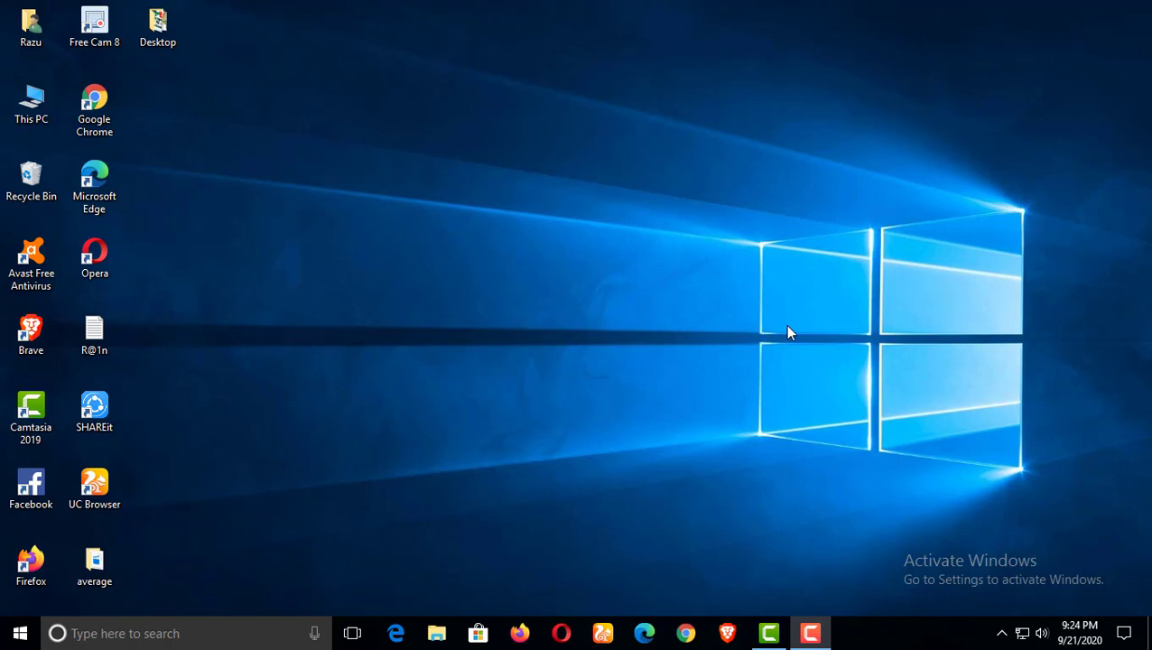
# Step: Open Excel 2013, dismiss the Office activation notice and create a blank workbook
pyautogui.click(185, 634)
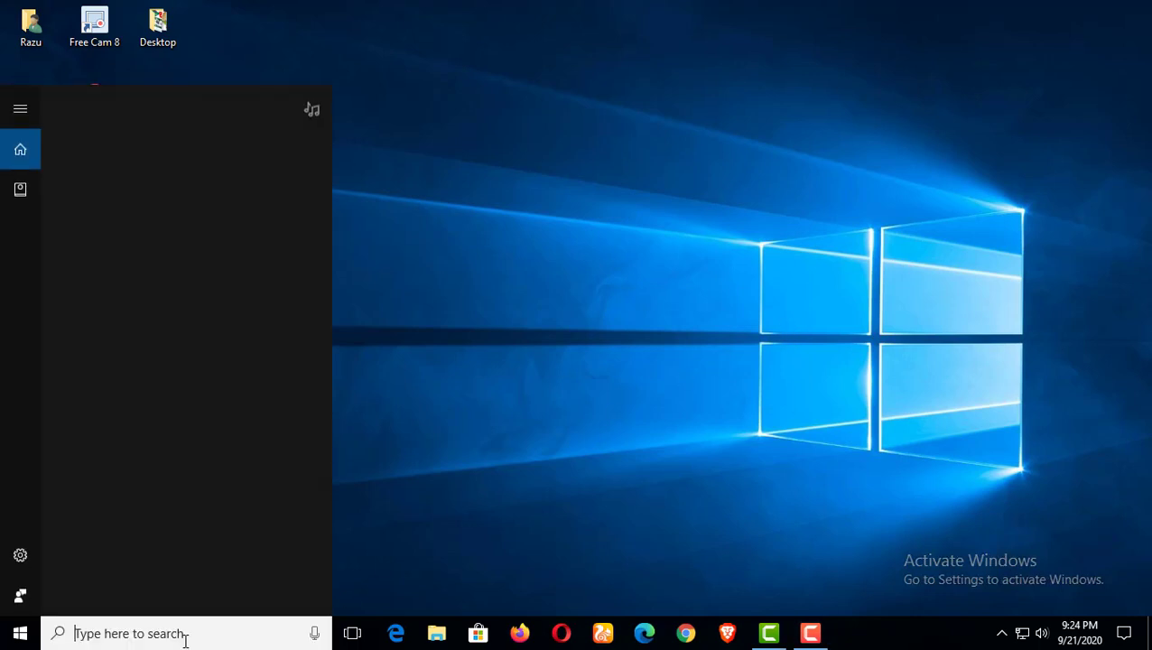
pyautogui.write('ex')
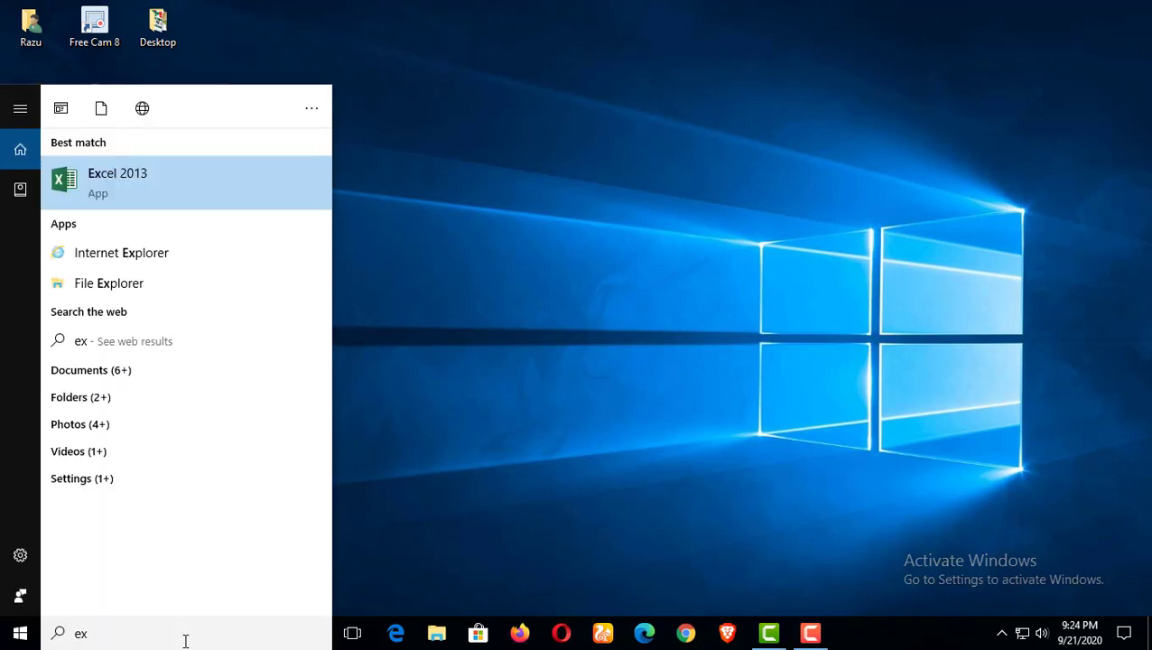
pyautogui.click(124, 177)
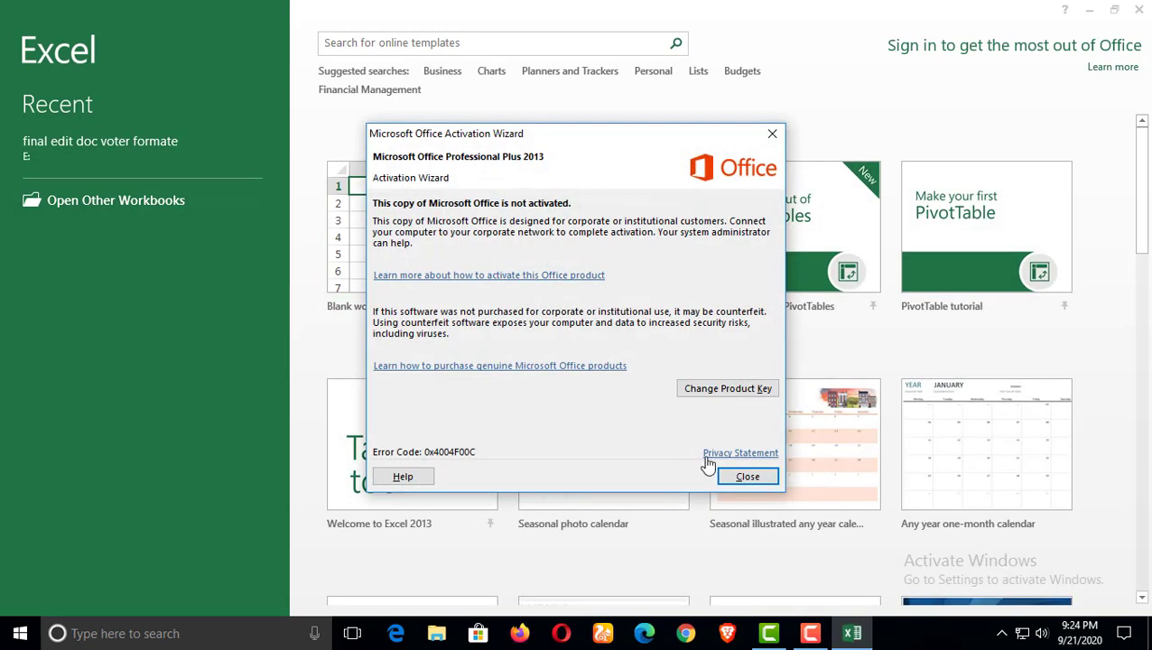
pyautogui.click(746, 477)
pyautogui.click(454, 237)
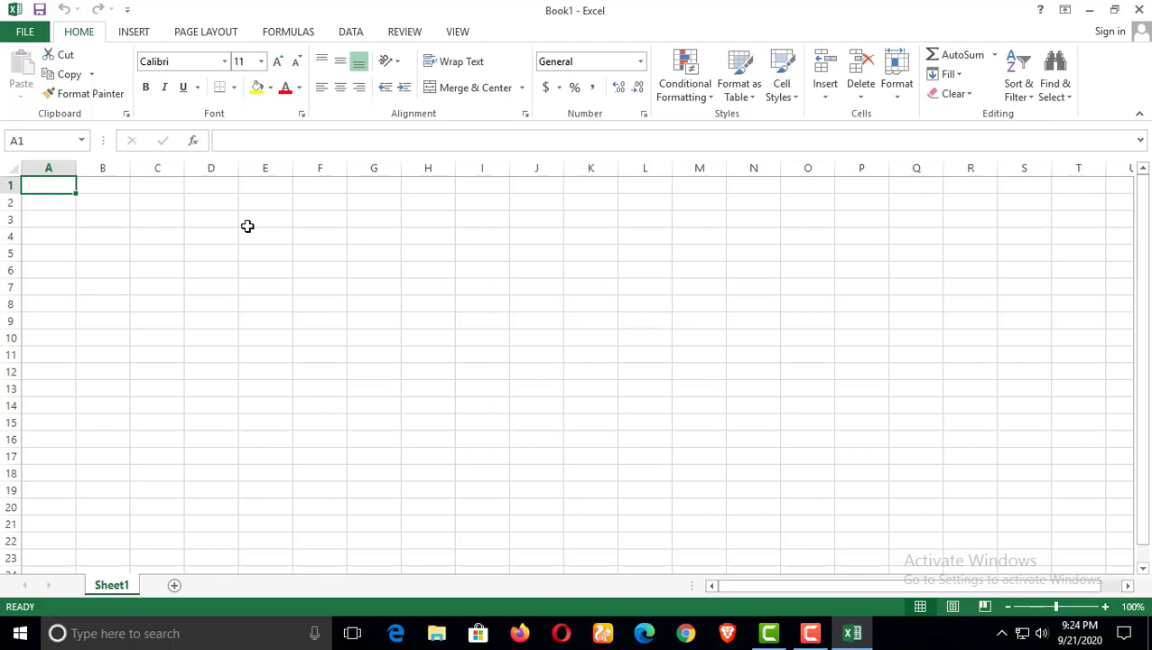
# Step: Enter the title "Prepare the following results sheet 2" in cell A1
pyautogui.write('Prep')
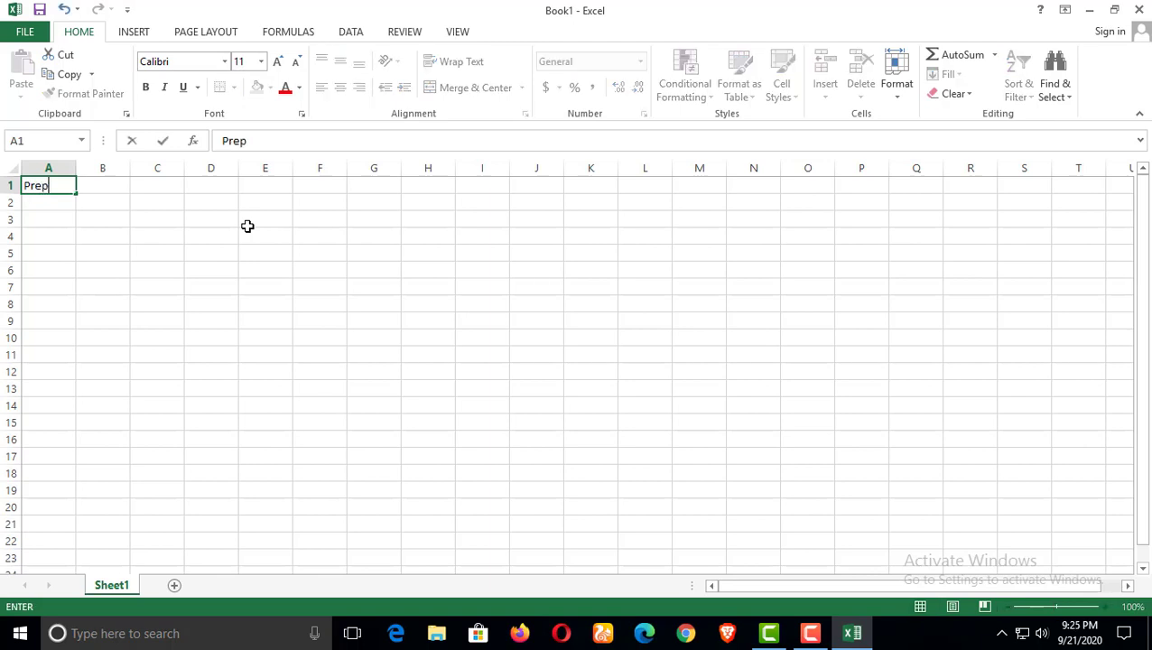
pyautogui.write('are the foll')
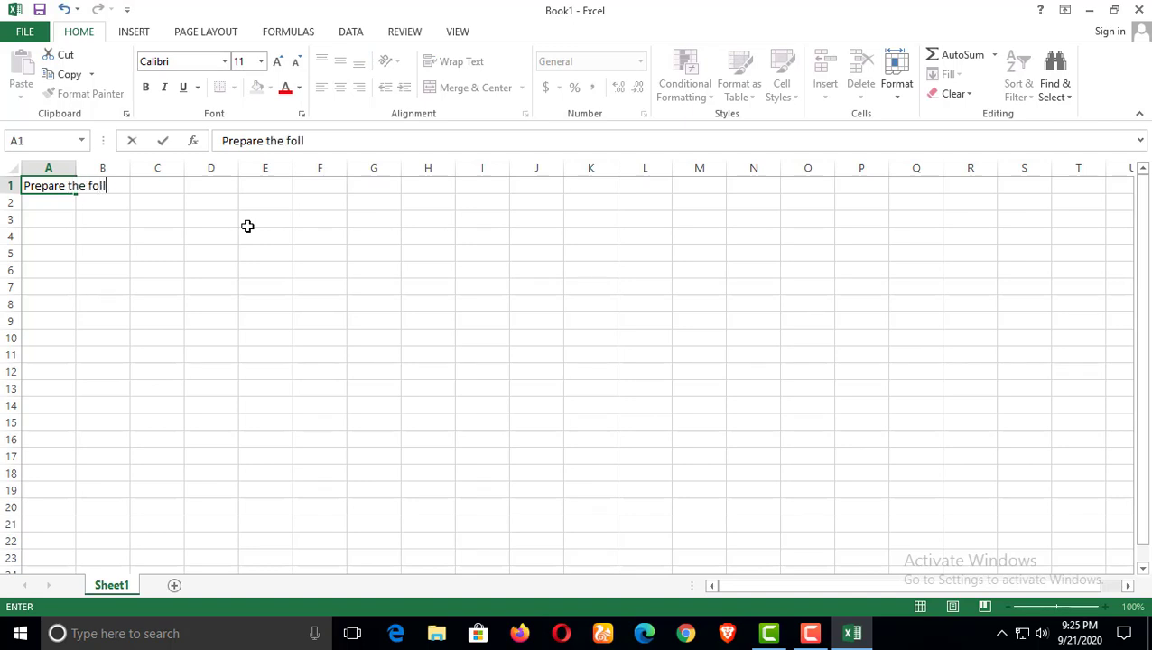
pyautogui.write('owing res')
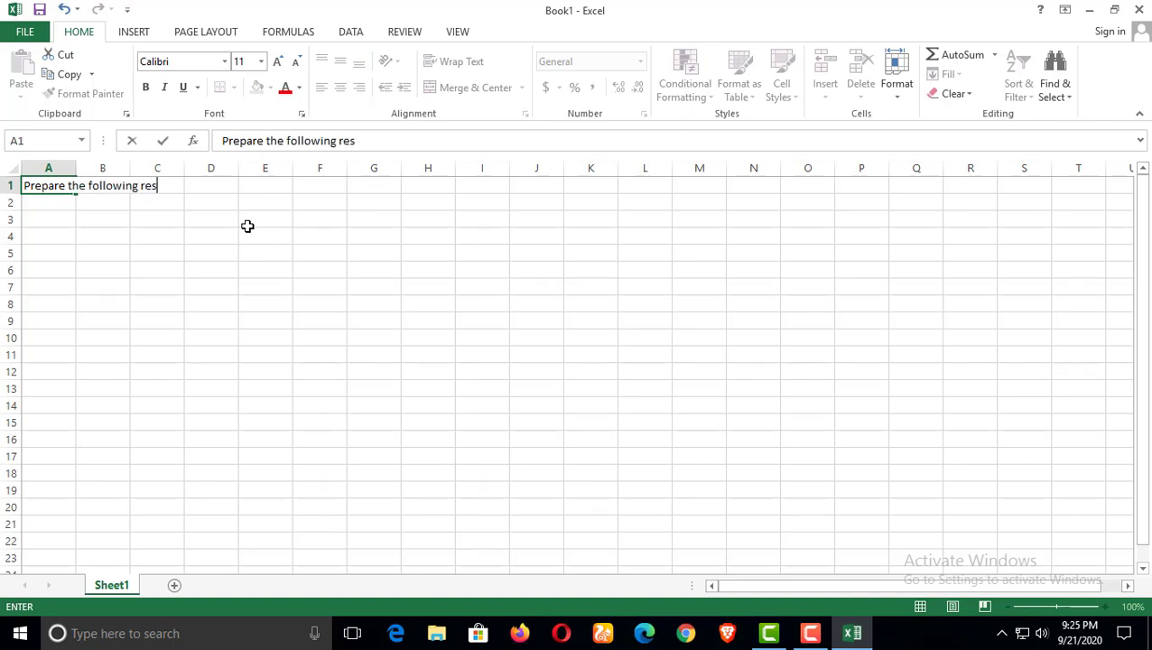
pyautogui.write('ults she')
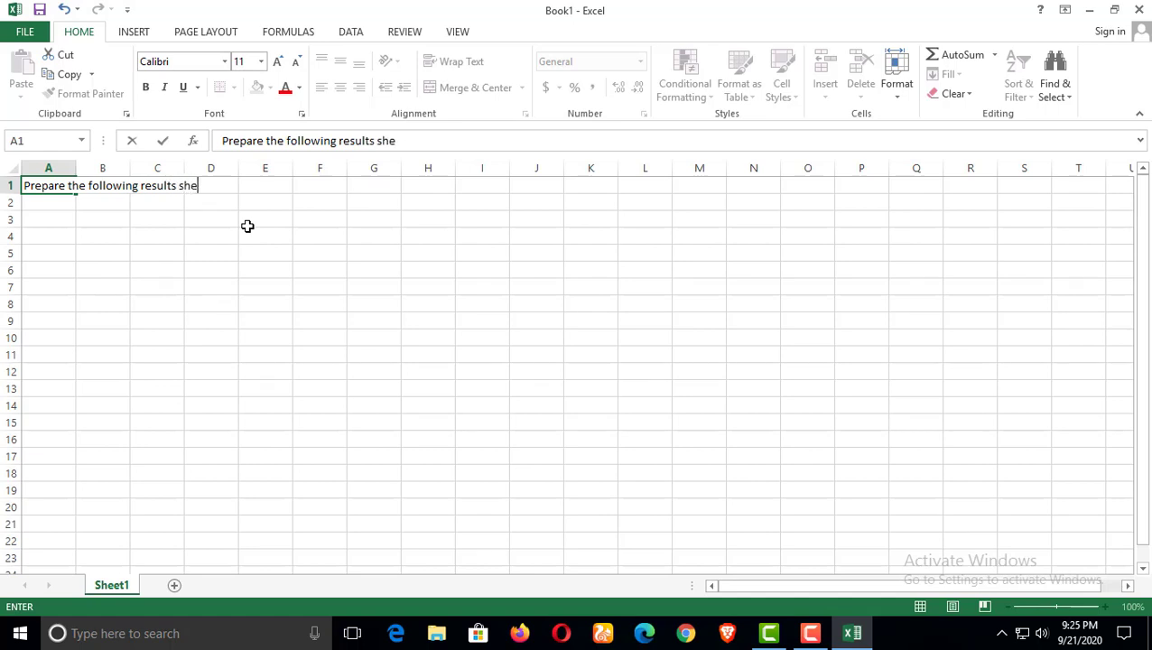
pyautogui.write('et 2')
pyautogui.click(52, 205)
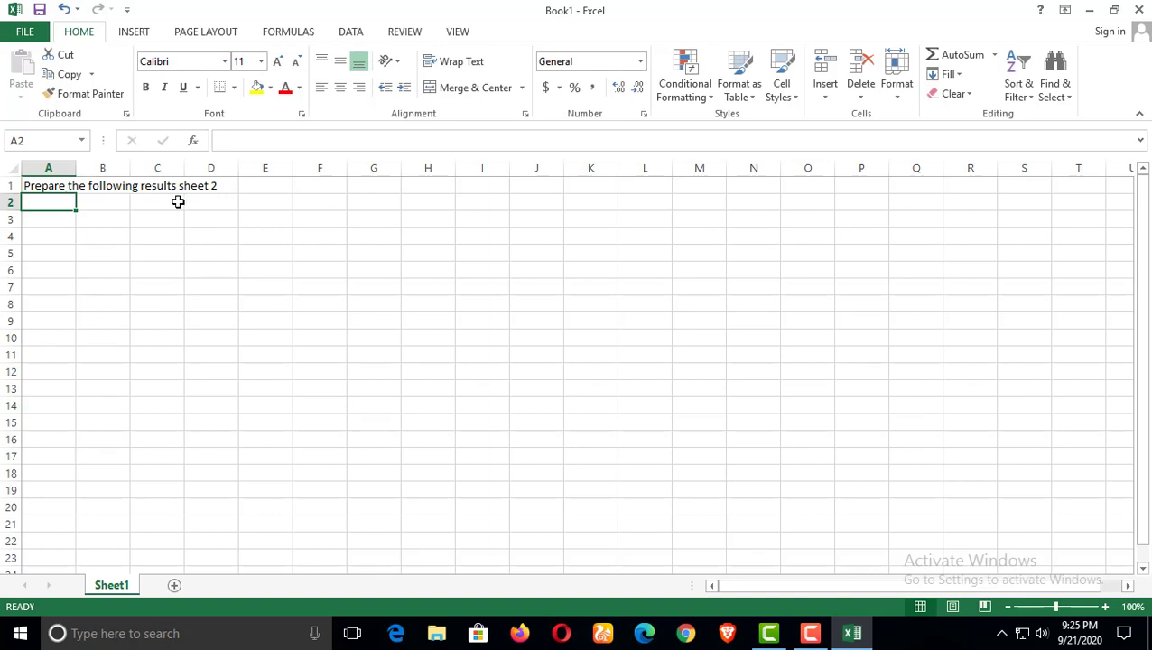
# Step: Set the font size of the title cells A1:D1 to 16
pyautogui.moveTo(33, 182); pyautogui.dragTo(197, 185)
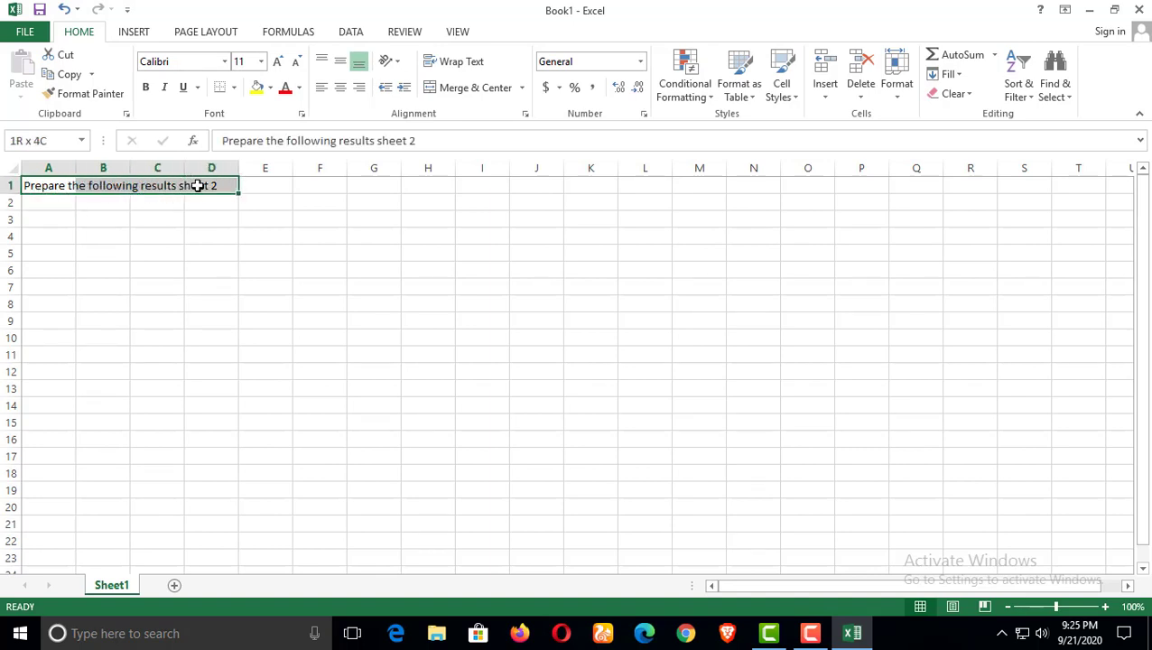
pyautogui.click(261, 62)
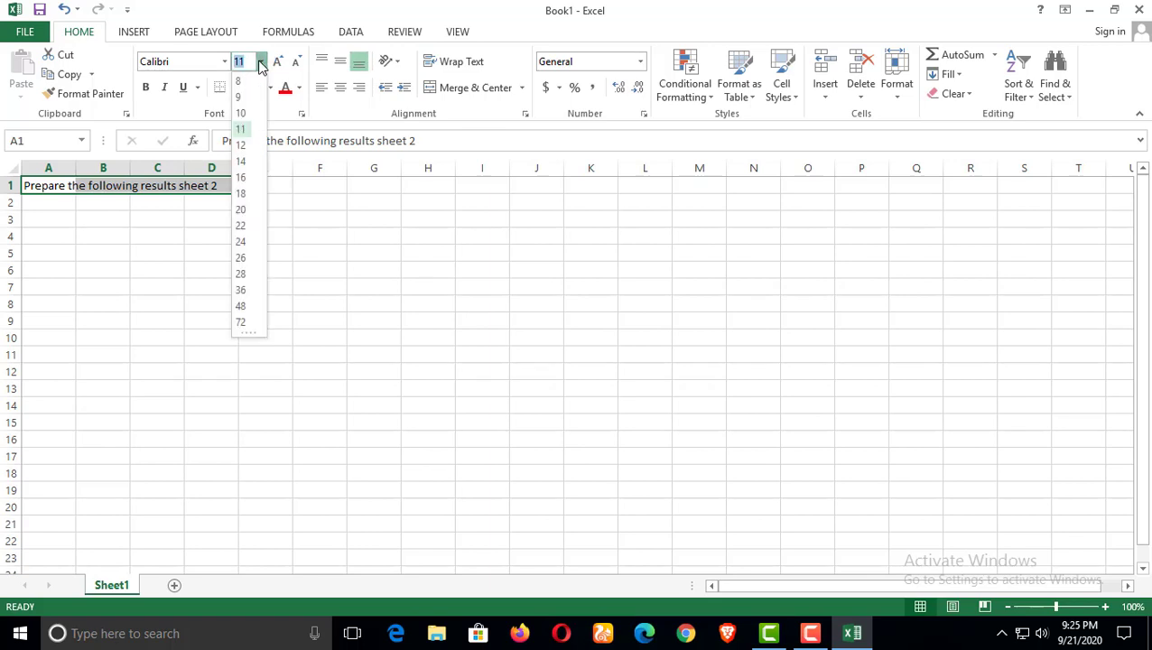
pyautogui.click(241, 178)
# Step: Enter the column headings Rol, Name, Bangla, English, Math and Computer in cells A2 through F2
pyautogui.click(48, 213)
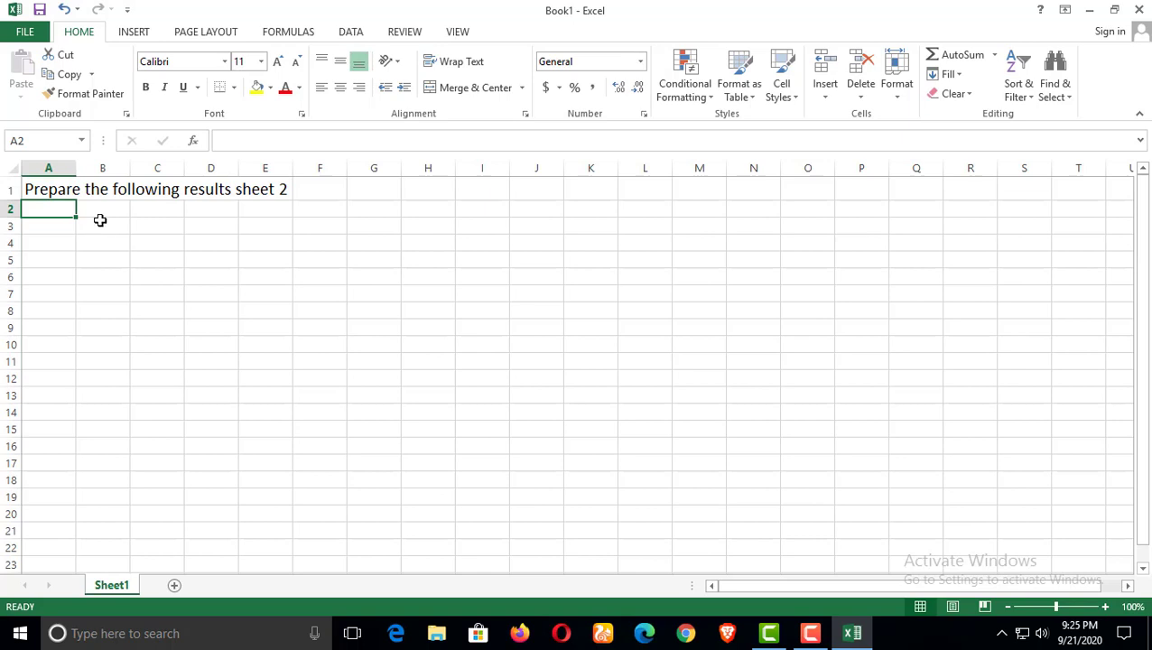
pyautogui.write('Rol')
pyautogui.press('Tab')
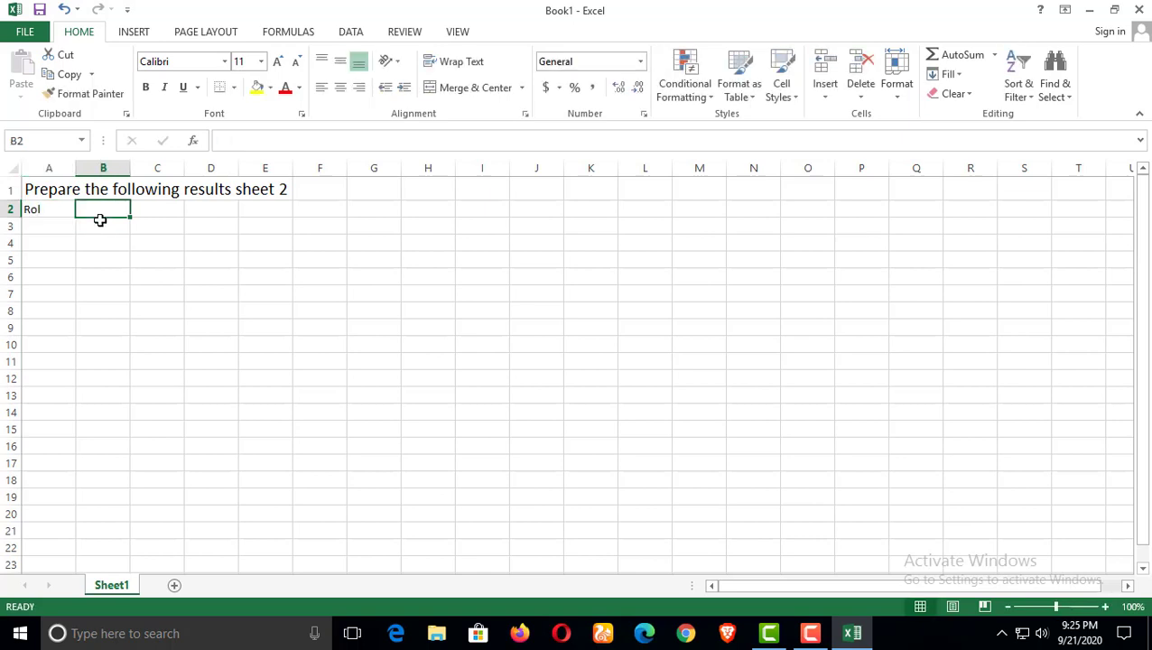
pyautogui.write('Name')
pyautogui.press('Tab')
pyautogui.write('Bangla')
pyautogui.press('Tab')
pyautogui.write('English')
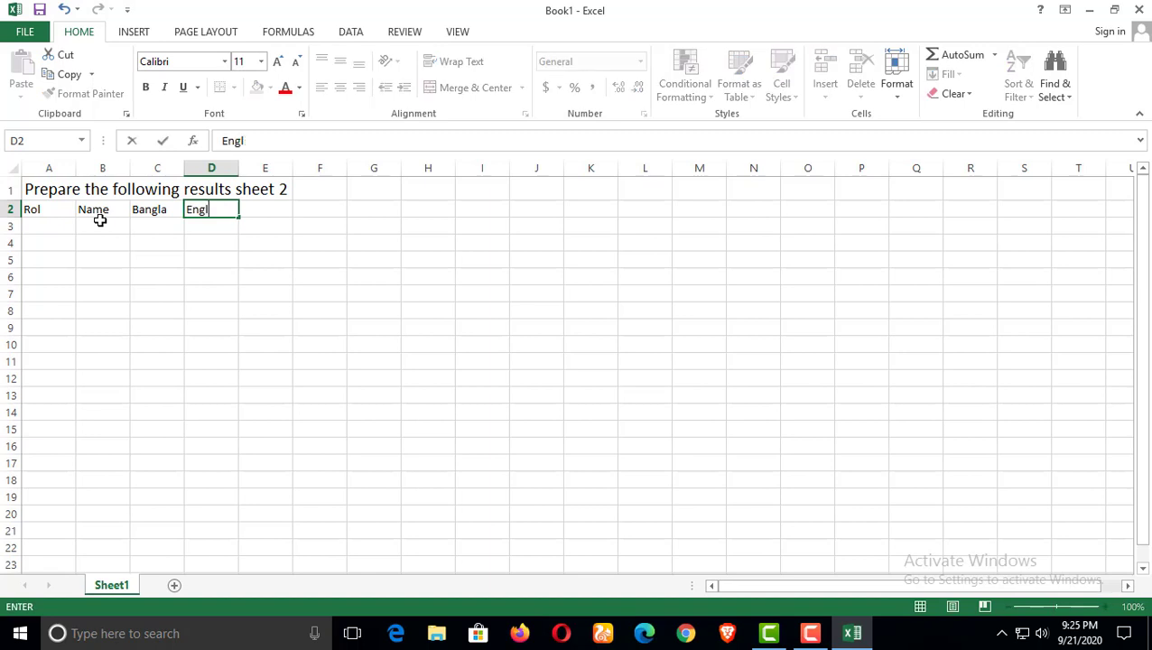
pyautogui.press('Tab')
pyautogui.write('Math')
pyautogui.press('Tab')
pyautogui.write('Computer')
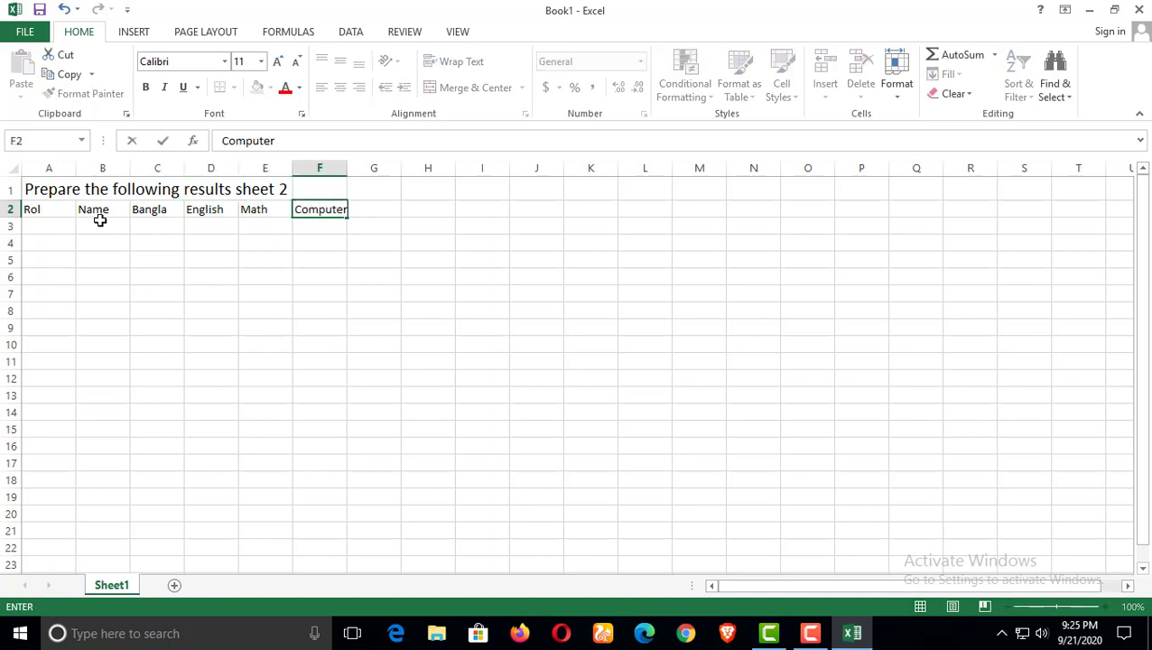
# Step: Add the headings Total, Average and Results GPA in cells G2 through I2
pyautogui.press('Tab')
pyautogui.write('Total')
pyautogui.press('Tab')
pyautogui.write('A')
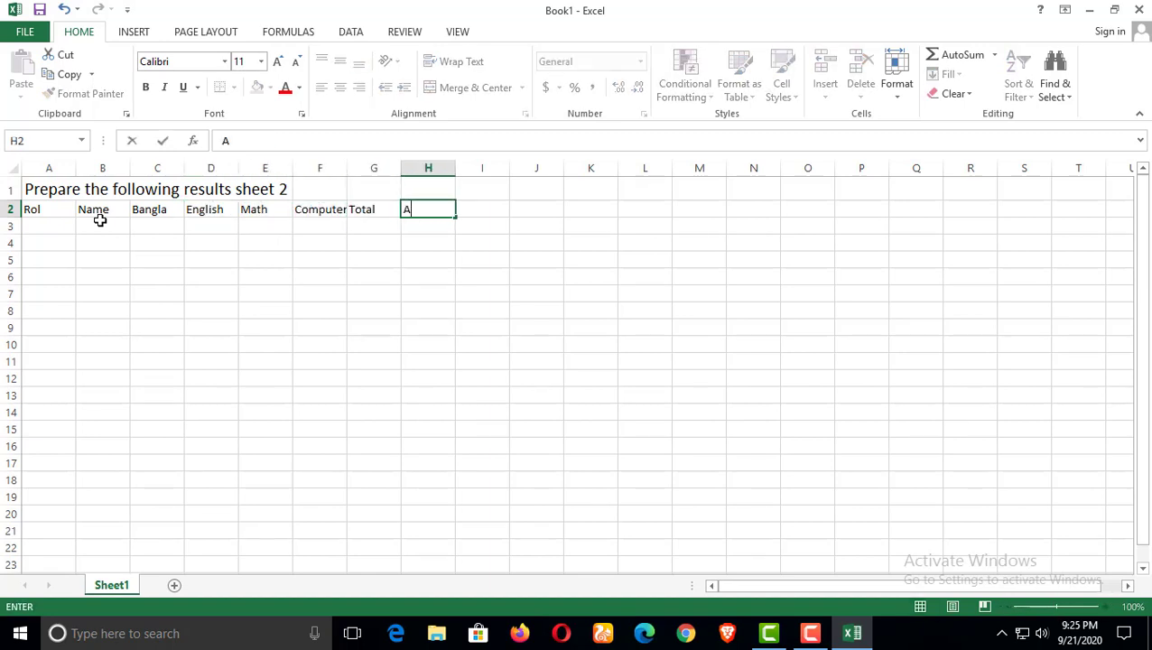
pyautogui.write('verage')
pyautogui.press('Tab')
pyautogui.write('Results')
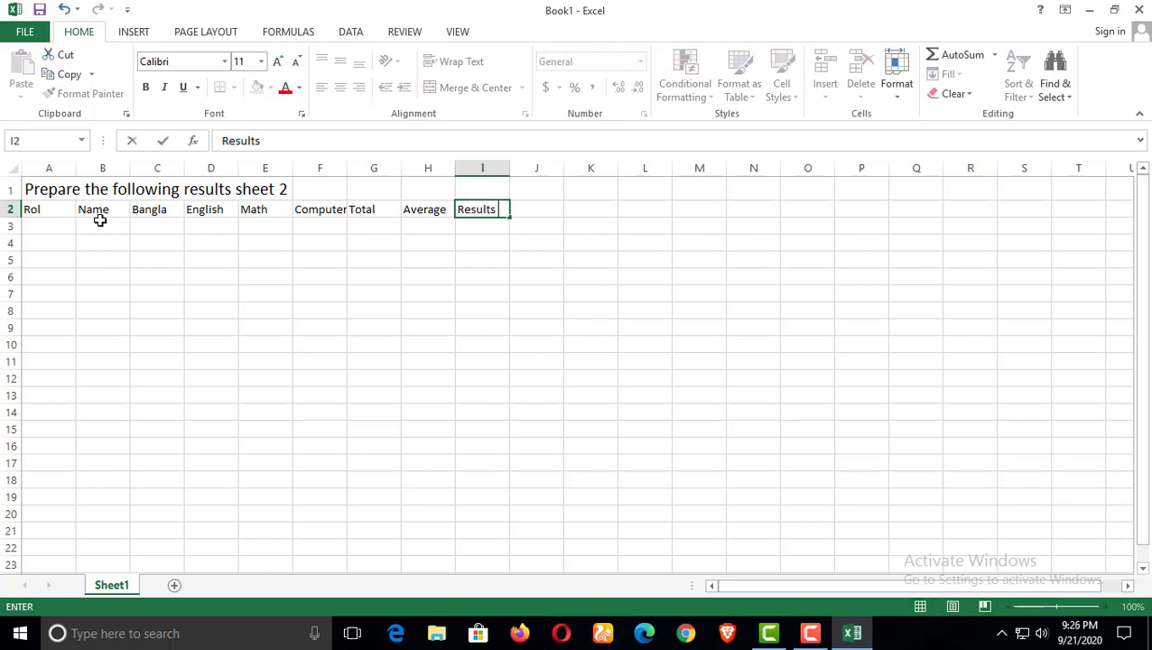
pyautogui.write(' GPA')
pyautogui.click(138, 294)
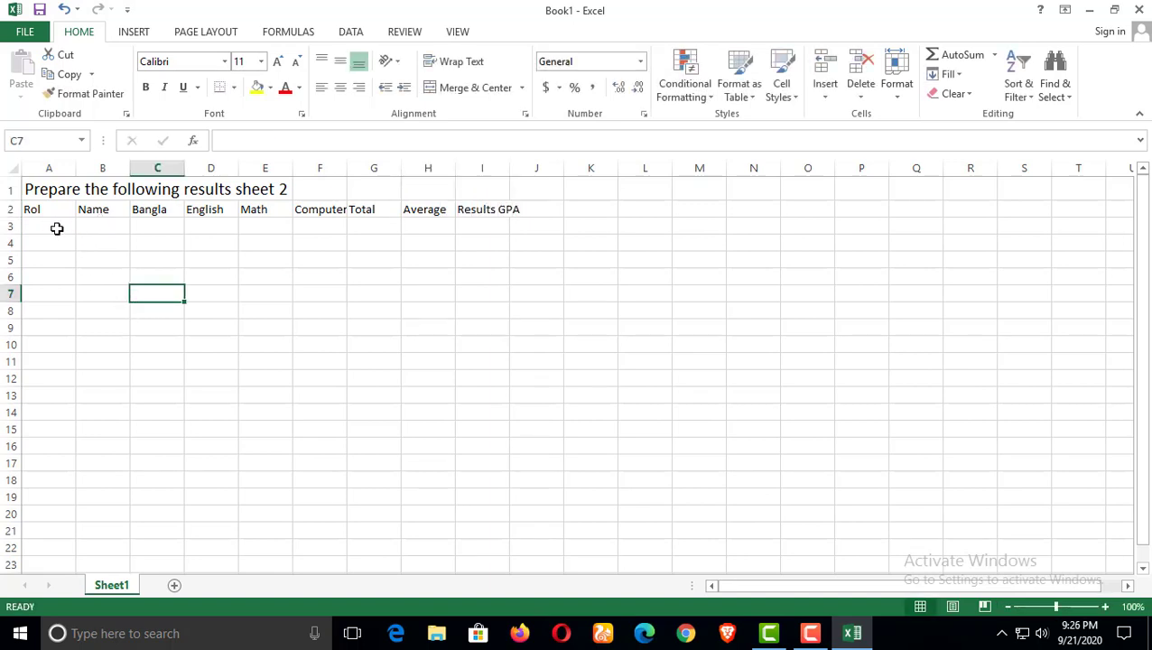
# Step: Number the students 1 to 10 in the Rol column, cells A3 through A12
pyautogui.click(56, 229)
pyautogui.write('1 2 3 4 5 6 ')
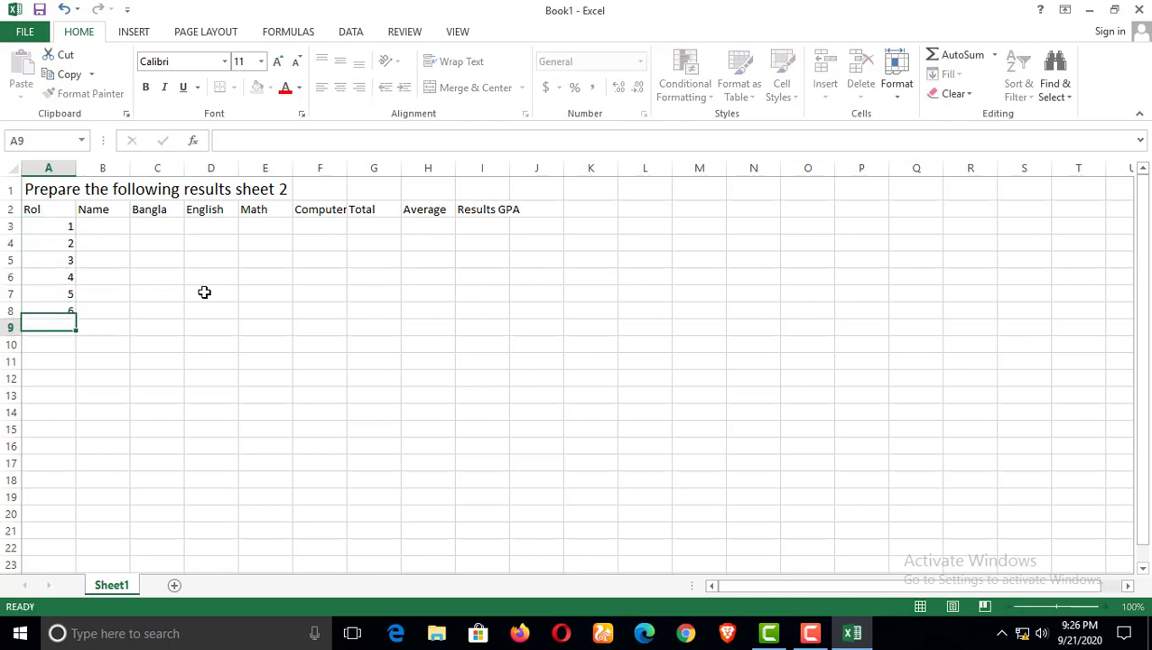
pyautogui.write('7')
pyautogui.press('Return')
pyautogui.write('8')
pyautogui.press('Return')
pyautogui.write('9 10')
pyautogui.press('Tab')
# Step: Enter the first five students' names in the Name column, cells B3 through B7
pyautogui.click(110, 230)
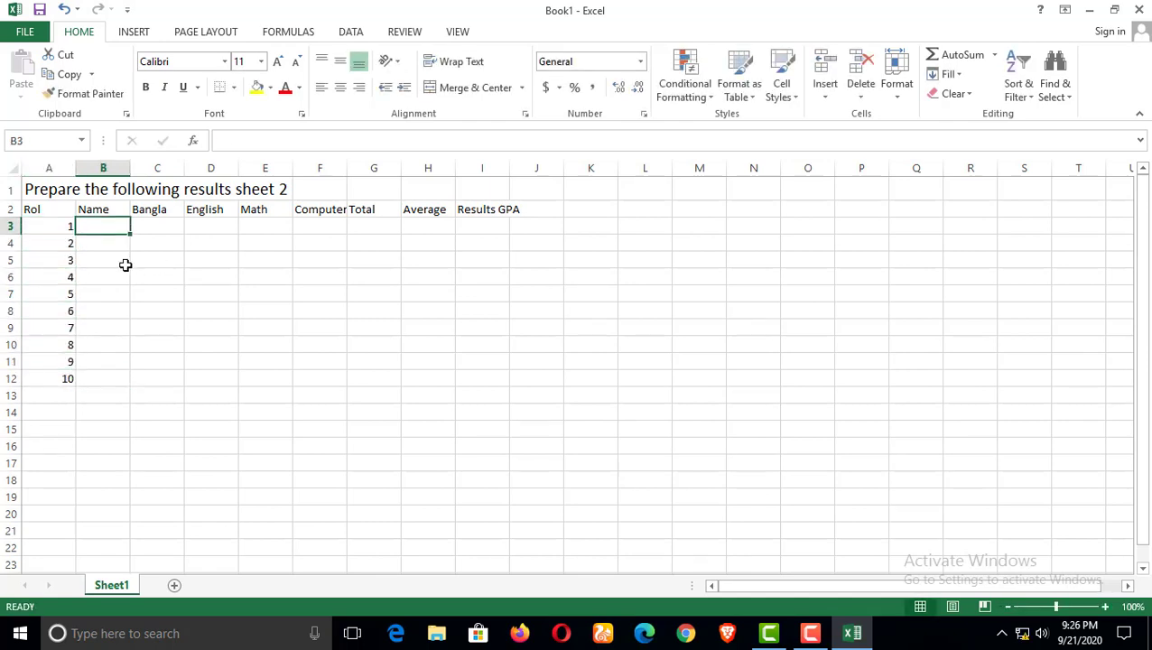
pyautogui.write('Sultna')
pyautogui.press('Return')
pyautogui.write('Moni')
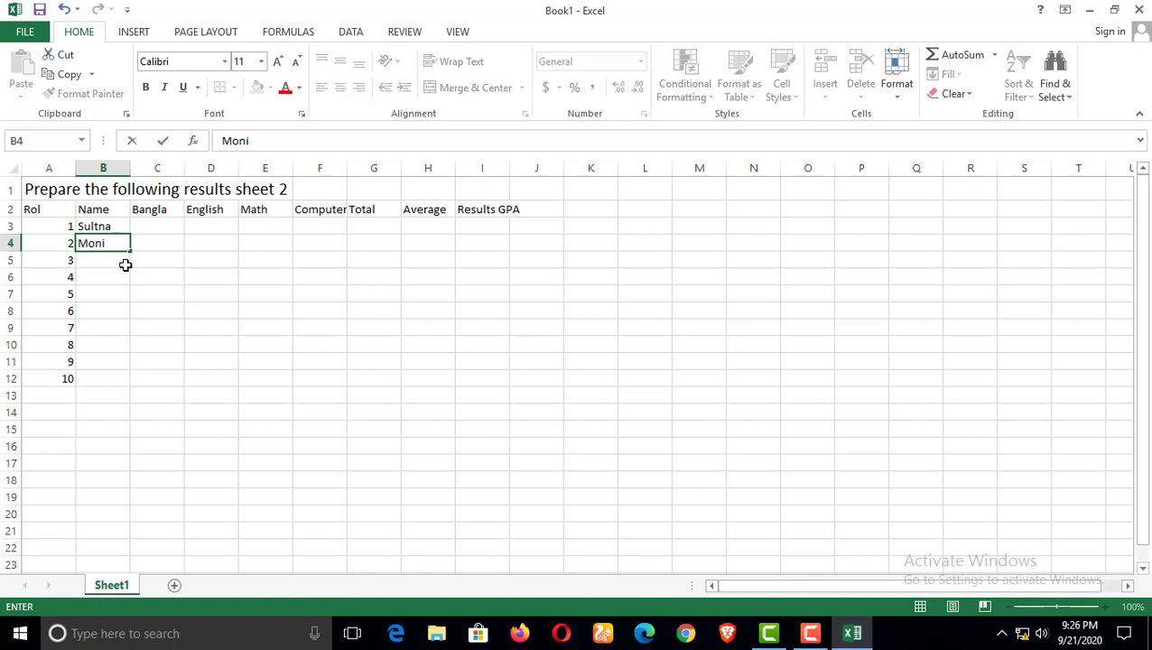
pyautogui.press('Tab')
pyautogui.press('Return')
pyautogui.write('Mokter')
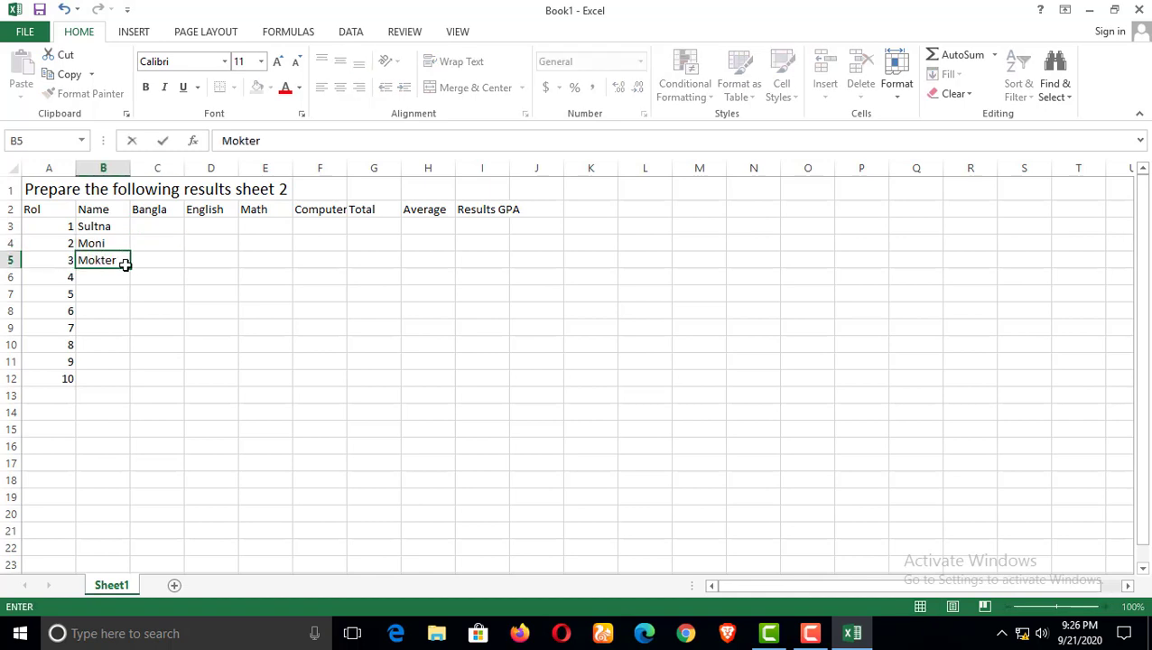
pyautogui.press('Return')
pyautogui.write('Shamoly')
pyautogui.press('Return')
pyautogui.write('Afzal')
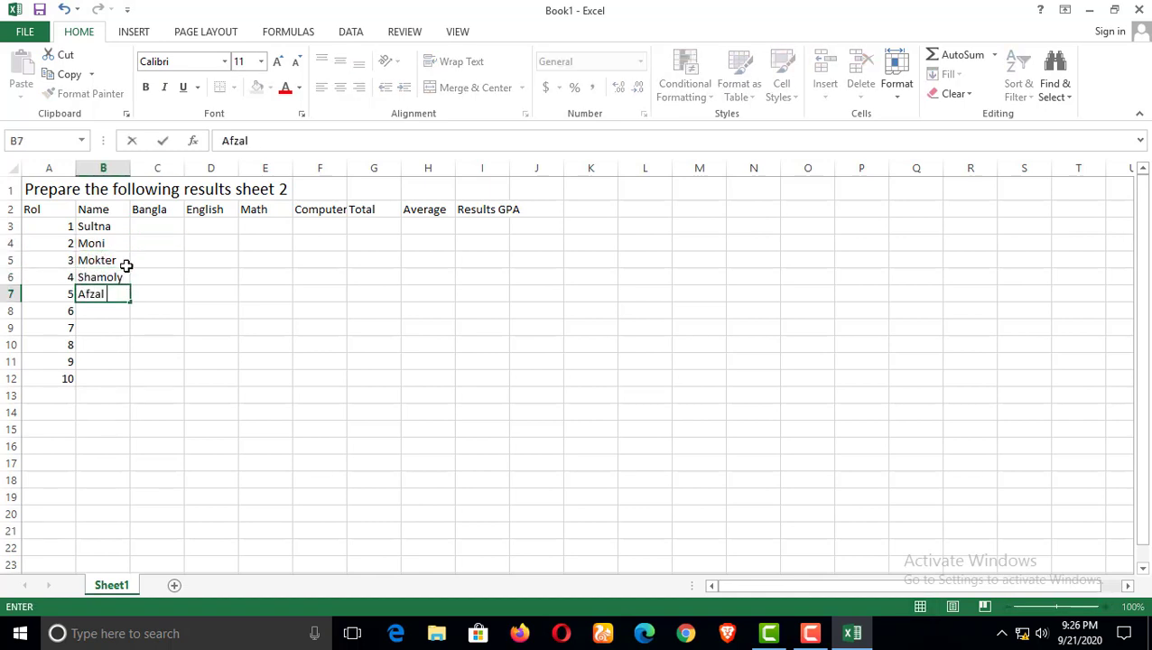
# Step: Enter the remaining five students' names in the Name column, cells B8 through B12
pyautogui.press('Return')
pyautogui.write('Reza')
pyautogui.press('Return')
pyautogui.write('Rokib')
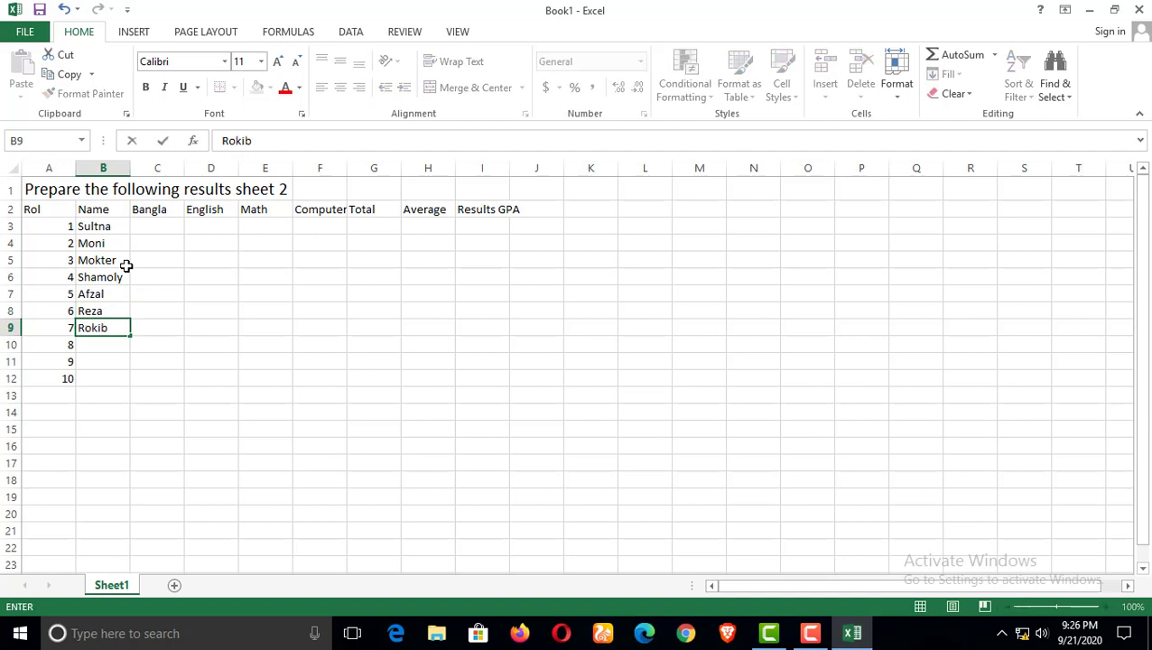
pyautogui.press('Return')
pyautogui.write('Nammul')
pyautogui.press('Return')
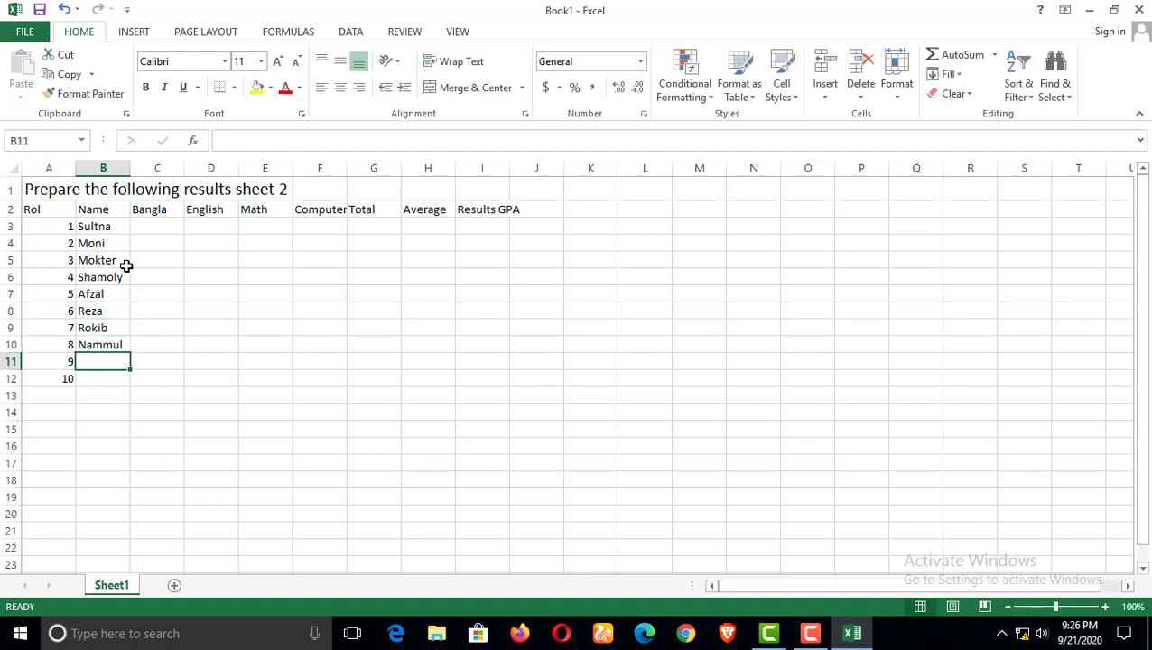
pyautogui.write('Susmita')
pyautogui.press('Return')
pyautogui.write('Tania')
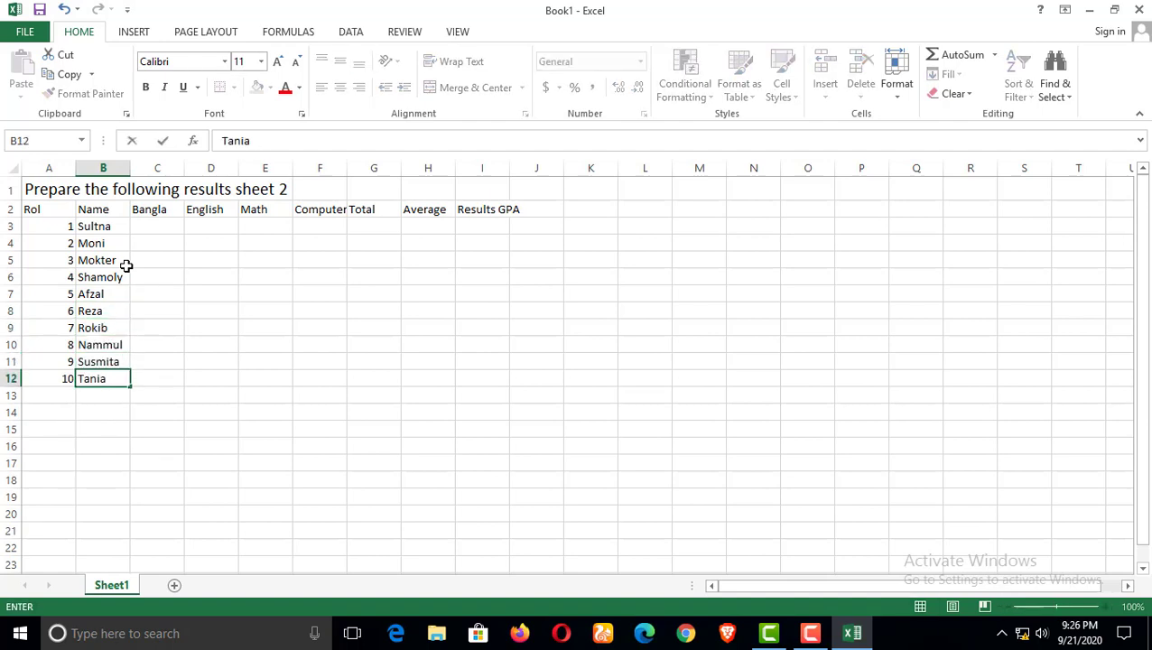
# Step: Enter the Bangla marks 85, 56, 86, 45, 69, 78, 30, 35, 91 and 25 in cells C3 down to C12
pyautogui.press('Right')
pyautogui.press('Up')
pyautogui.press('Up')
pyautogui.press('Up')
pyautogui.press('Up')
pyautogui.press('Up')
pyautogui.press('Up')
pyautogui.press('Up')
pyautogui.press('Up')
pyautogui.press('Up')
pyautogui.write('85')
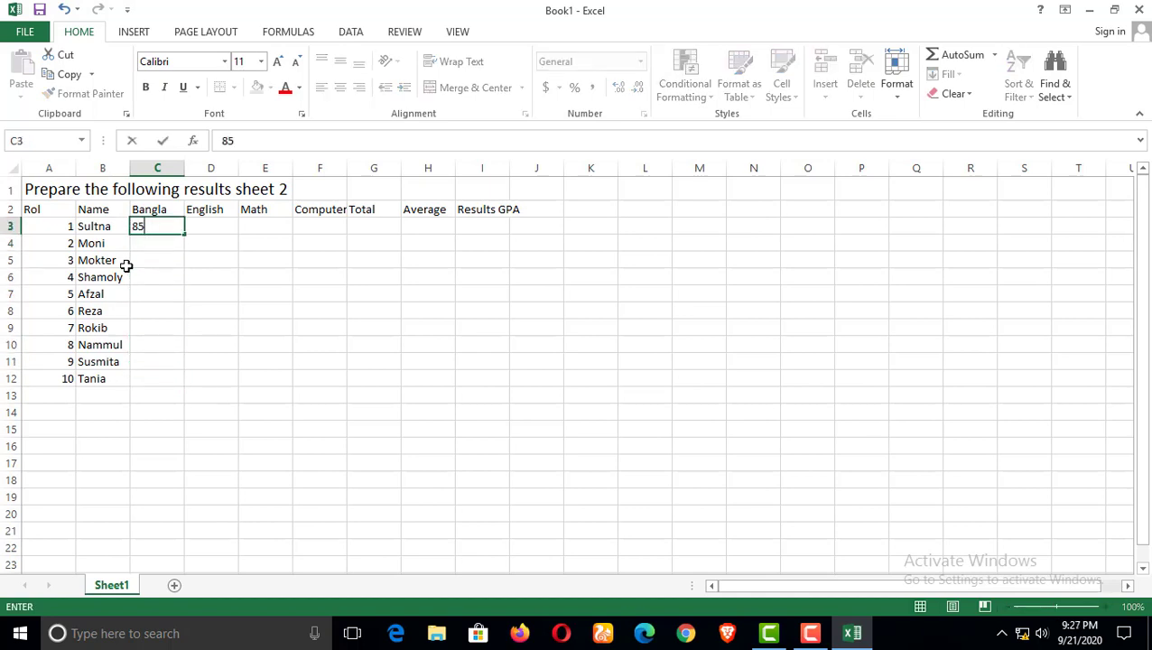
pyautogui.write(' 56 86 45 69 78 30 35 ')
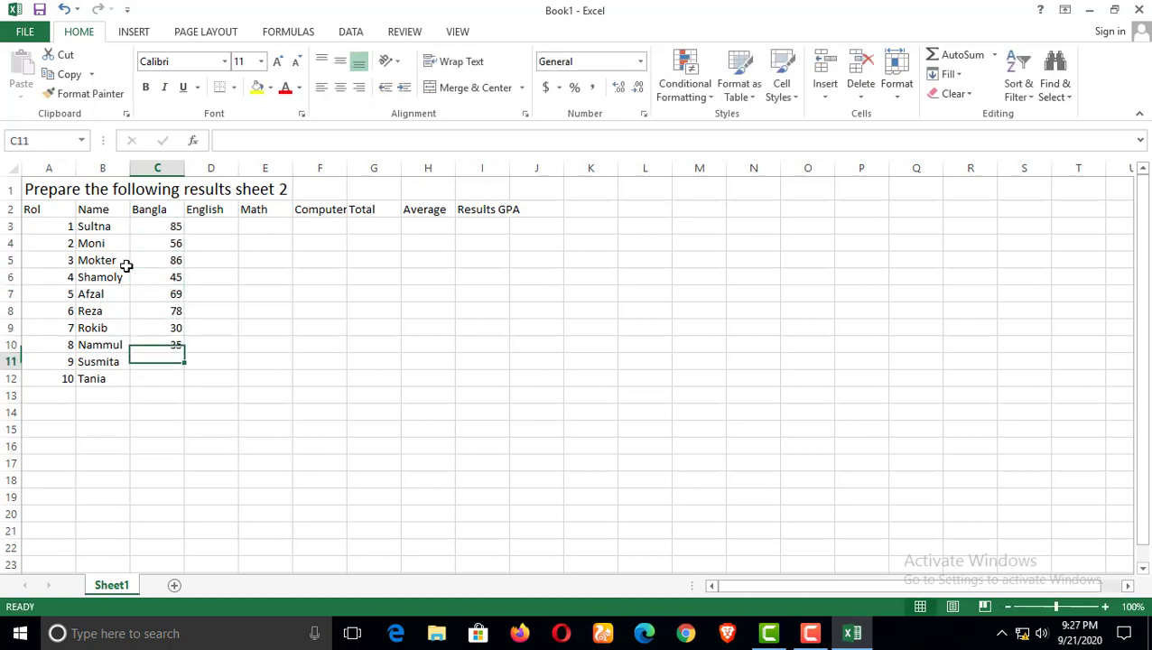
pyautogui.write('91')
pyautogui.press('Return')
pyautogui.write('25')
# Step: Enter the English marks 45, 40, 36, 40, 36, 87, 65, 72, 81 and 80 from cell D12 up to D3
pyautogui.press('Tab')
pyautogui.write('45')
pyautogui.press('Up')
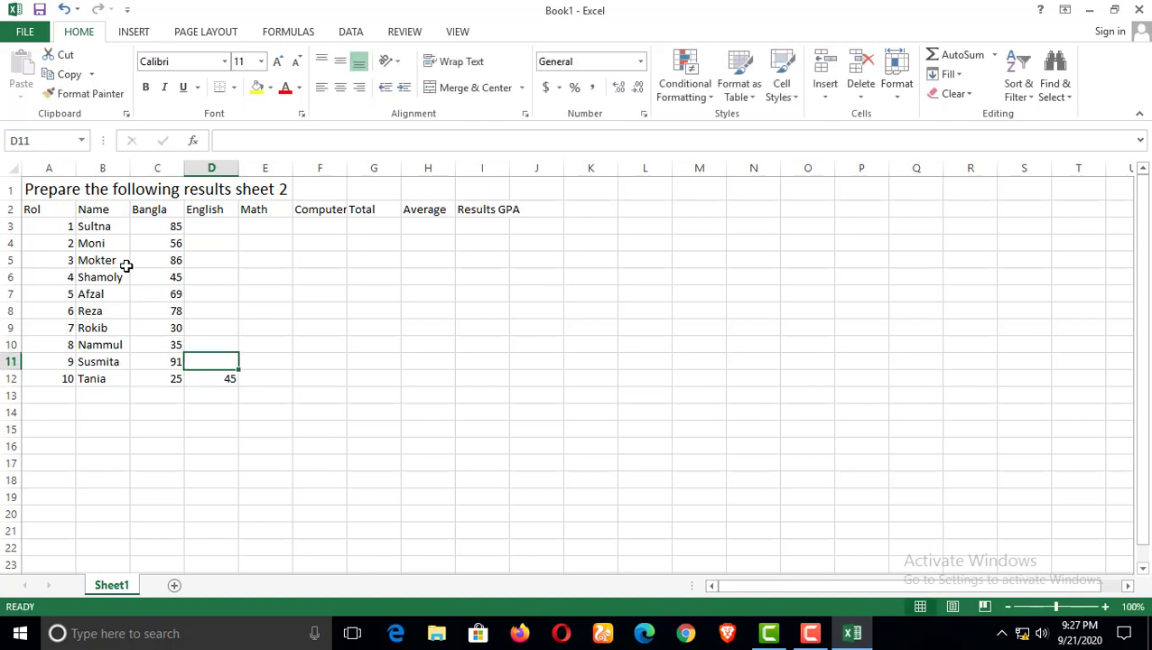
pyautogui.press('4')
pyautogui.press('0')
pyautogui.press('Up')
pyautogui.press('3')
pyautogui.press('6')
pyautogui.press('Up')
pyautogui.press('4')
pyautogui.press('0')
pyautogui.press('Up')
pyautogui.press('3')
pyautogui.press('6')
pyautogui.press('Up')
pyautogui.press('8')
pyautogui.press('7')
pyautogui.press('Up')
pyautogui.press('6')
pyautogui.press('5')
pyautogui.press('Up')
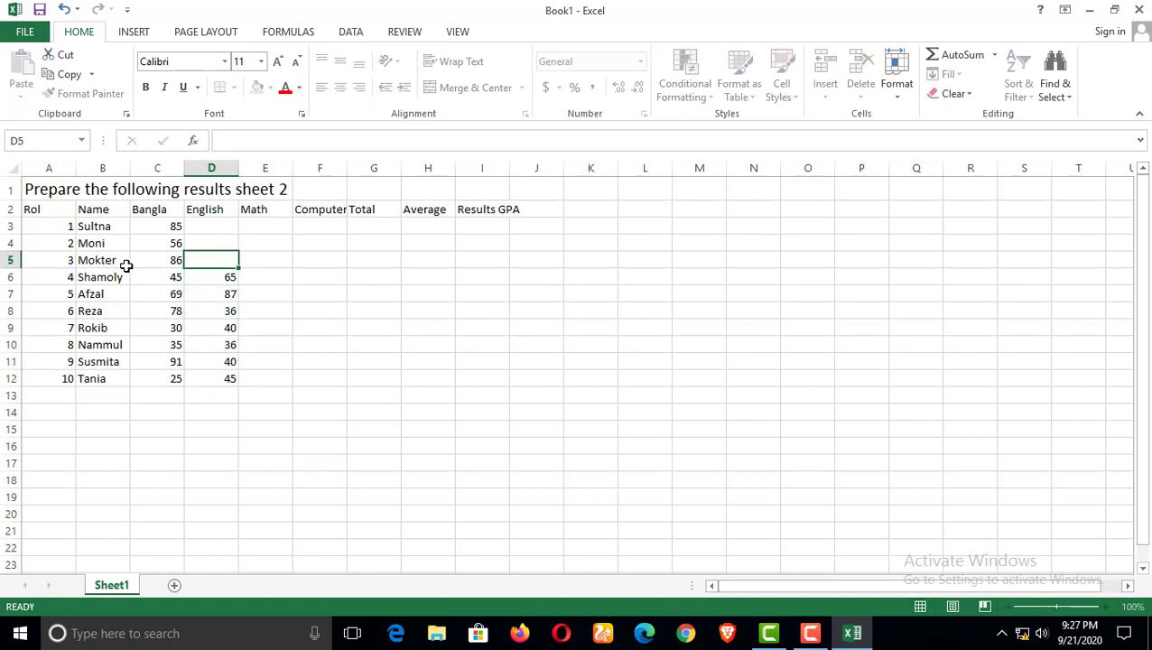
pyautogui.press('7')
pyautogui.press('2')
pyautogui.press('Up')
pyautogui.write('81')
pyautogui.press('Right')
pyautogui.press('Left')
pyautogui.press('Up')
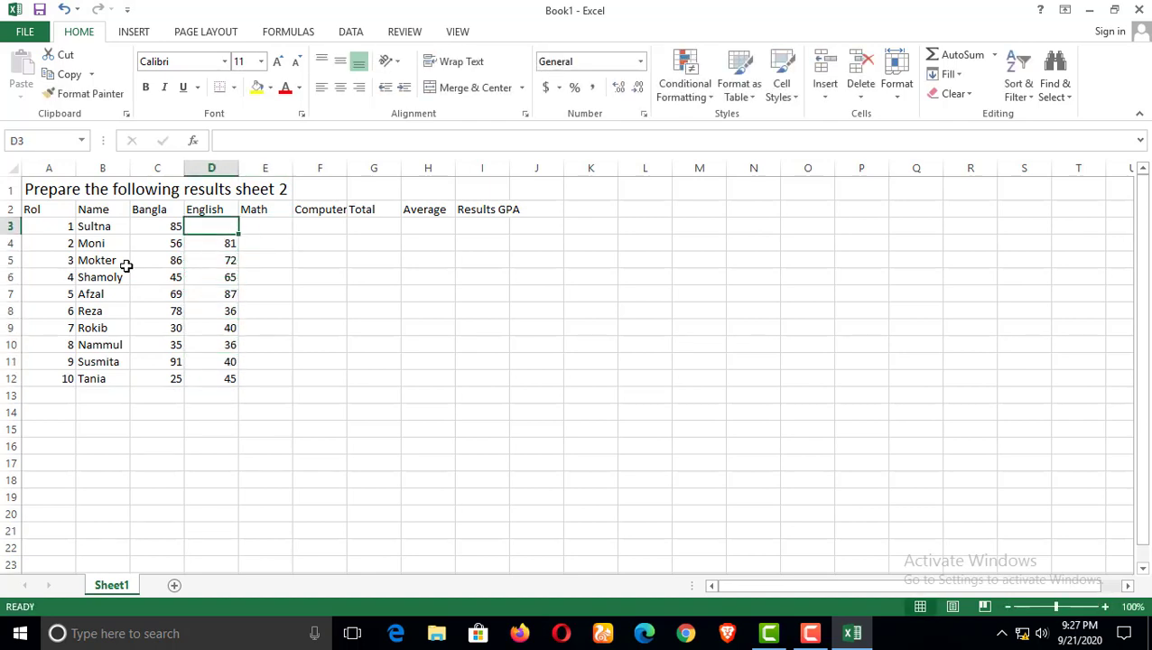
pyautogui.write('80')
# Step: Enter the Math marks 89, 49, 87, 85, 76, 45, 12, 65, 35 and 80 in cells E3 down to E12
pyautogui.press('Right')
pyautogui.write('89')
pyautogui.press('Return')
pyautogui.press('4')
pyautogui.press('9')
pyautogui.press('Return')
pyautogui.press('8')
pyautogui.press('7')
pyautogui.press('Return')
pyautogui.press('8')
pyautogui.press('5')
pyautogui.press('Return')
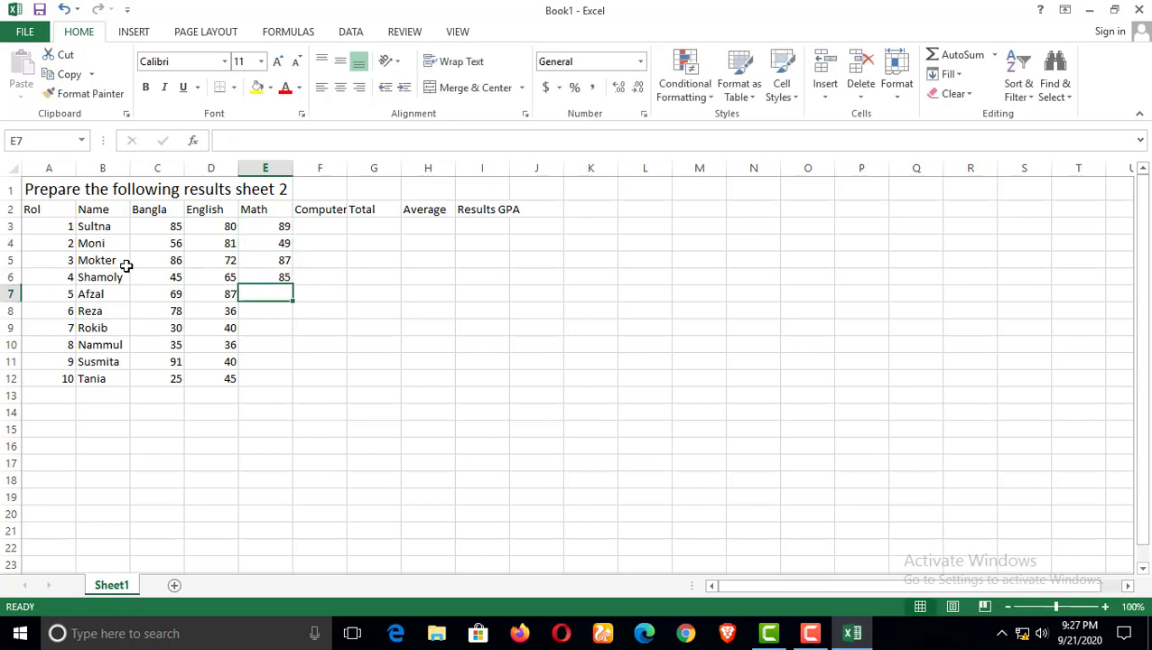
pyautogui.press('7')
pyautogui.press('6')
pyautogui.press('Return')
pyautogui.press('4')
pyautogui.press('5')
pyautogui.press('Return')
pyautogui.press('1')
pyautogui.press('2')
pyautogui.press('Return')
pyautogui.press('6')
pyautogui.press('5')
pyautogui.press('Return')
pyautogui.press('3')
pyautogui.press('5')
pyautogui.press('Return')
pyautogui.write('80')
pyautogui.press('Right')
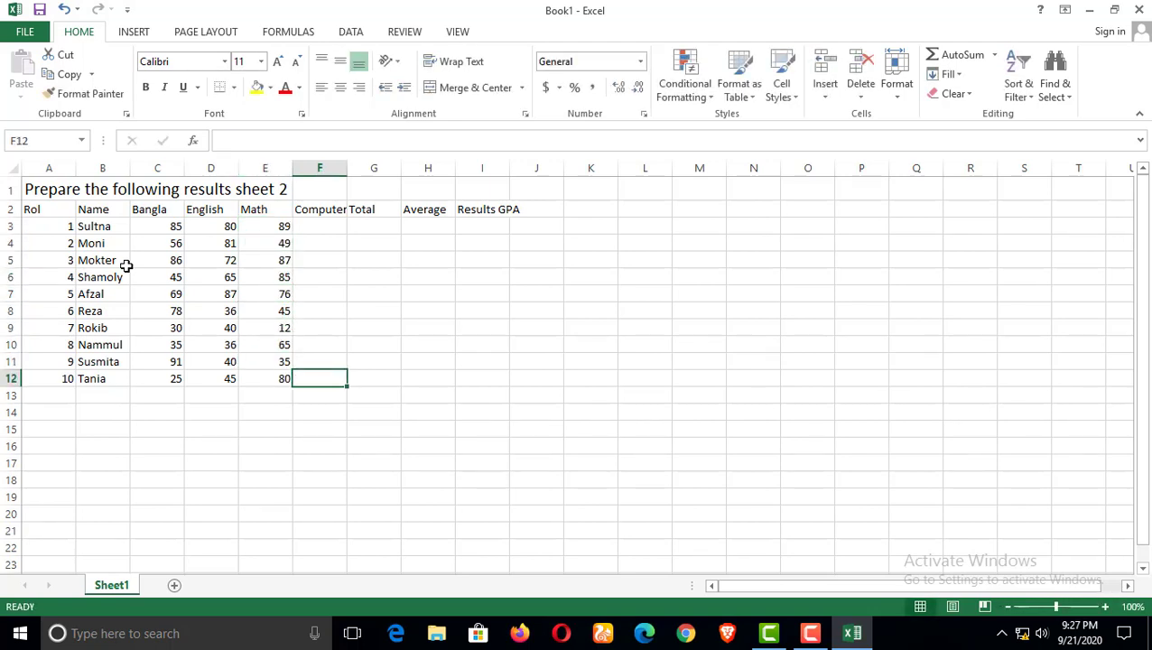
pyautogui.write('98')
pyautogui.press('Return')
pyautogui.press('6')
pyautogui.press('5')
pyautogui.press('Return')
pyautogui.write('23')
pyautogui.press('Return')
pyautogui.write('45')
pyautogui.press('Return')
pyautogui.write('78')
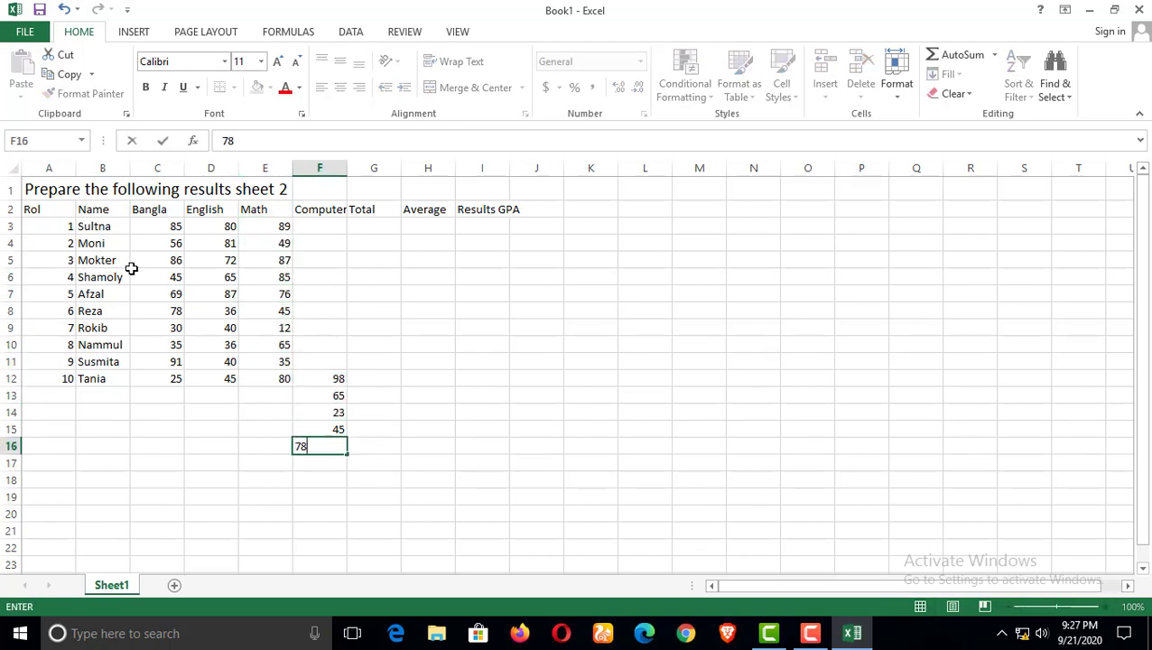
pyautogui.moveTo(325, 380); pyautogui.dragTo(340, 445)
pyautogui.press('Delete')
pyautogui.click(315, 226)
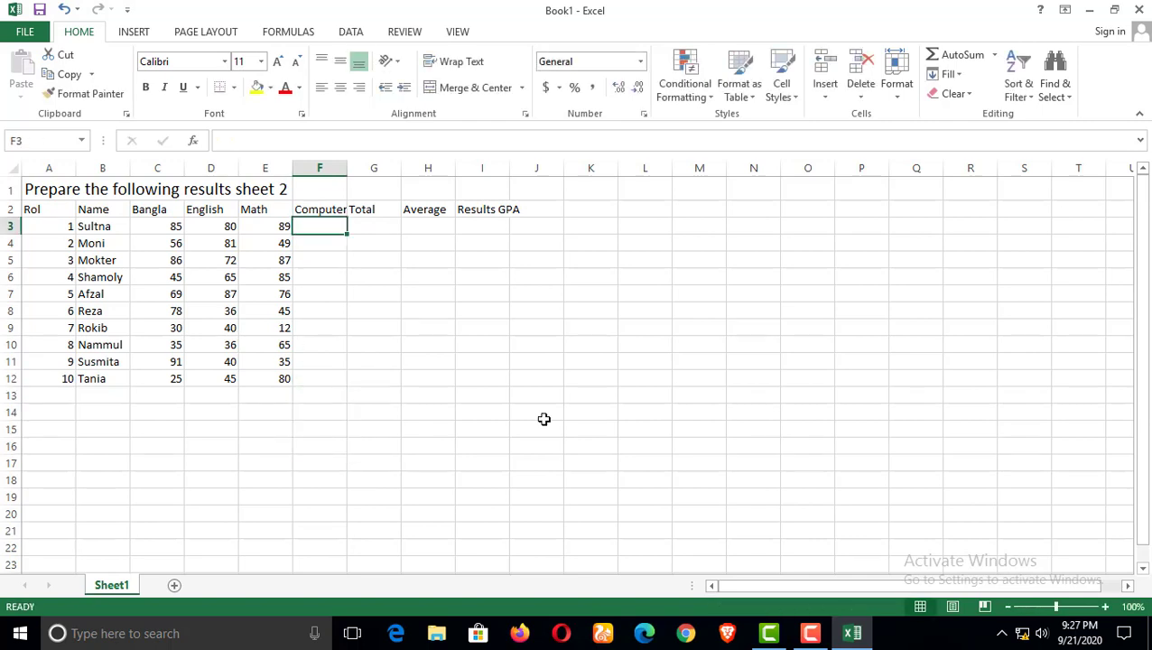
# Step: Enter the Computer marks 98, 65, 23, 45, 80, 50, 80, 63, 70 and 50 in cells F3 down to F12
pyautogui.press('9')
pyautogui.press('8')
pyautogui.press('Return')
pyautogui.press('6')
pyautogui.press('5')
pyautogui.press('Return')
pyautogui.press('2')
pyautogui.press('3')
pyautogui.press('Return')
pyautogui.write('45')
pyautogui.press('Return')
pyautogui.press('8')
pyautogui.press('0')
pyautogui.press('Return')
pyautogui.press('5')
pyautogui.press('0')
pyautogui.press('Return')
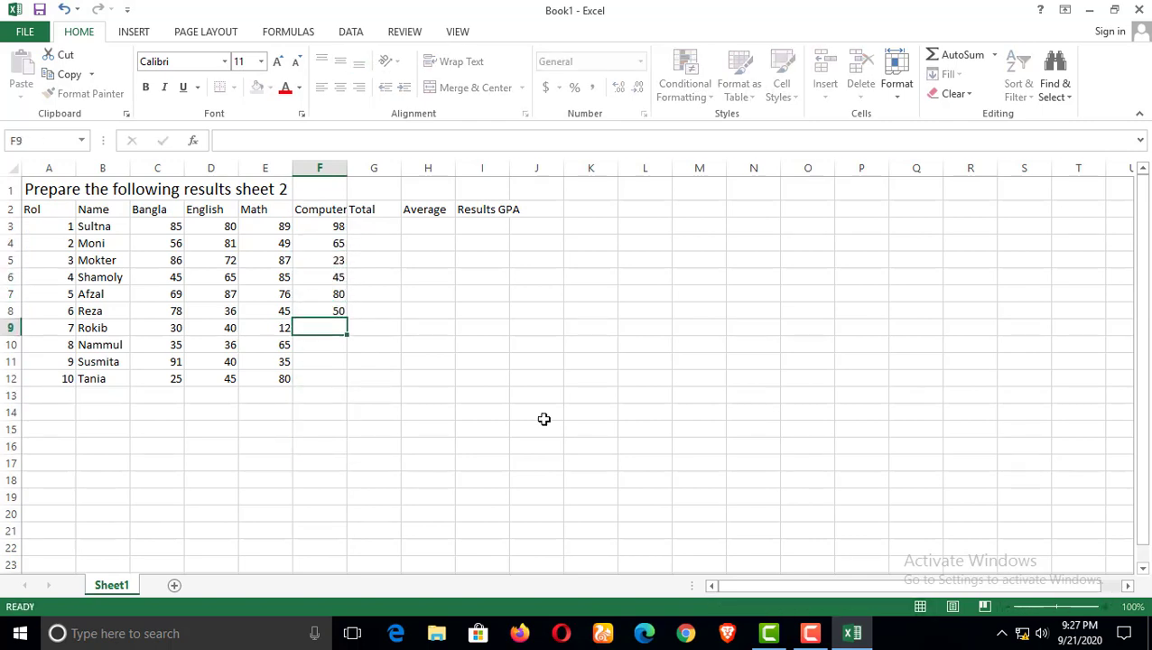
pyautogui.press('8')
pyautogui.press('0')
pyautogui.press('Return')
pyautogui.write('63')
pyautogui.press('Return')
pyautogui.write('0')
pyautogui.press('BackSpace')
pyautogui.write('70')
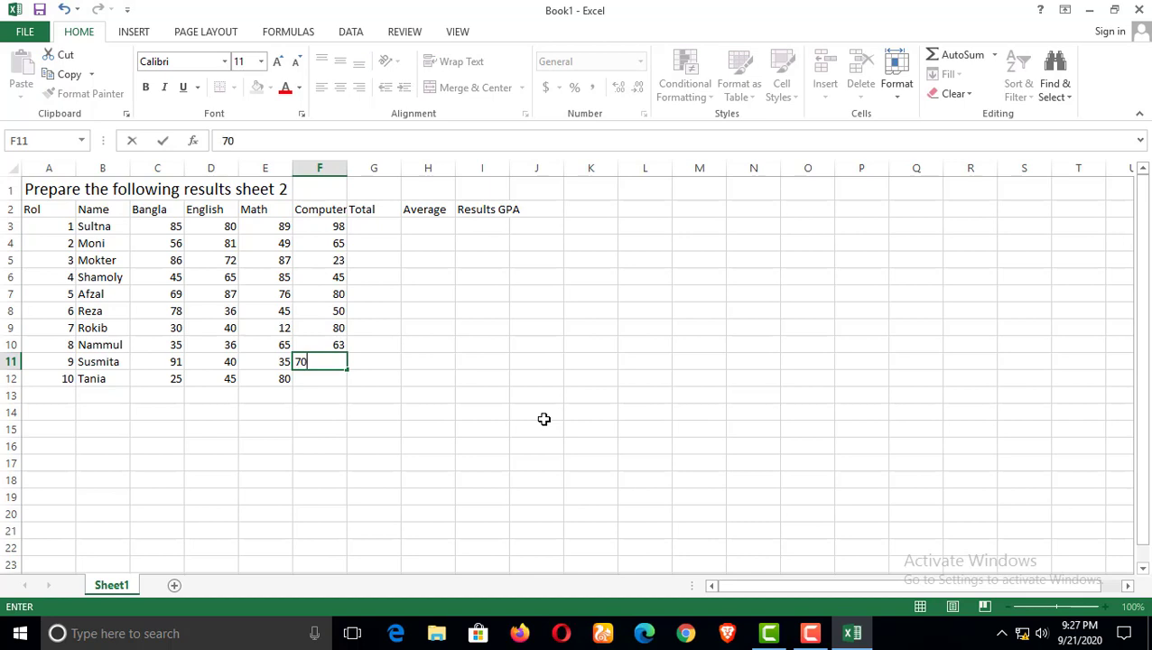
pyautogui.press('Return')
pyautogui.write('50')
pyautogui.press('Return')
pyautogui.press('Right')
# Step: Enter =C3+D3+E3+F3 in cell G3 of the Total column and fill the formula down to G12
pyautogui.click(375, 227)
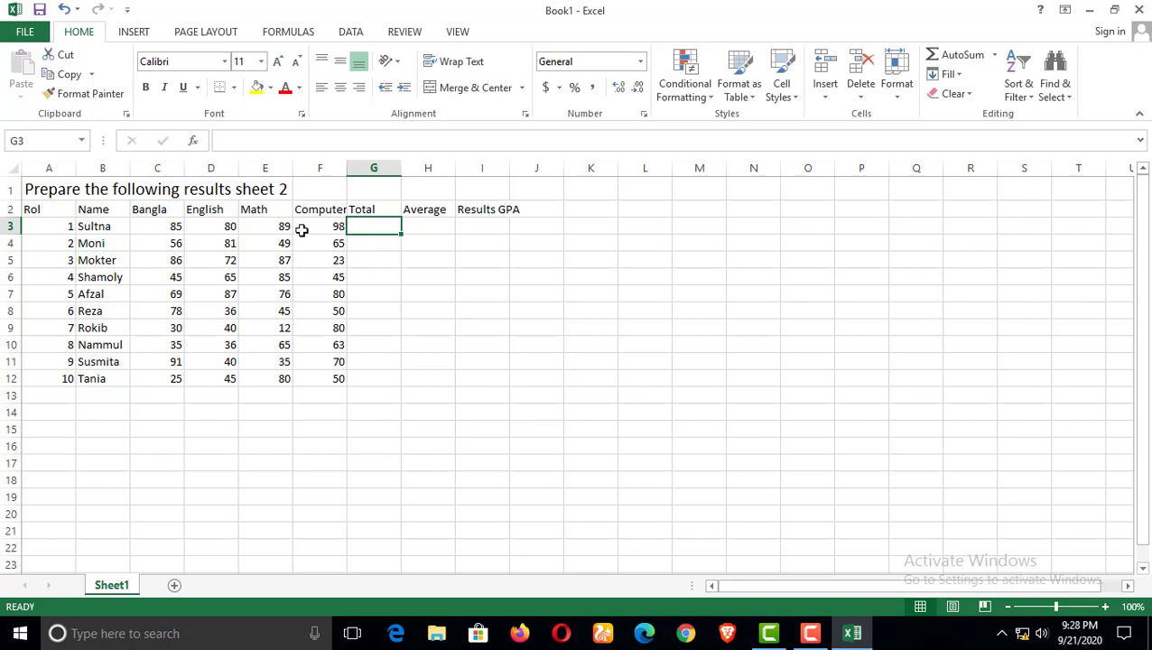
pyautogui.write('=')
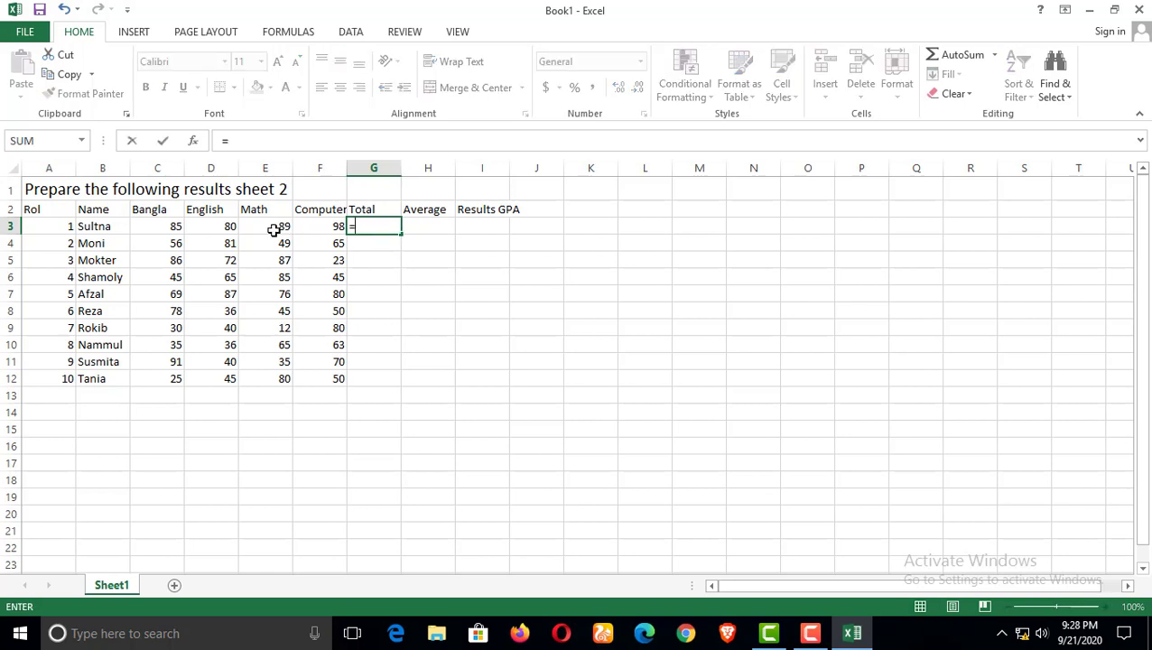
pyautogui.click(164, 228)
pyautogui.write('+')
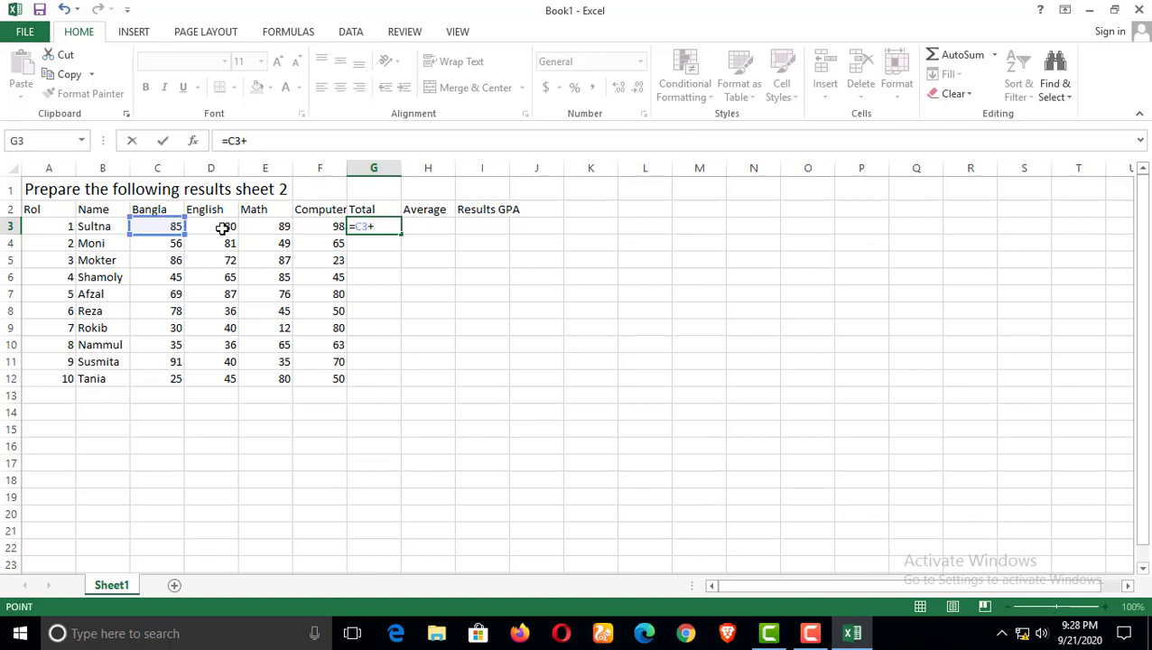
pyautogui.click(231, 227)
pyautogui.write('+')
pyautogui.click(274, 229)
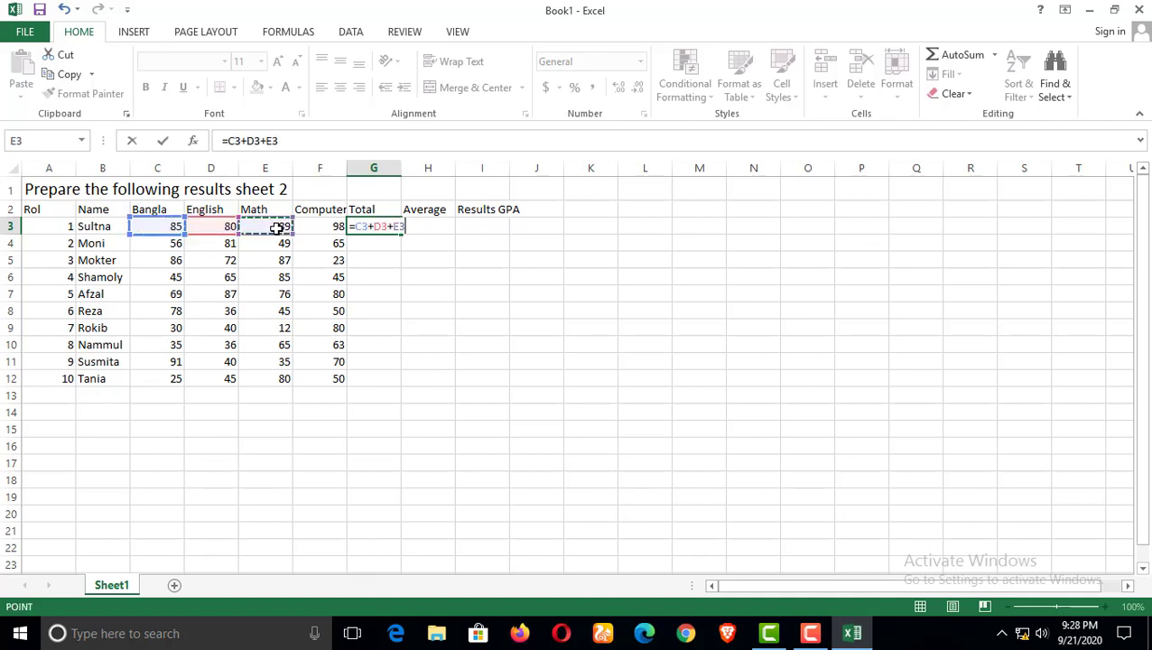
pyautogui.write('+')
pyautogui.click(319, 229)
pyautogui.write('+')
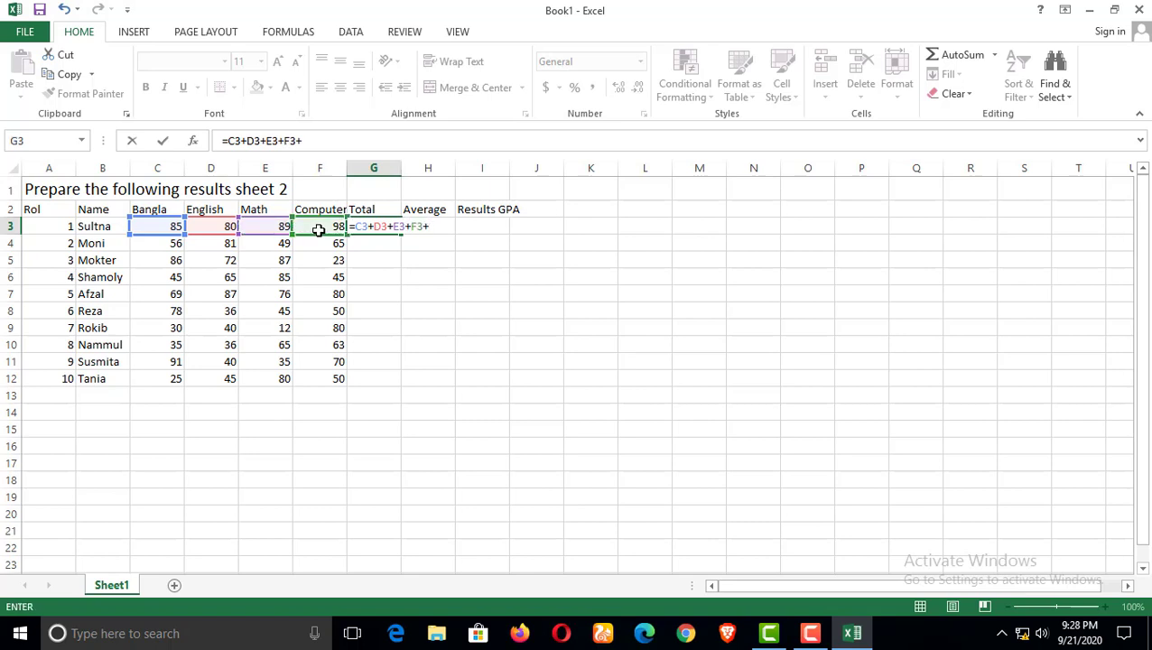
pyautogui.press('BackSpace')
pyautogui.press('Return')
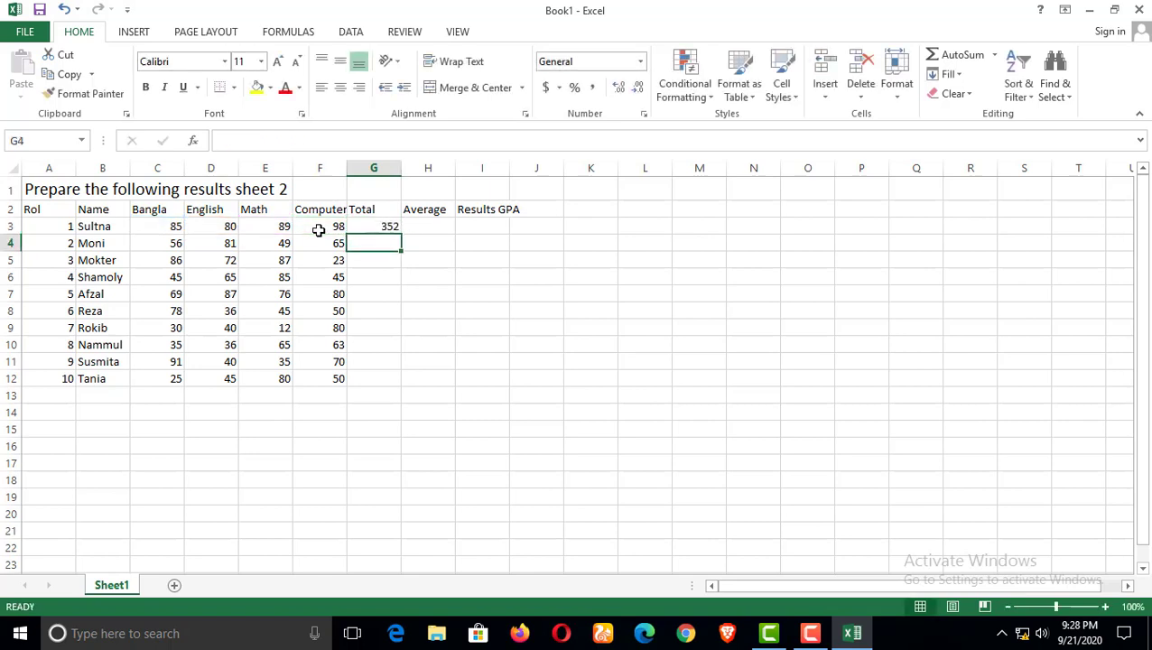
pyautogui.click(394, 227)
pyautogui.moveTo(398, 232); pyautogui.dragTo(402, 383)
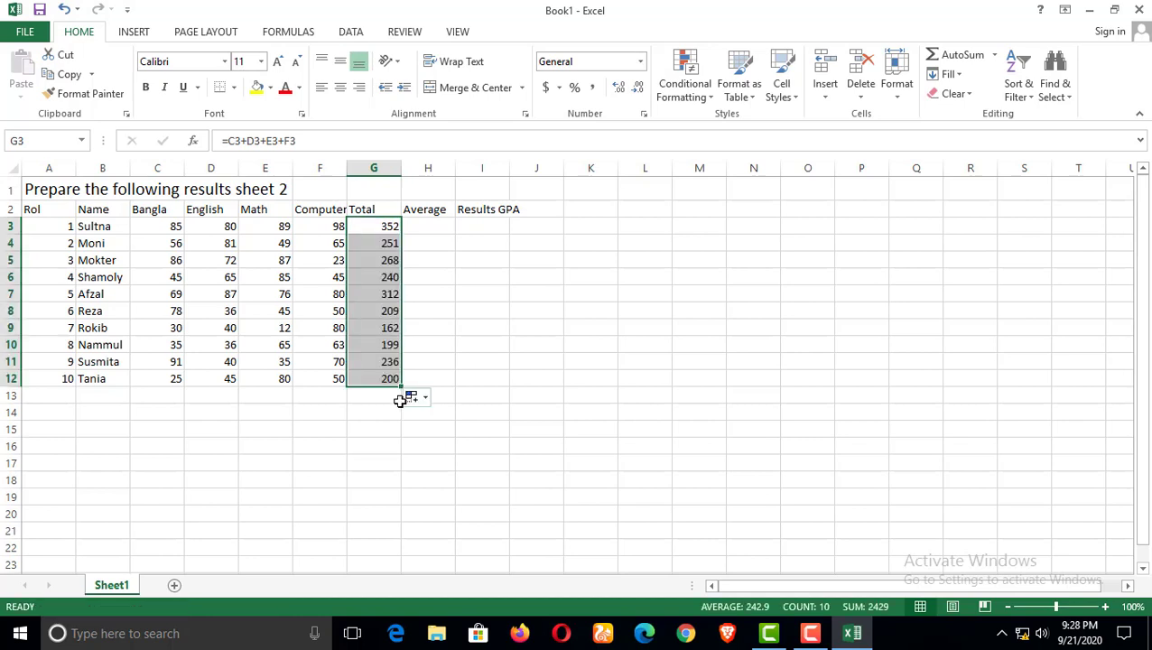
# Step: Enter =G3/4 in cell H3 of the Average column and fill the formula down to H12
pyautogui.click(421, 230)
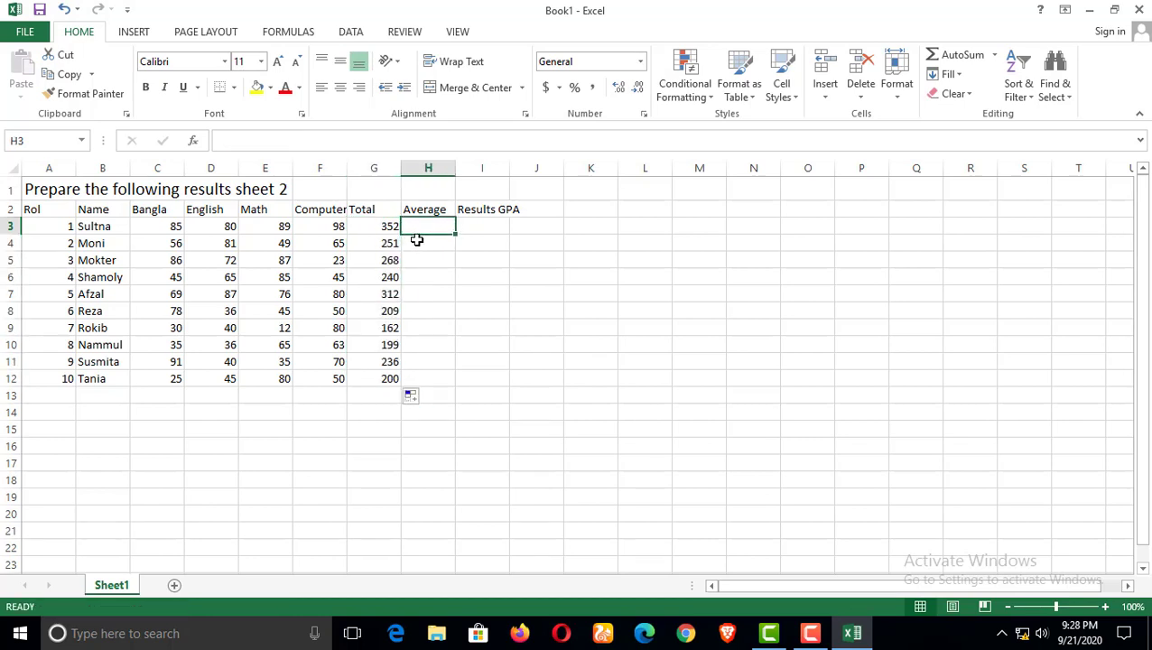
pyautogui.write('=')
pyautogui.click(374, 226)
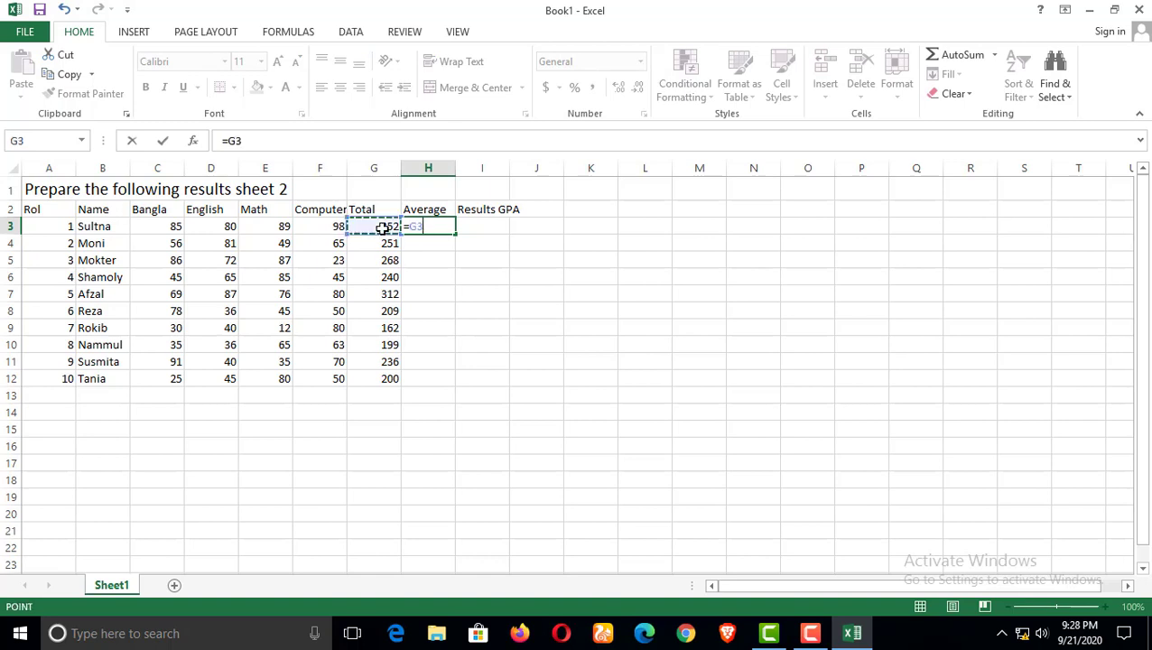
pyautogui.write('/')
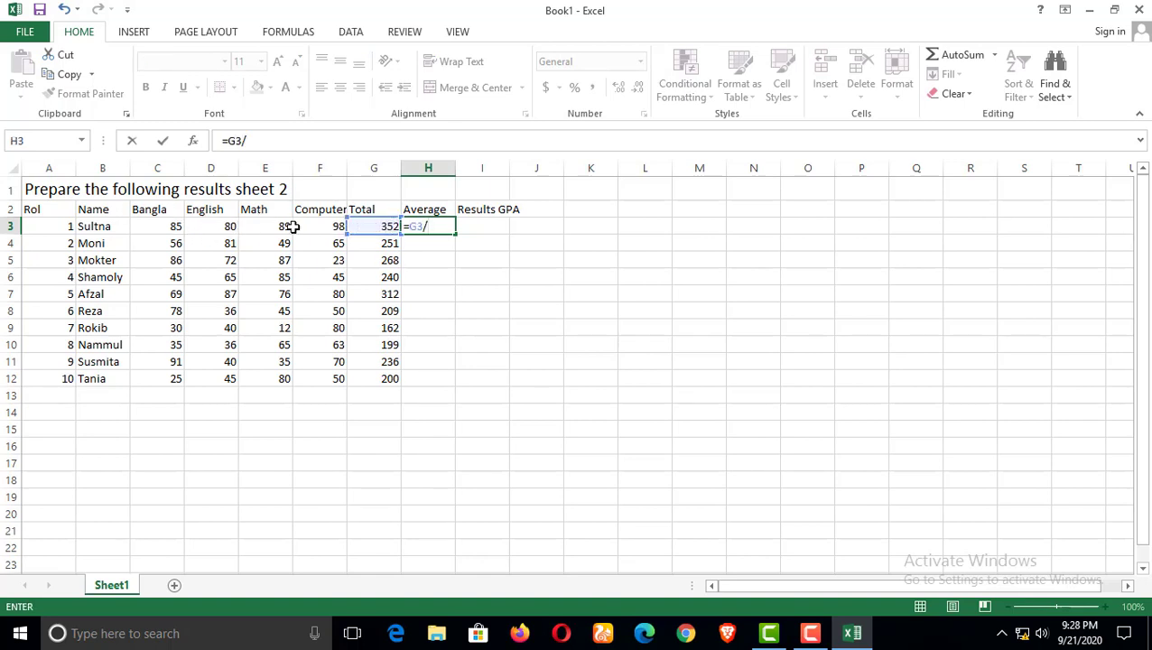
pyautogui.write('4')
pyautogui.press('Return')
pyautogui.click(486, 232)
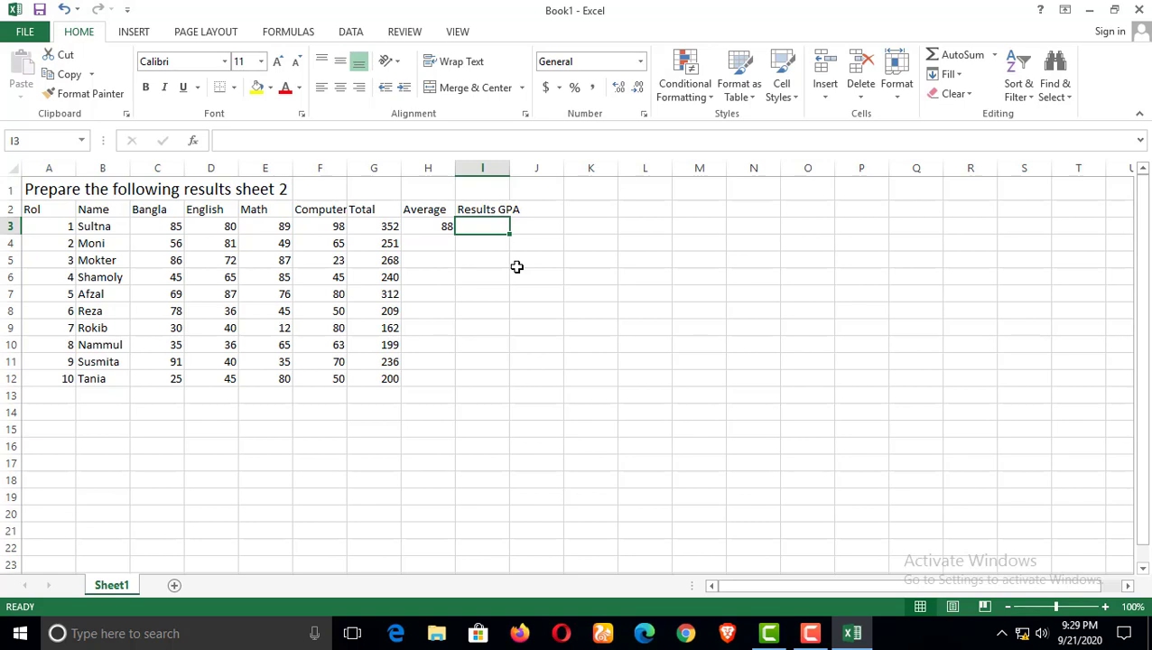
pyautogui.click(482, 251)
pyautogui.click(452, 226)
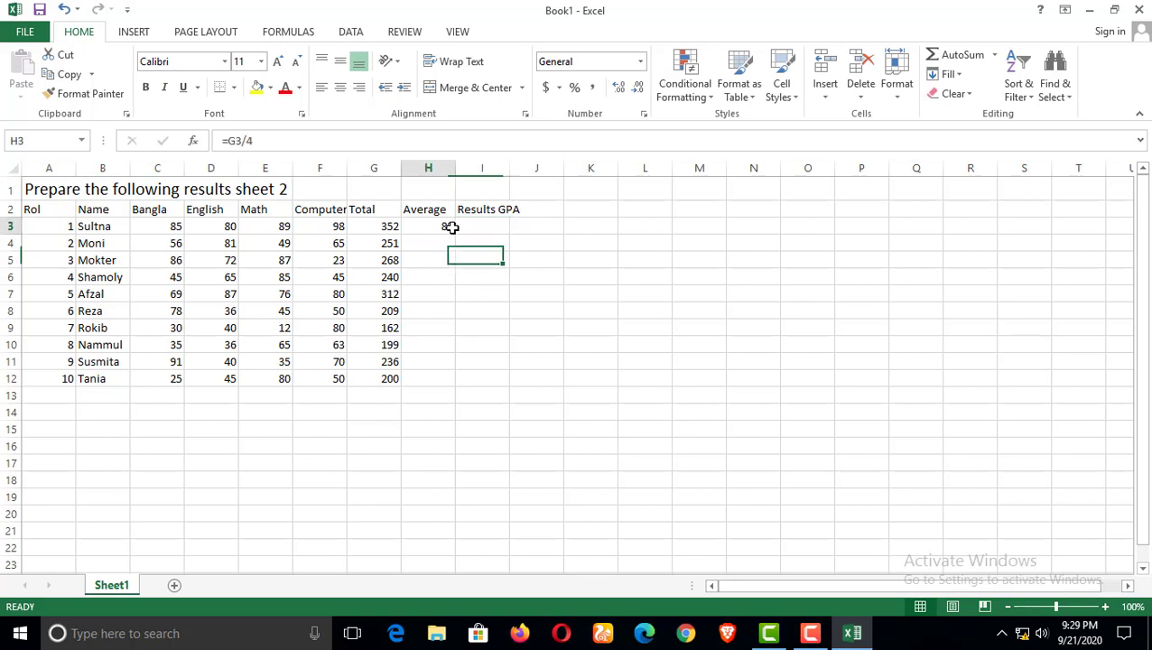
pyautogui.moveTo(452, 237); pyautogui.dragTo(454, 383)
# Step: Begin the Results GPA formula in cell I3 as =if(C3<33,D3<33,E3<33,F3<33,),"F", without committing it
pyautogui.click(485, 225)
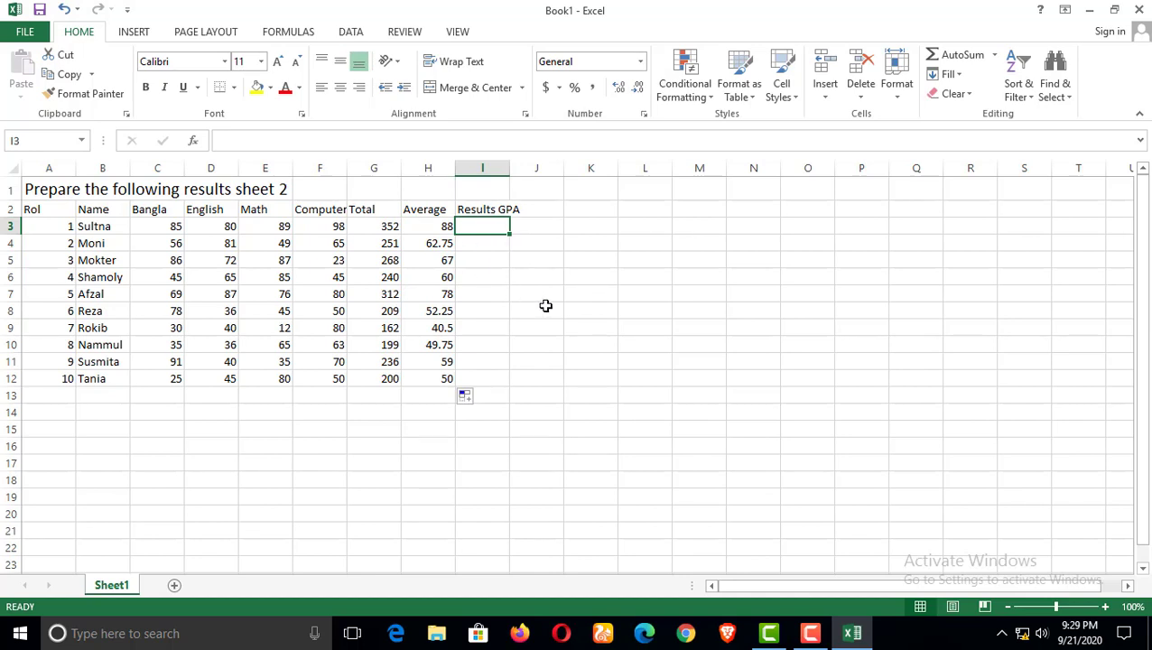
pyautogui.write('=')
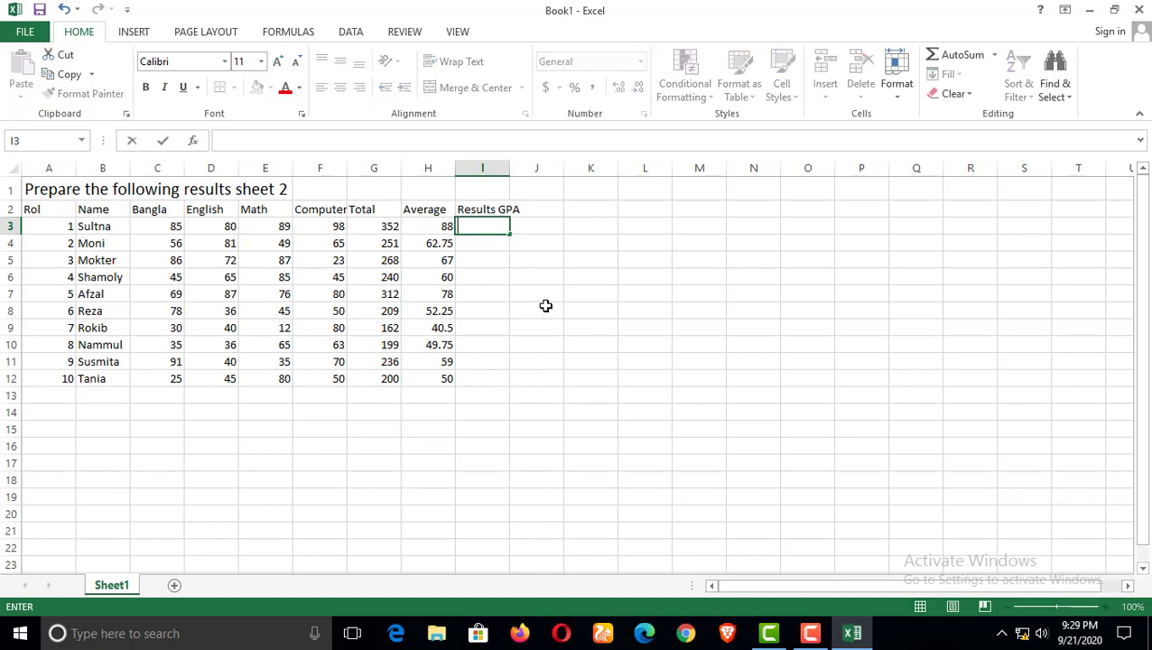
pyautogui.write('if')
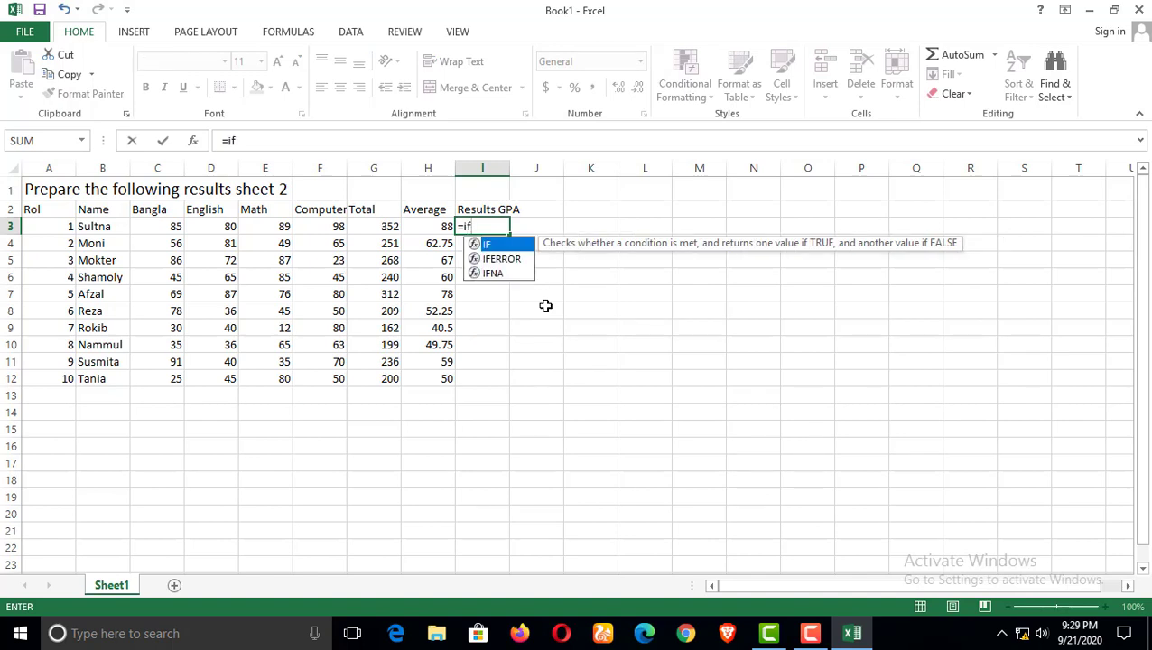
pyautogui.write('(')
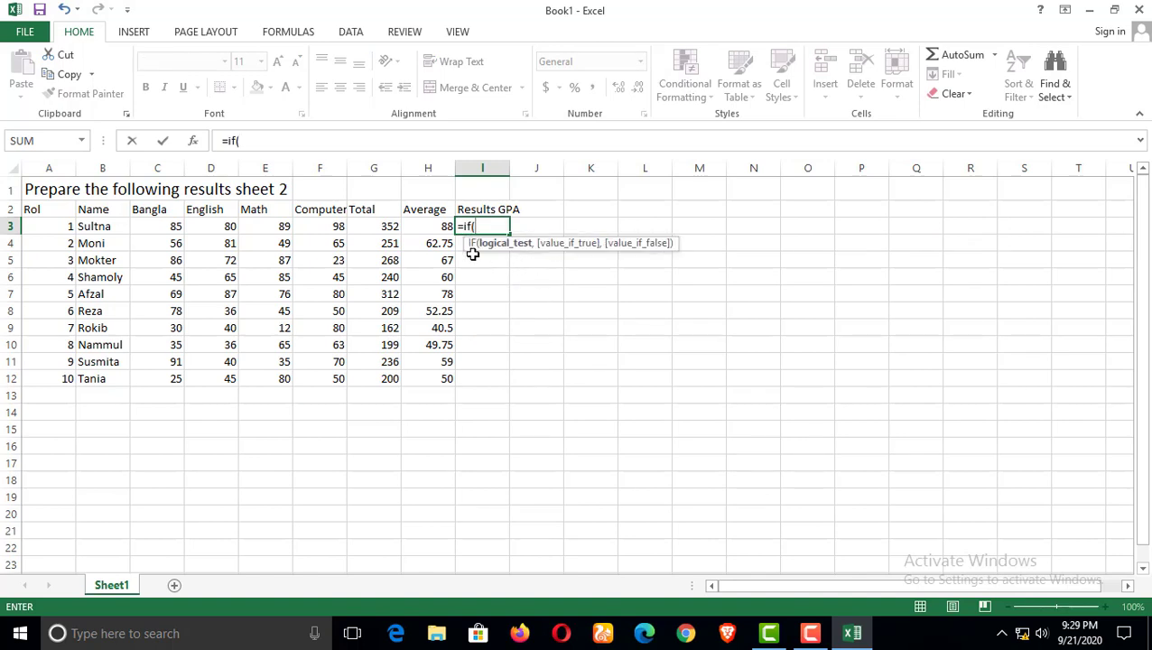
pyautogui.click(176, 228)
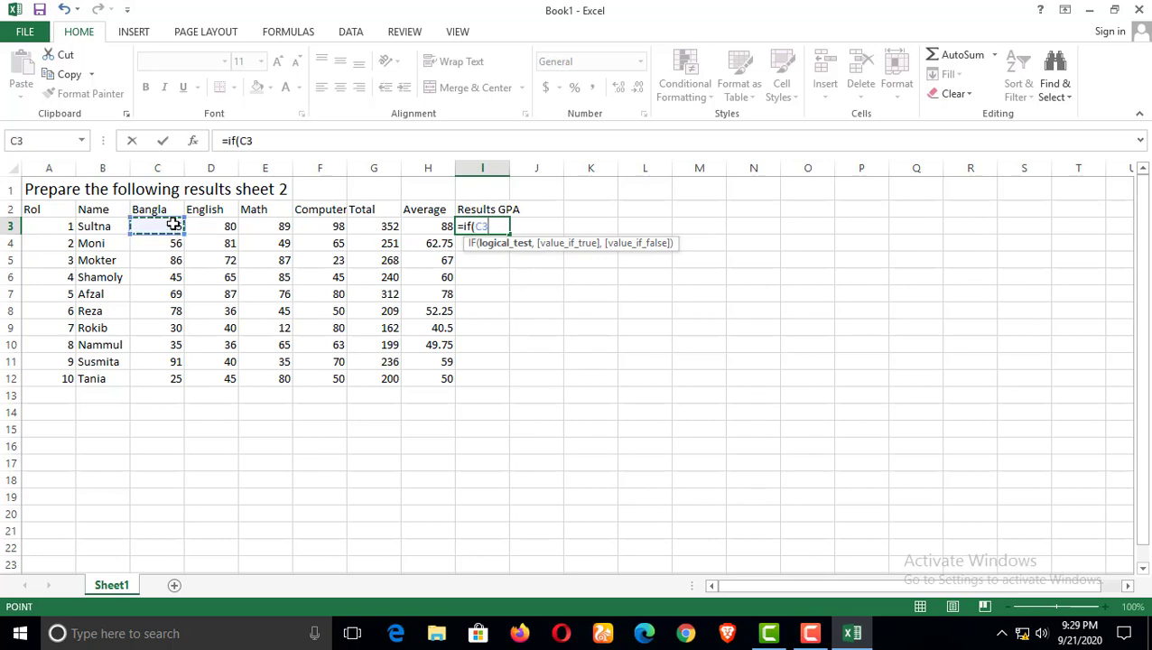
pyautogui.write('<33')
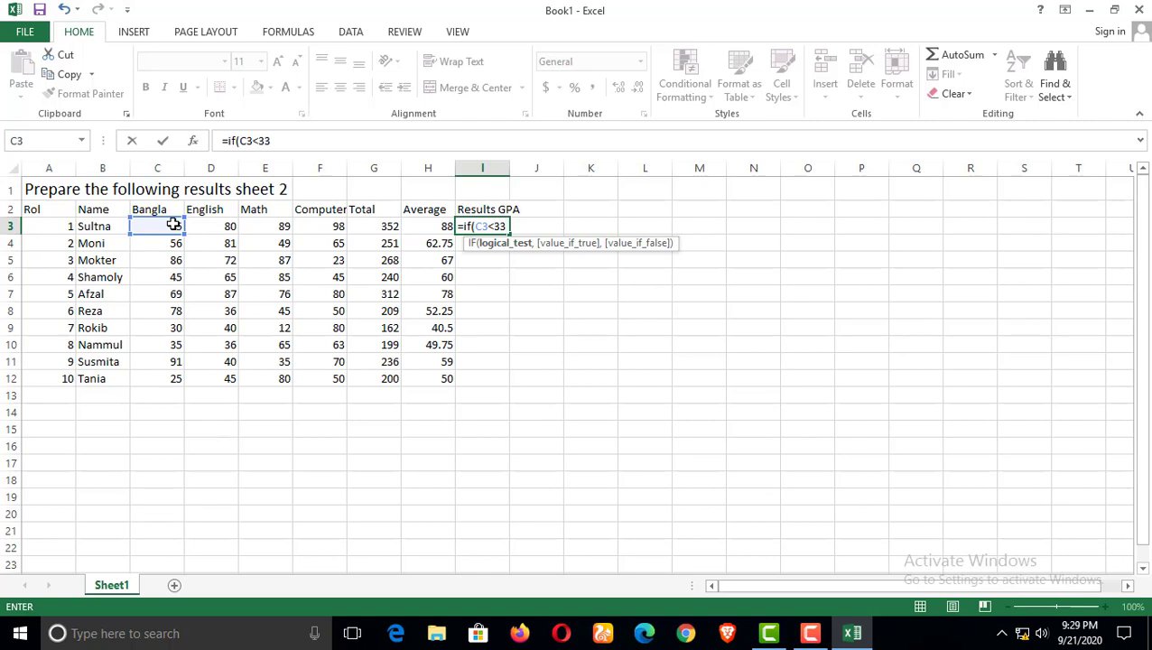
pyautogui.write(',')
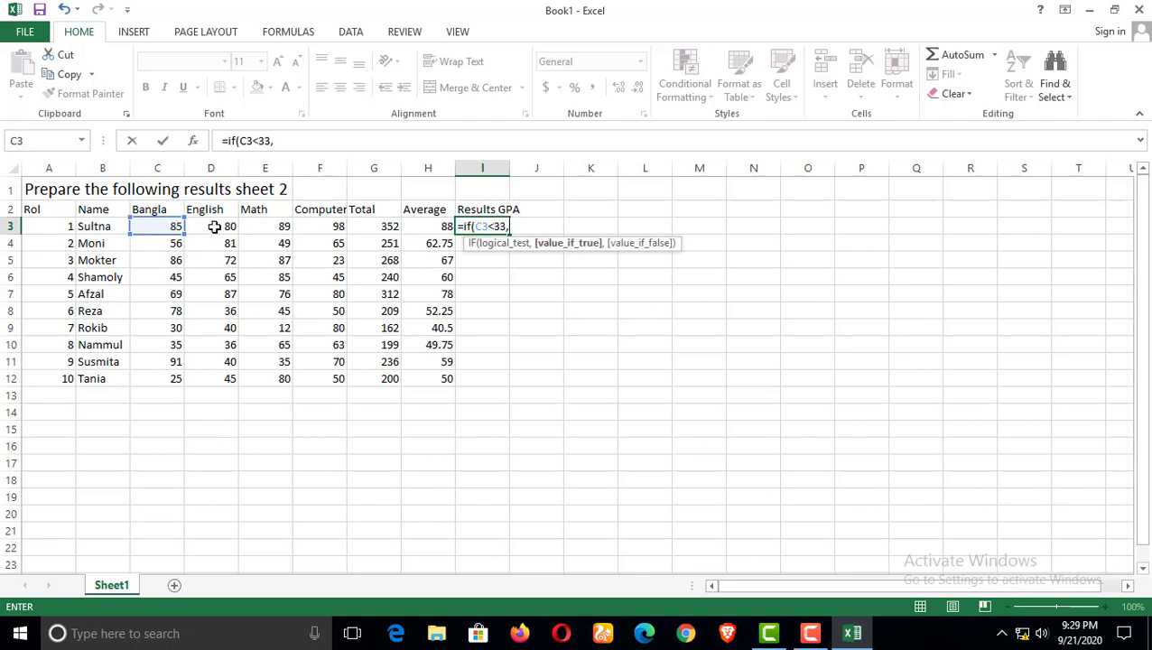
pyautogui.click(228, 224)
pyautogui.write('<')
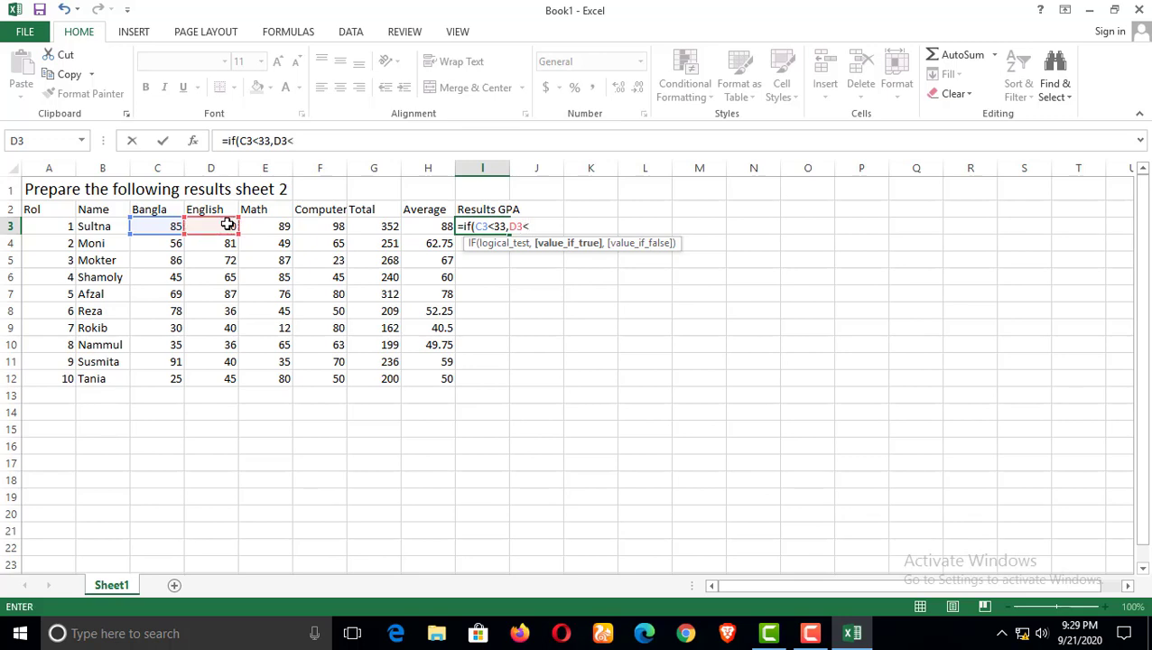
pyautogui.write('33,')
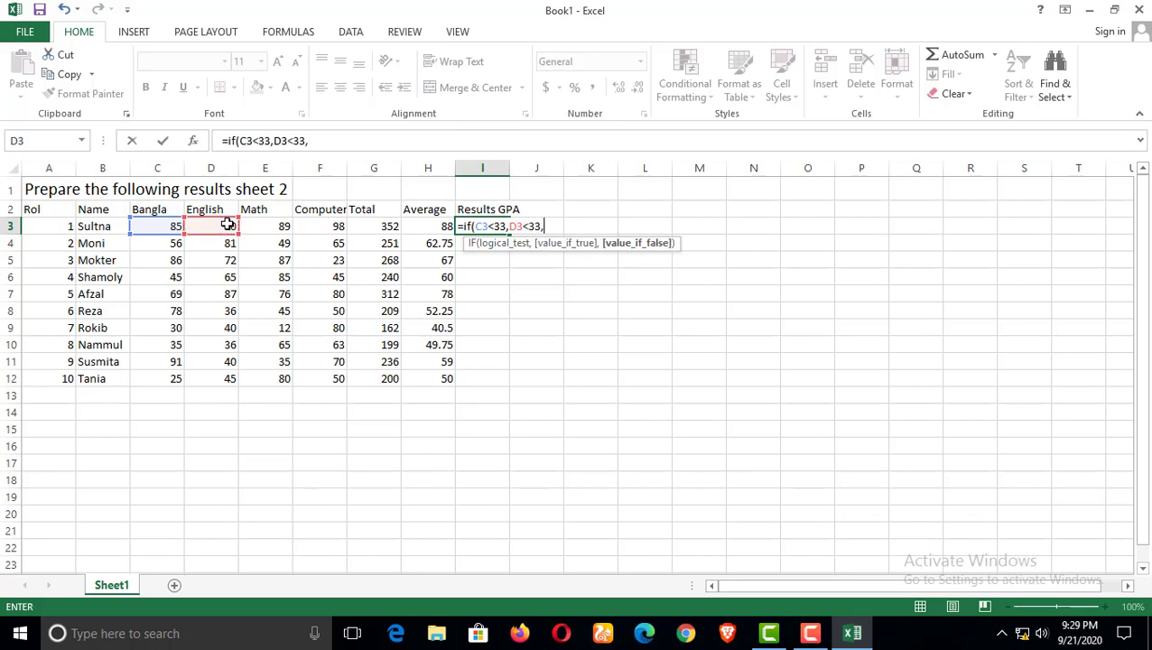
pyautogui.click(271, 225)
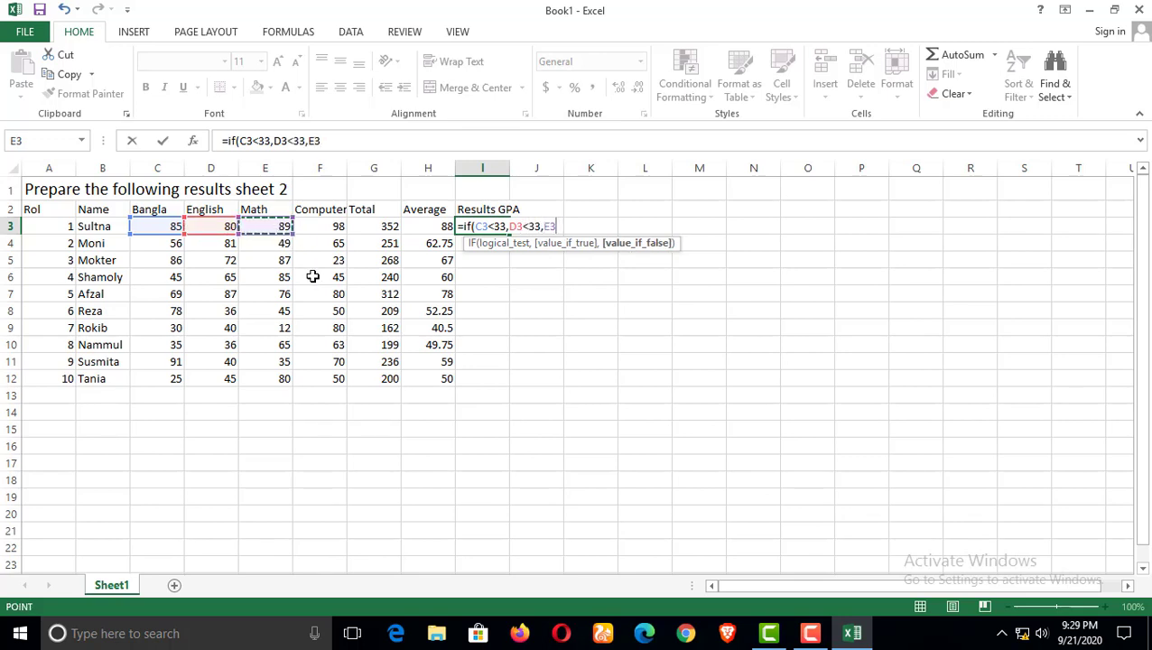
pyautogui.write('<33,')
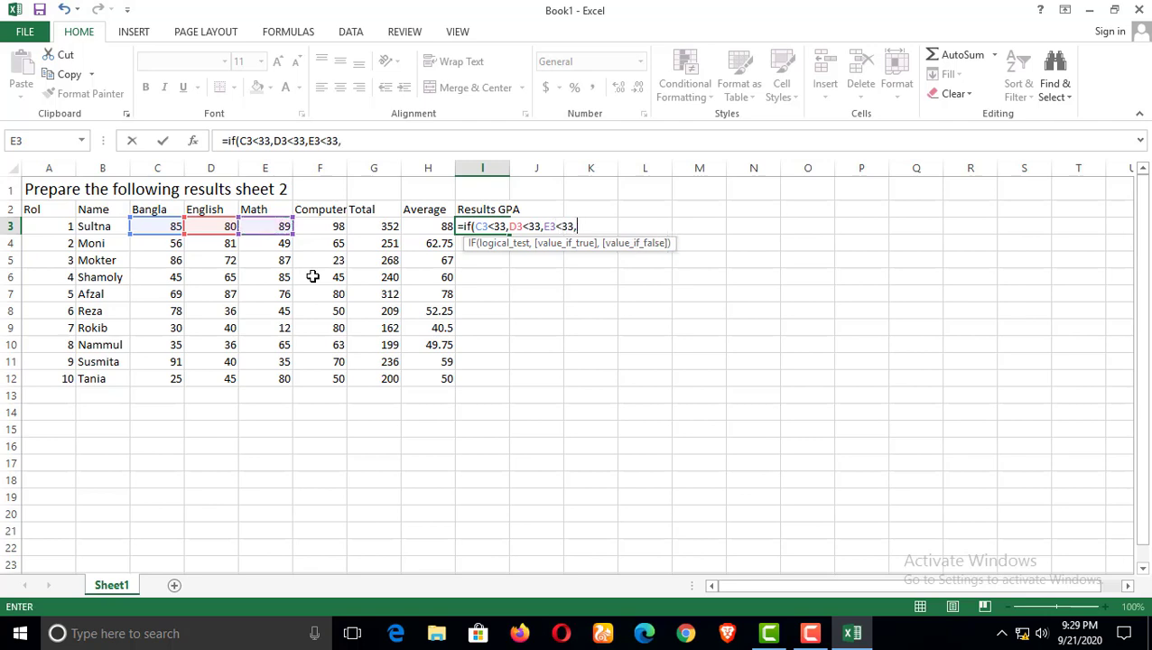
pyautogui.click(326, 231)
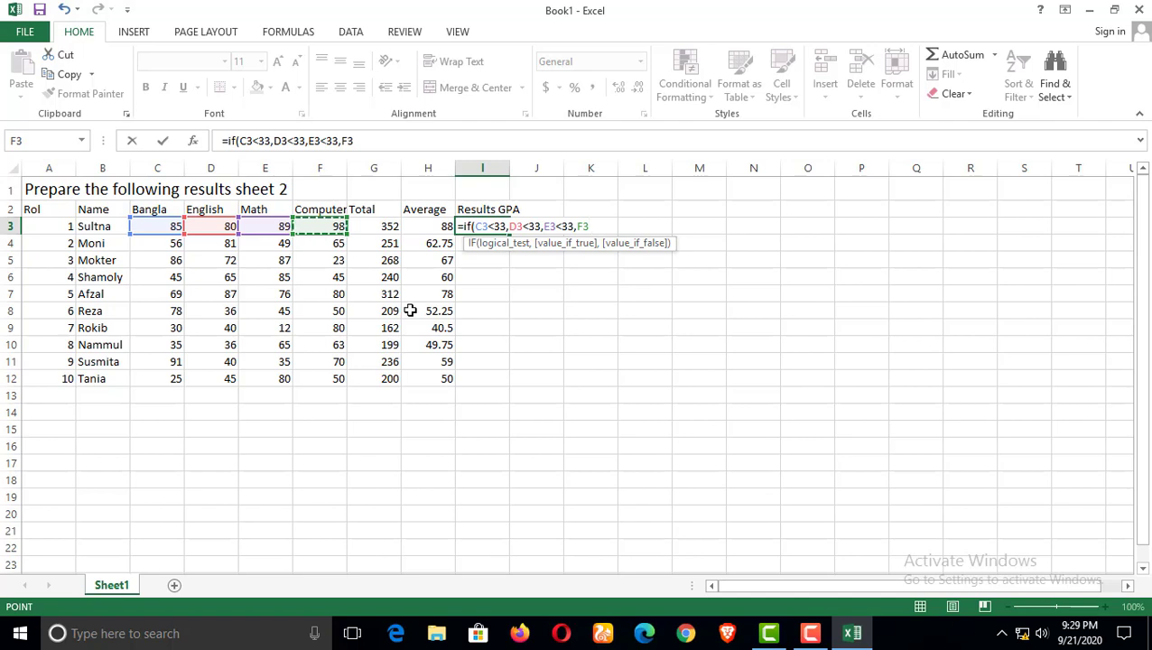
pyautogui.write('<33,')
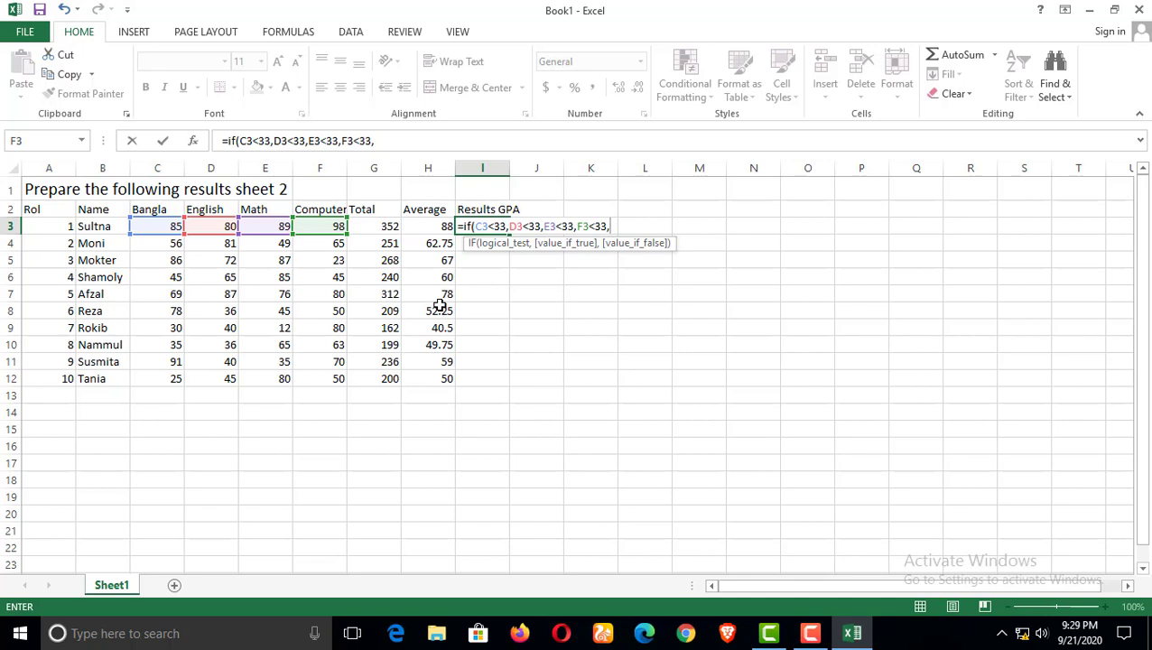
pyautogui.write('),')
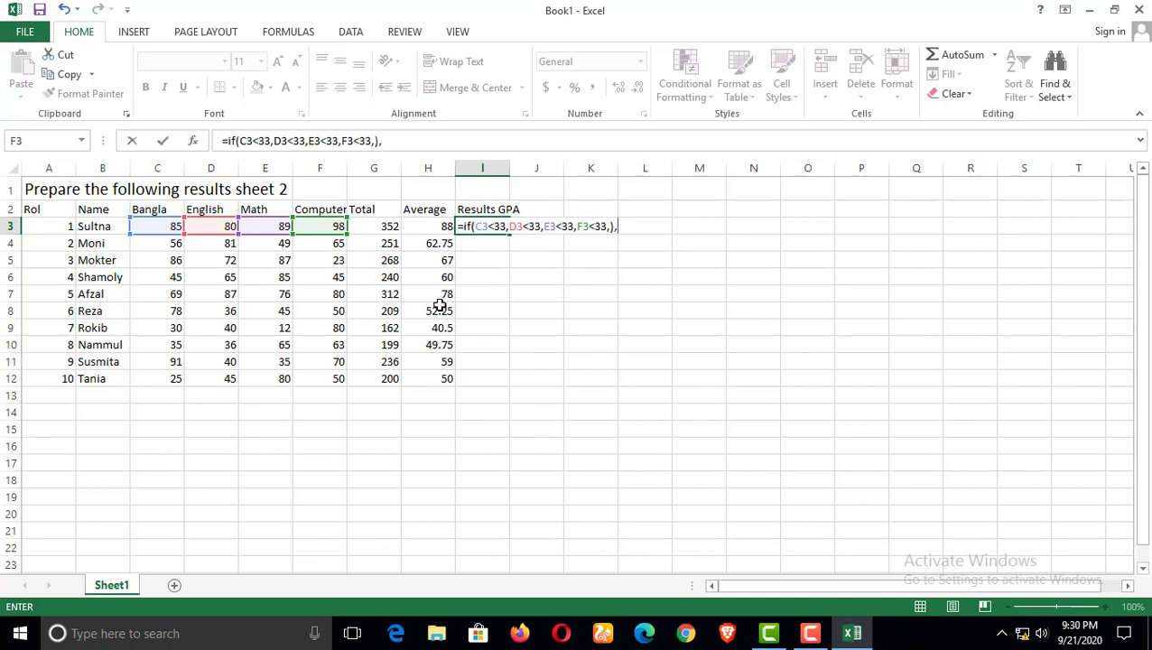
pyautogui.write('"F",')
pyautogui.click(472, 225)
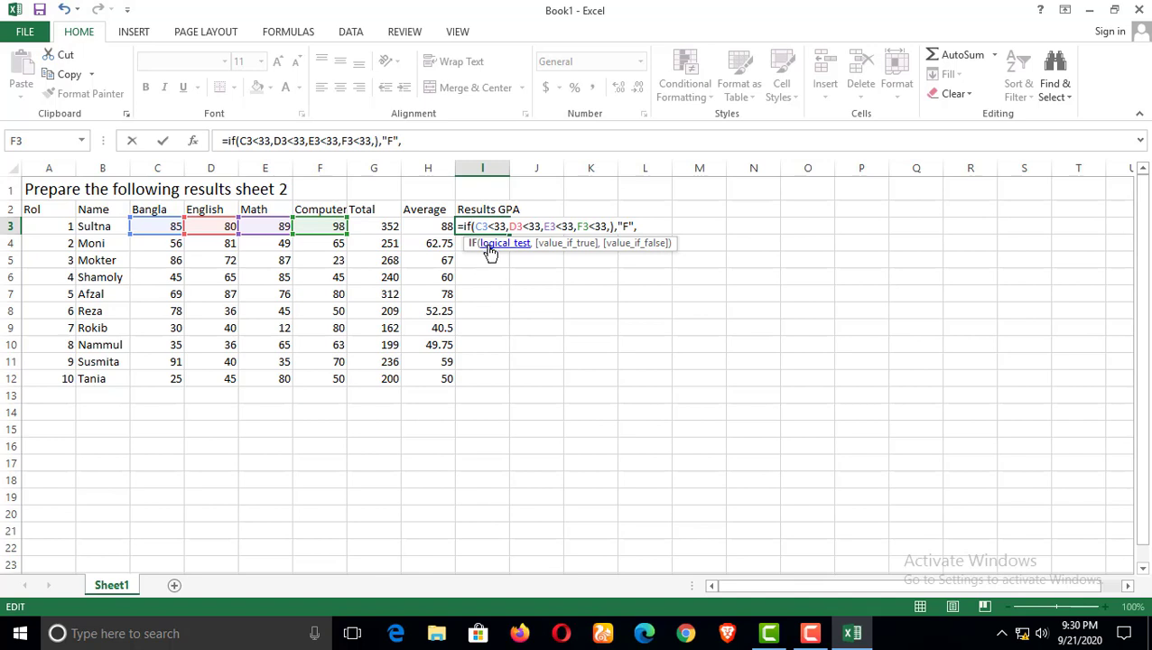
pyautogui.write('or')
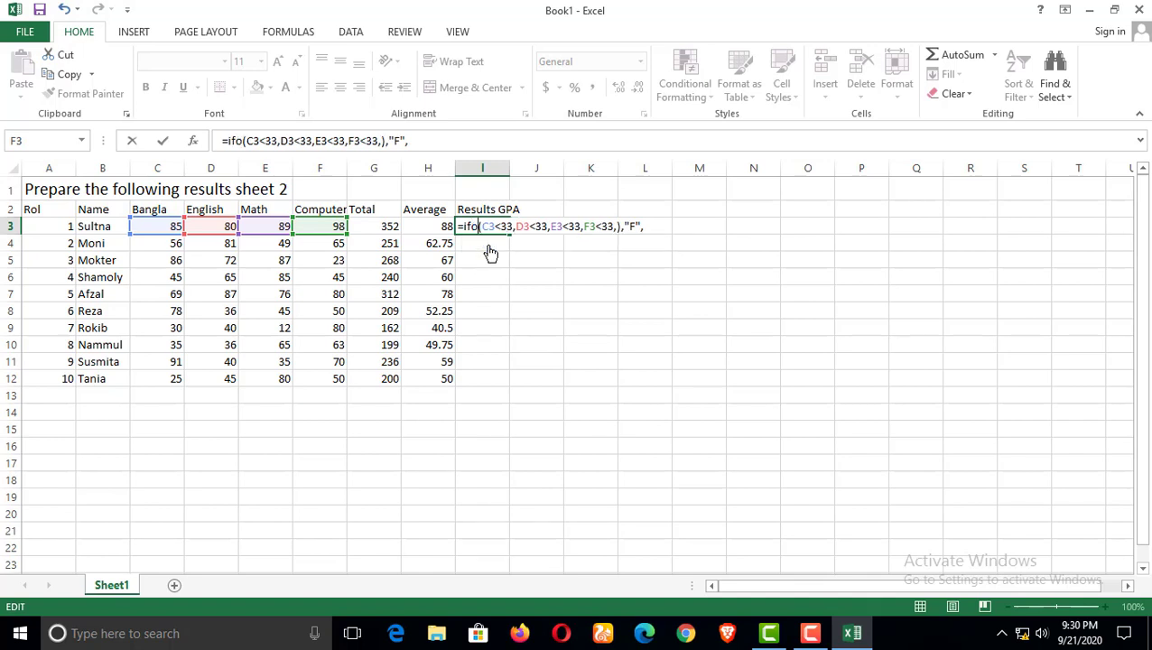
pyautogui.press('Left')
pyautogui.press('Left')
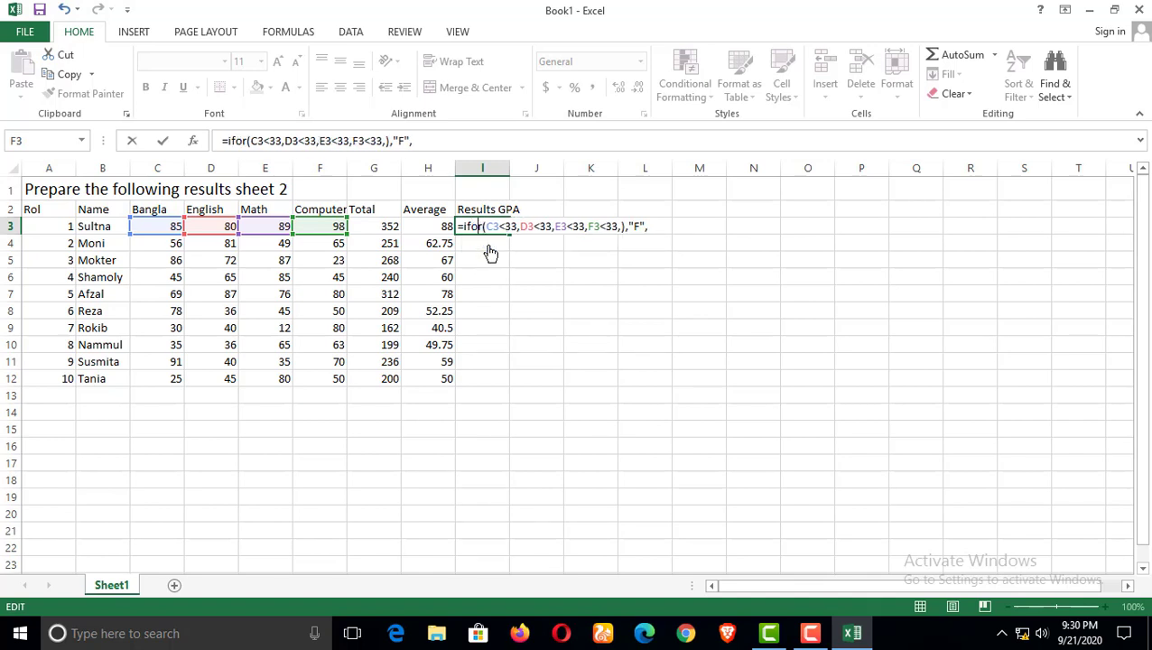
pyautogui.write('(')
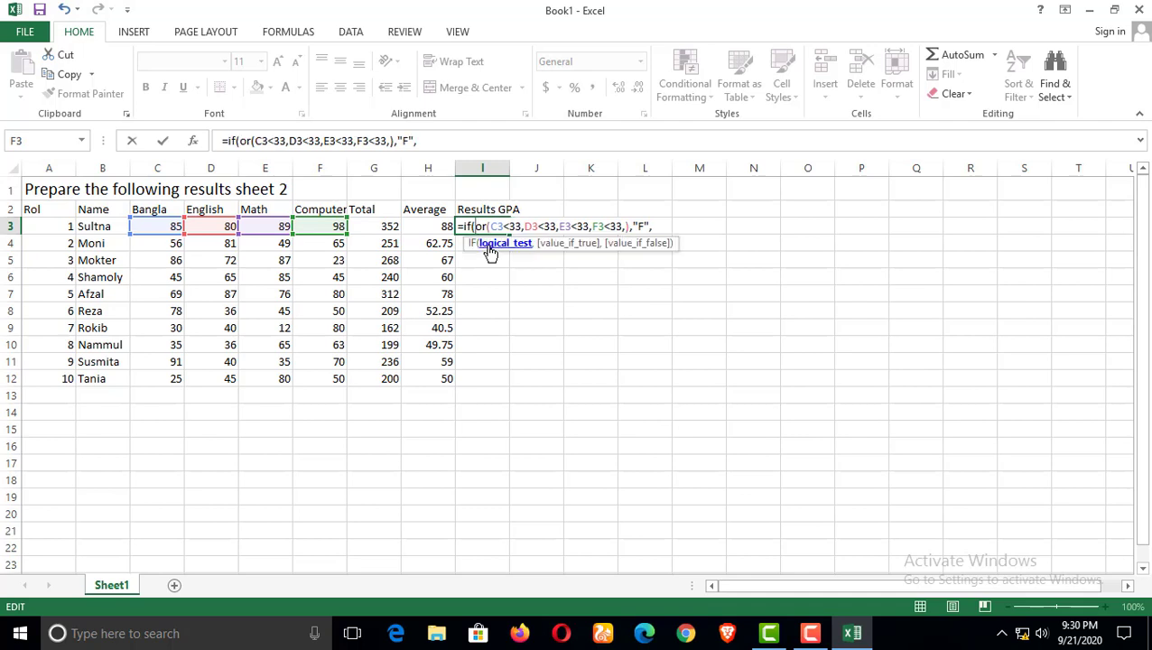
pyautogui.click(660, 229)
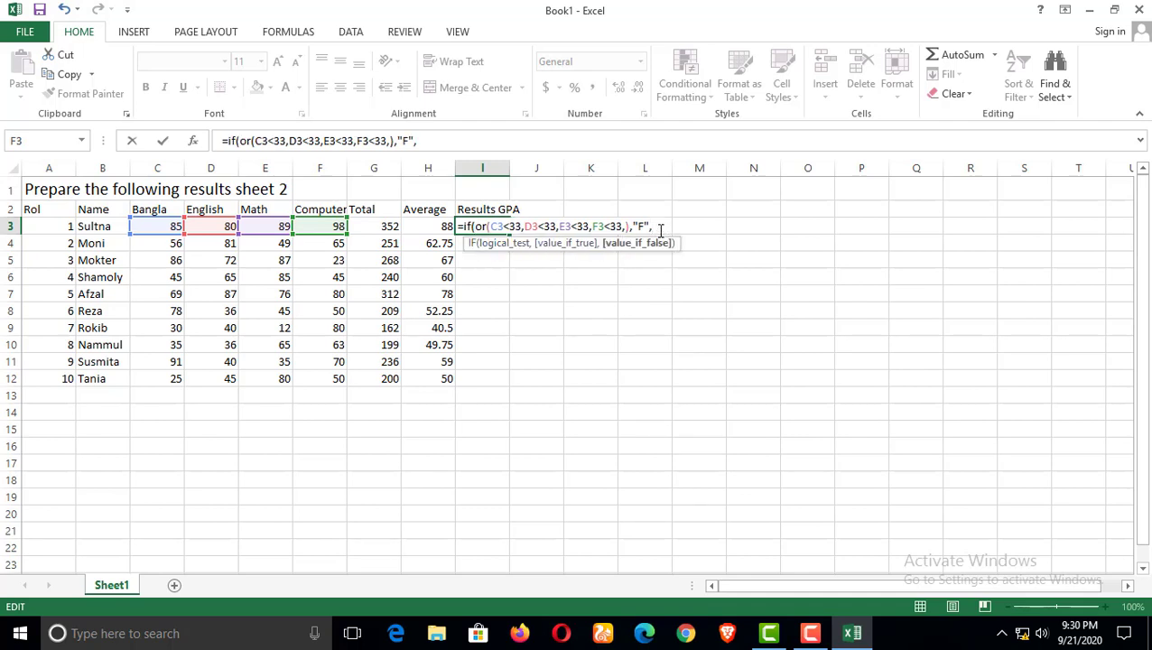
pyautogui.click(486, 227)
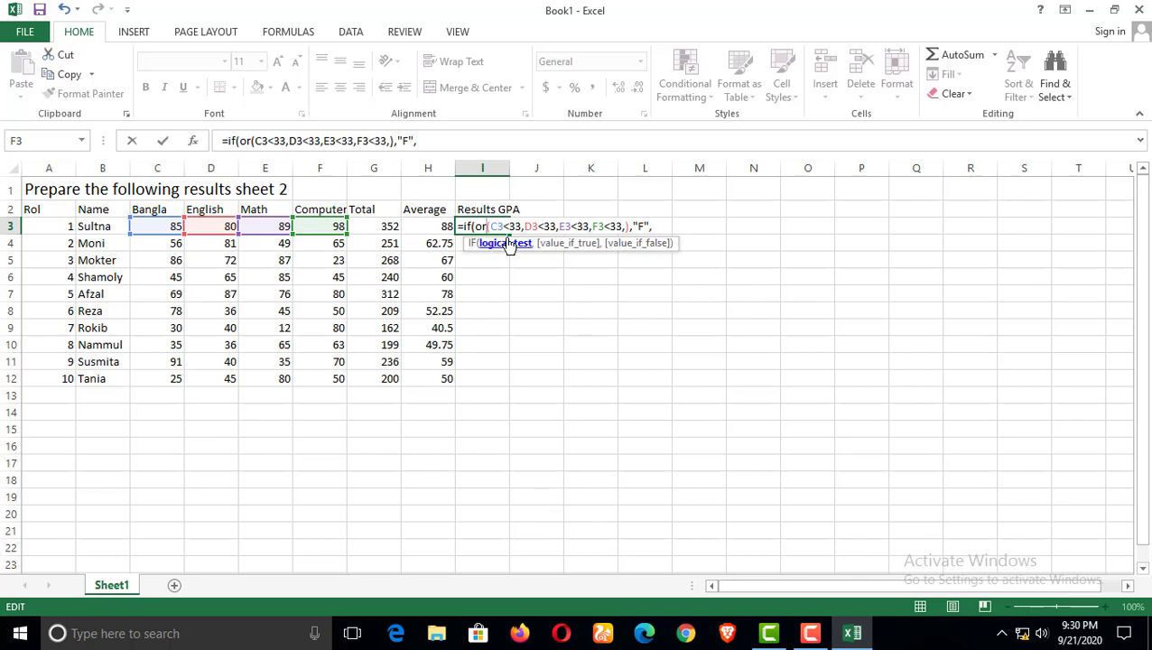
pyautogui.press('BackSpace')
pyautogui.press('BackSpace')
pyautogui.press('BackSpace')
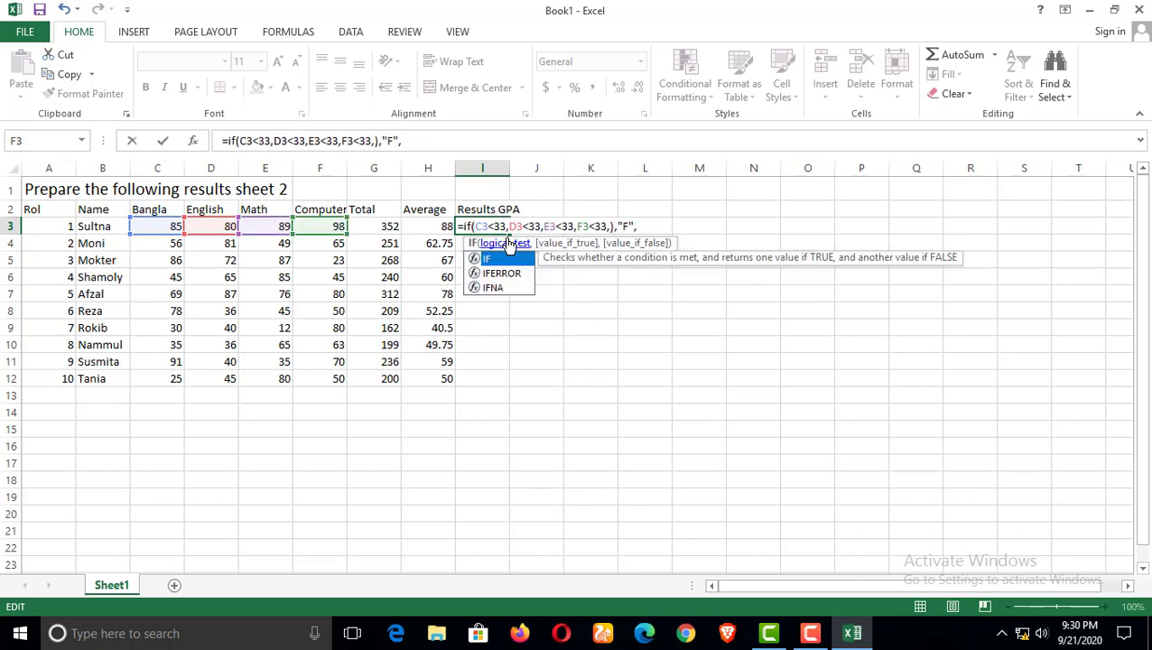
# Step: Append if(H3>=80,"A+", to the end of the uncommitted Results GPA formula in cell I3
pyautogui.click(637, 226)
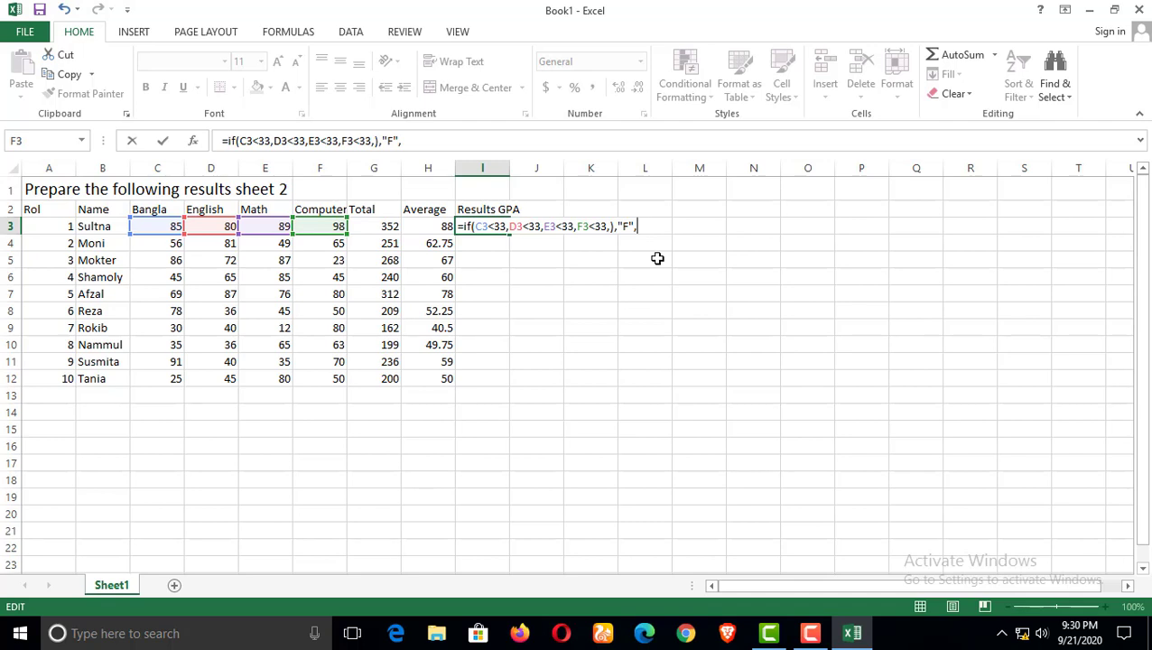
pyautogui.write('if')
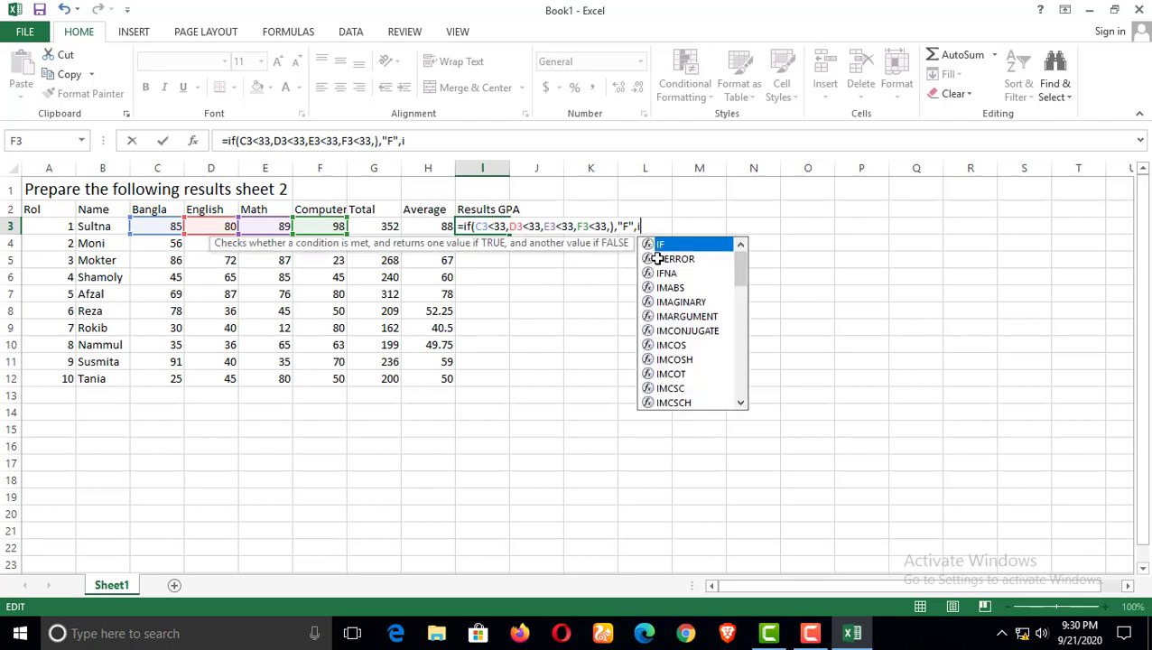
pyautogui.write('(')
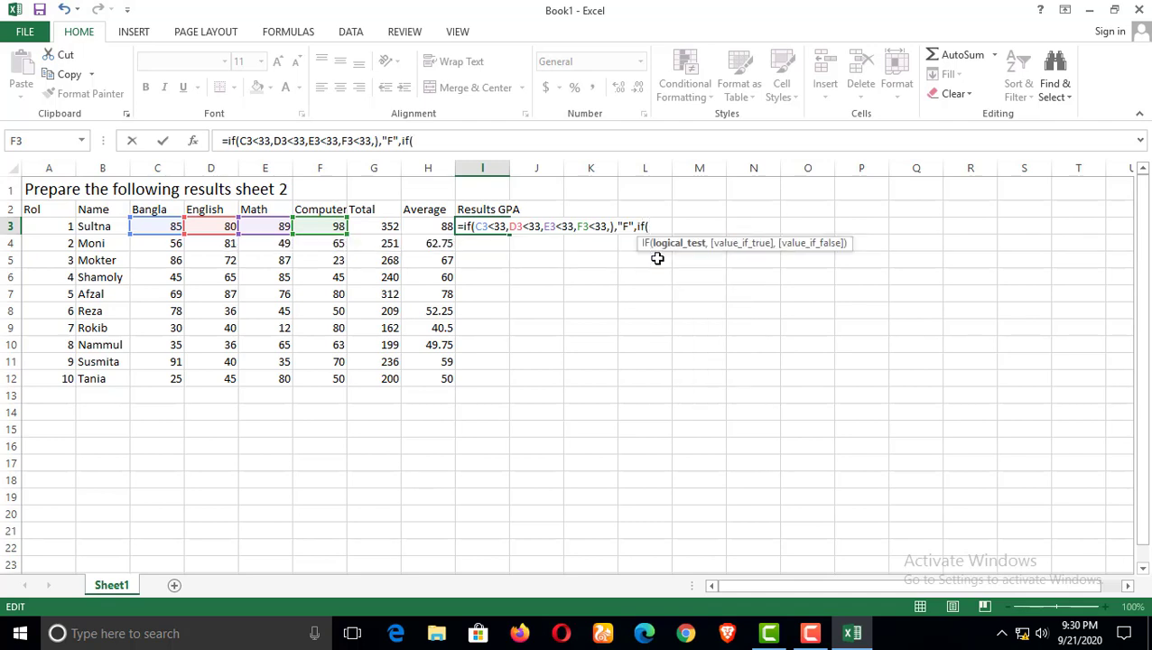
pyautogui.click(440, 226)
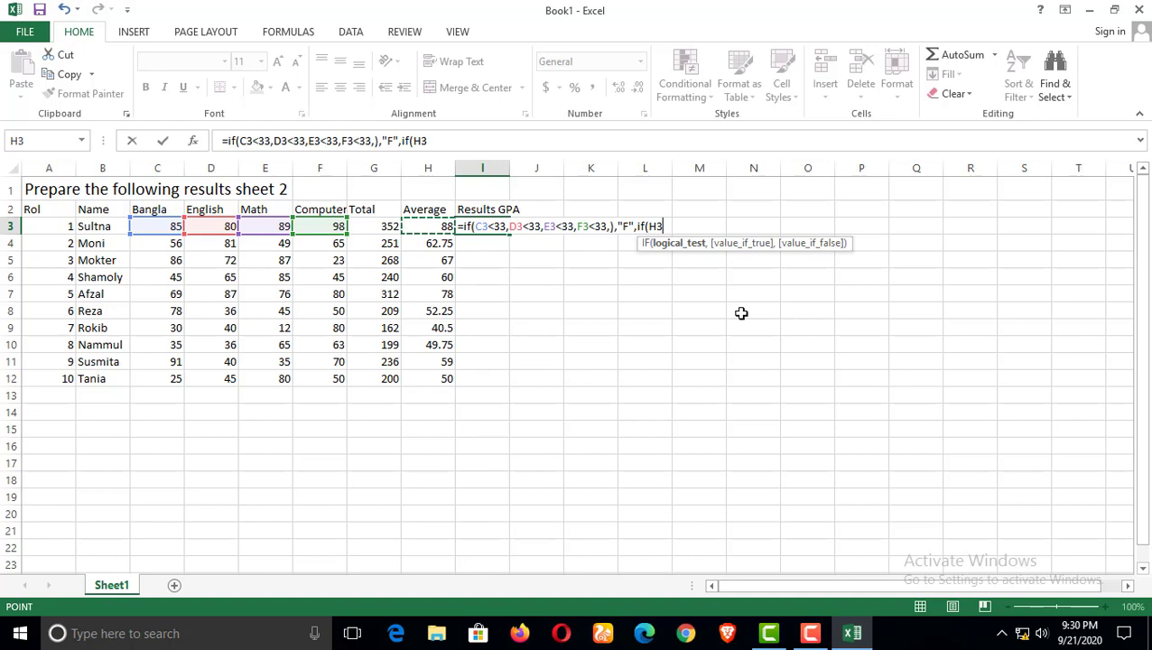
pyautogui.write('>=8')
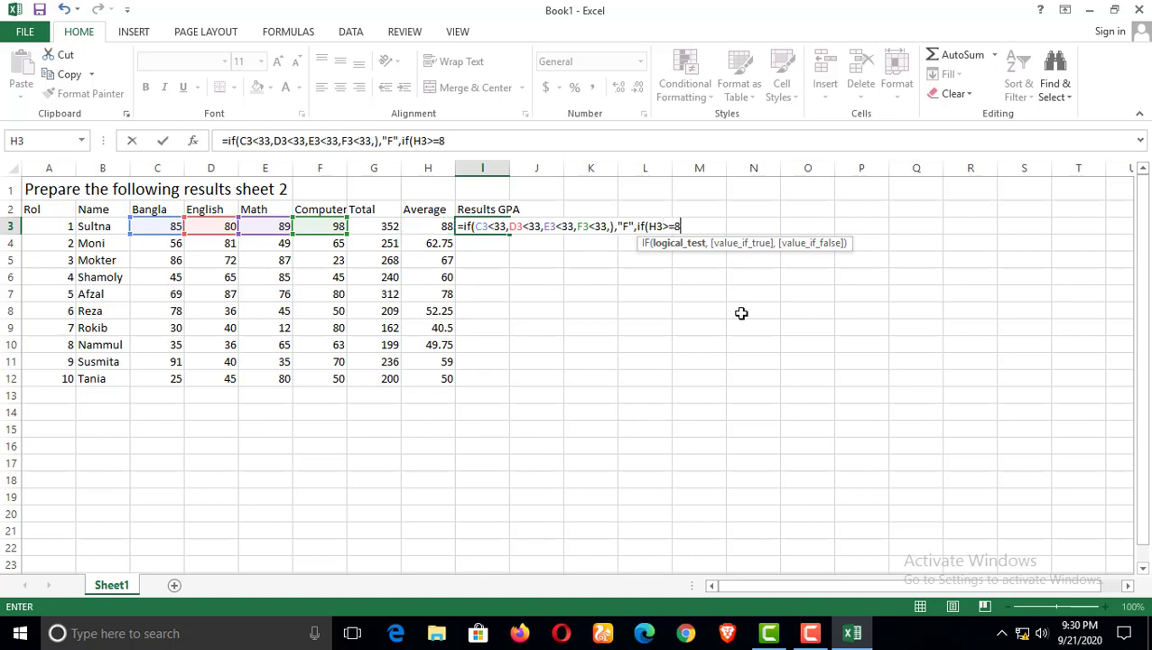
pyautogui.write('0,')
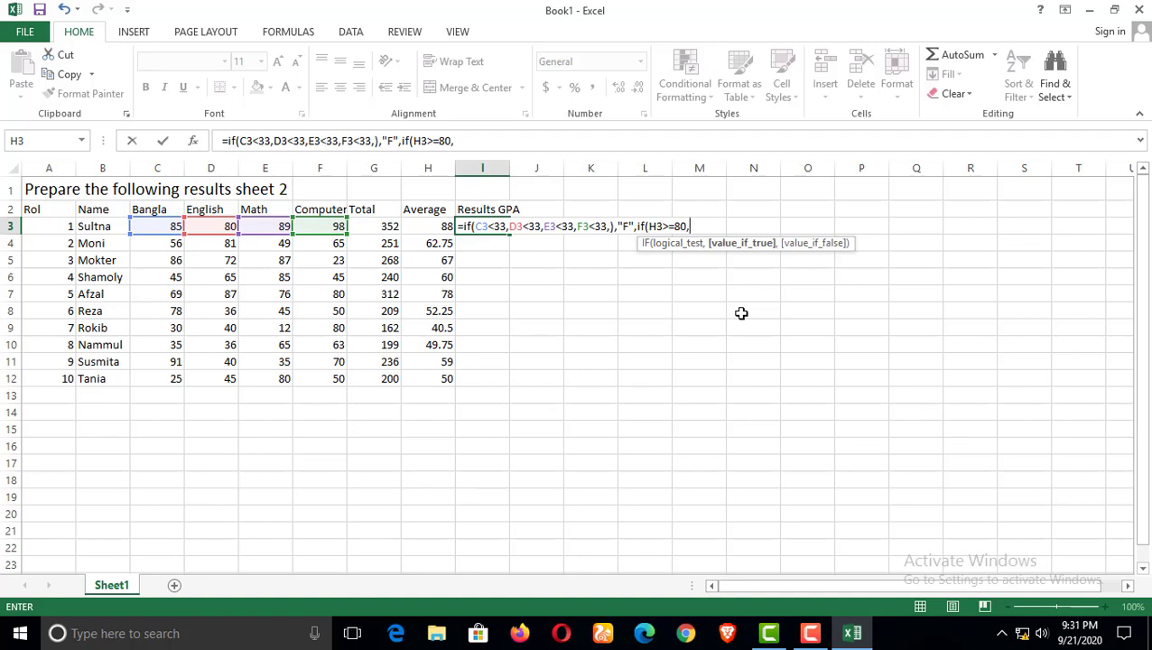
pyautogui.write('"A+"')
pyautogui.write(',')
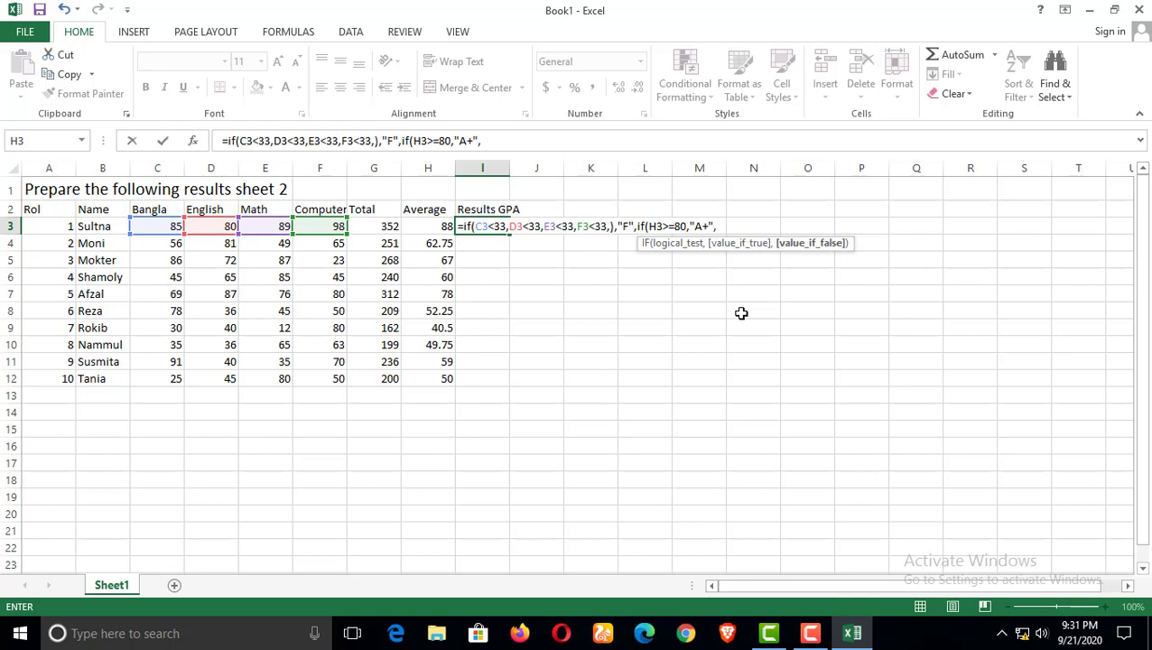
# Step: Extend the I3 formula with if(H3>=70,"A", and begin another nested if
pyautogui.write('if(')
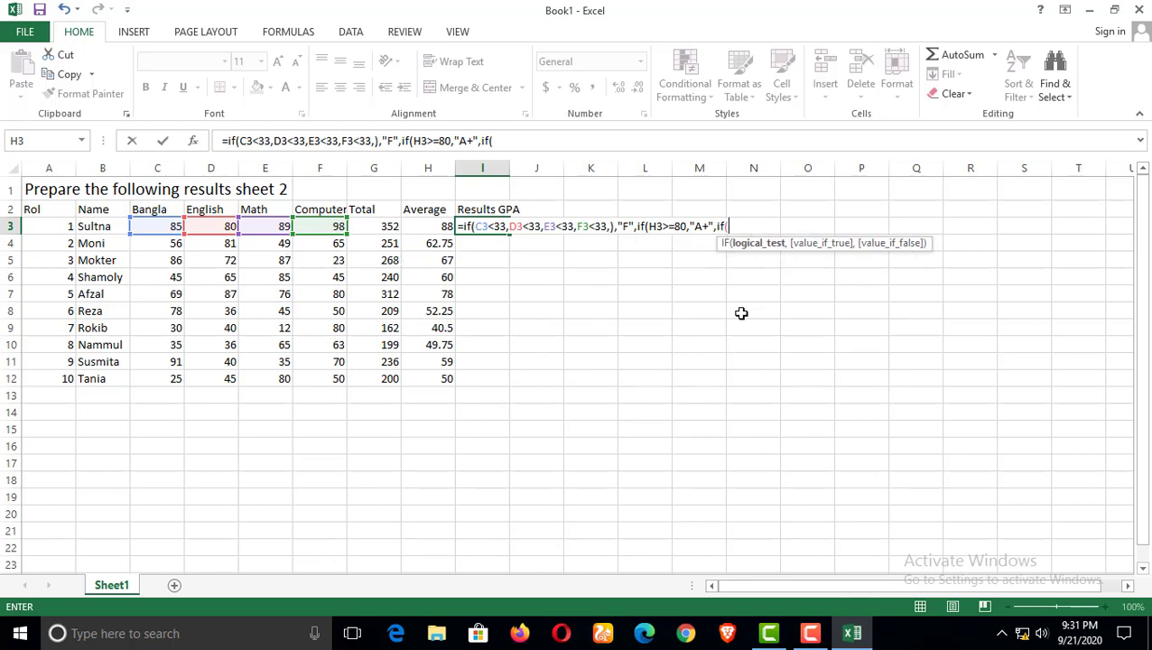
pyautogui.click(447, 228)
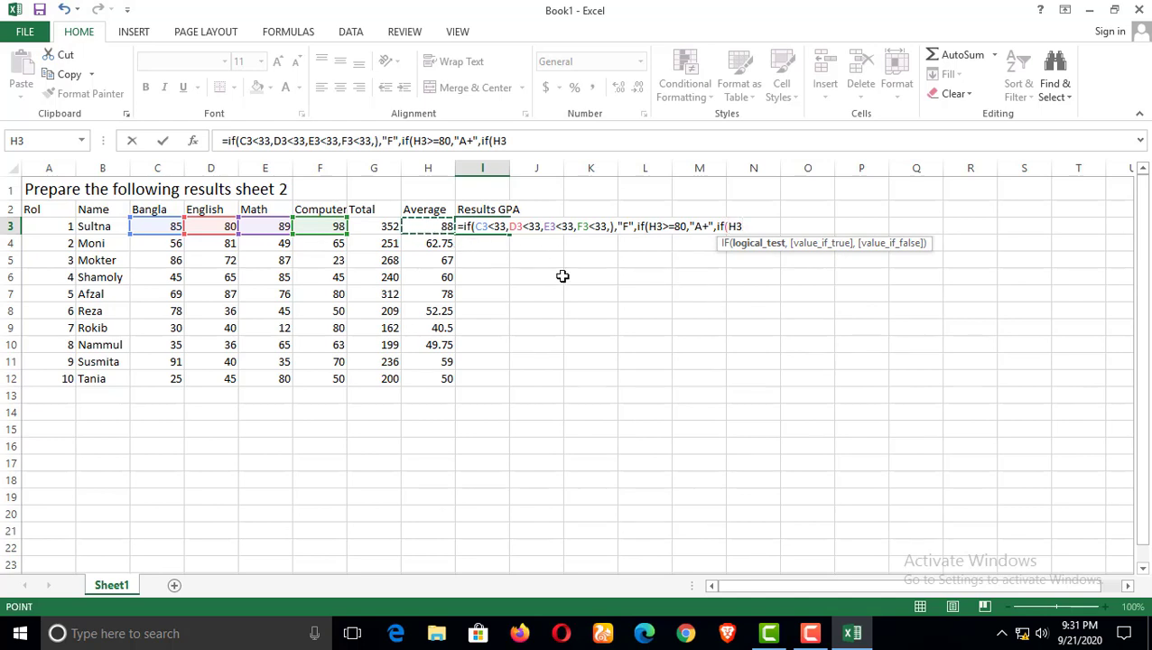
pyautogui.write('>=')
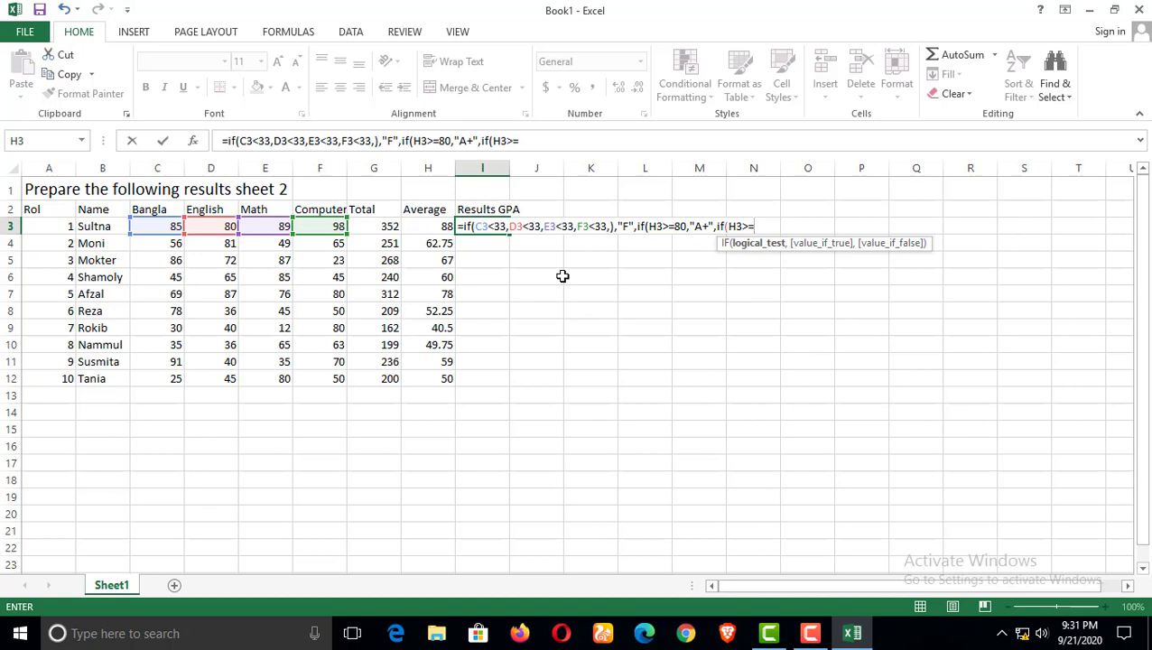
pyautogui.write('70,"')
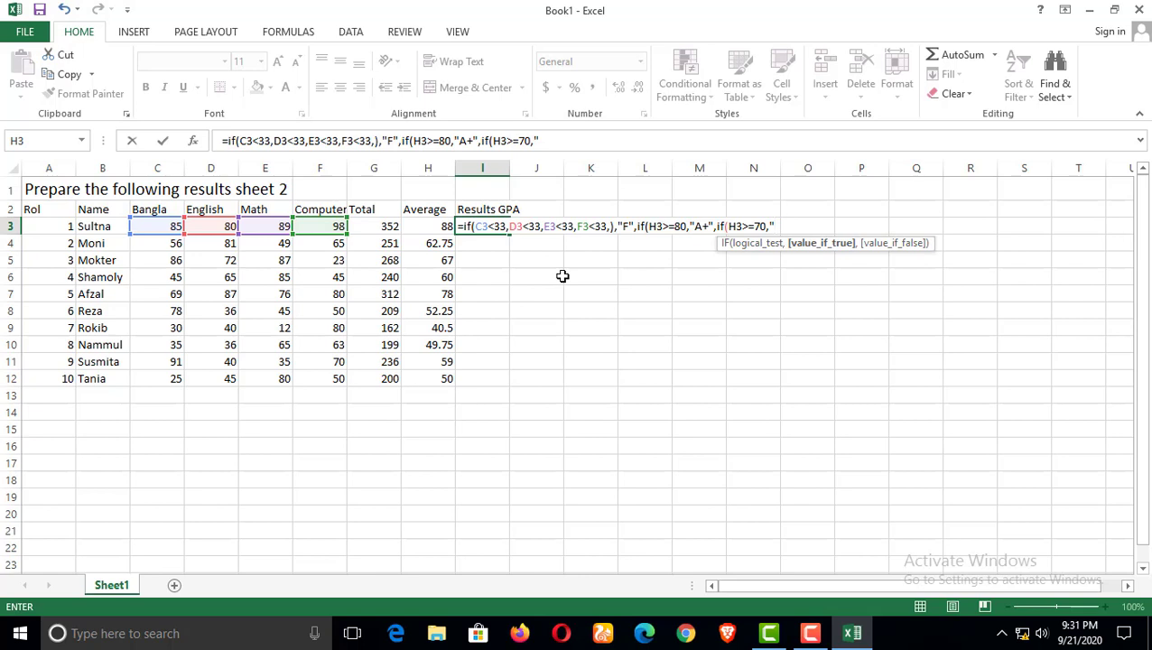
pyautogui.write('A",if')
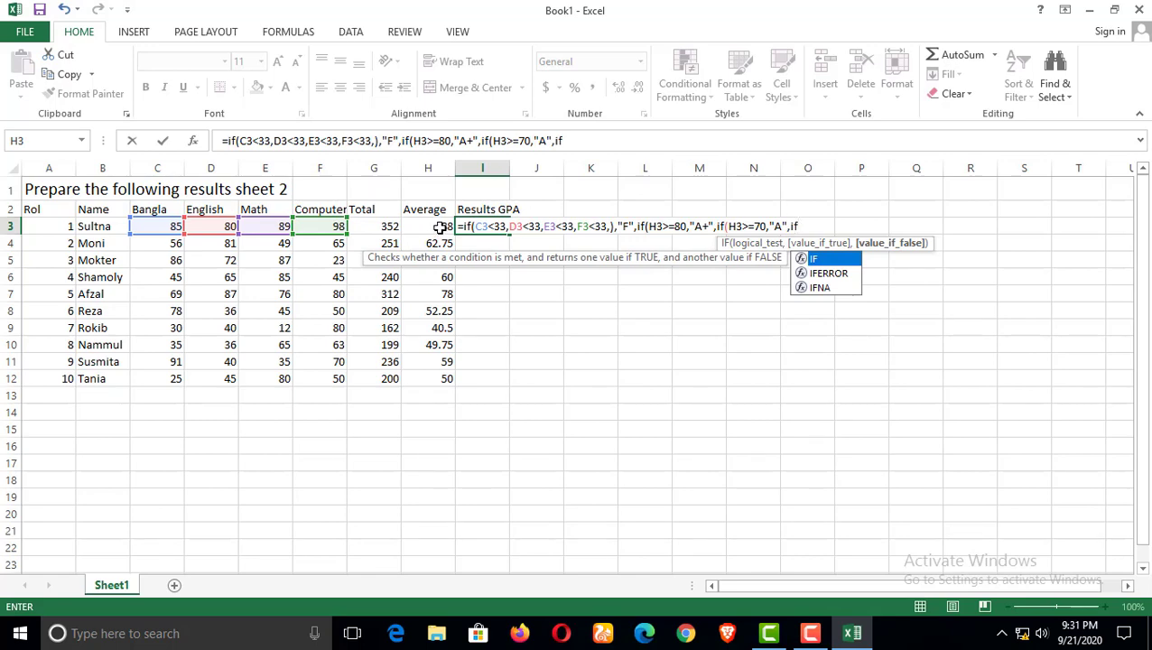
pyautogui.press('Return')
pyautogui.click(587, 356)
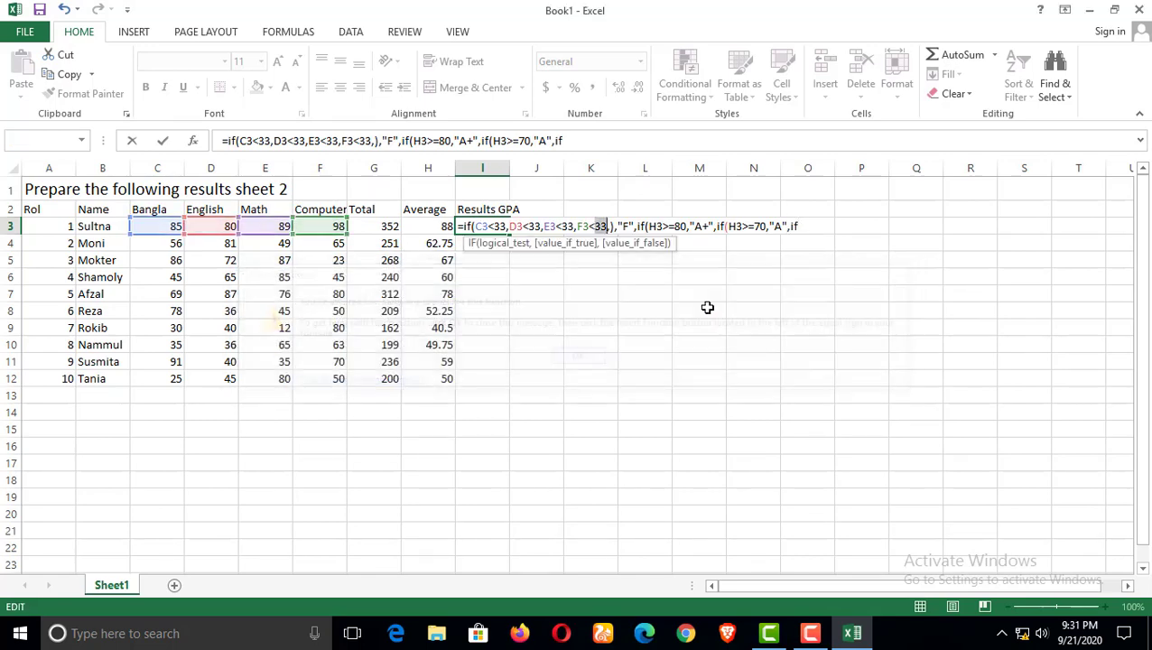
# Step: Continue the nested if in the I3 formula with (H3>=60,"A-", and start the following if
pyautogui.click(803, 229)
pyautogui.write('(')
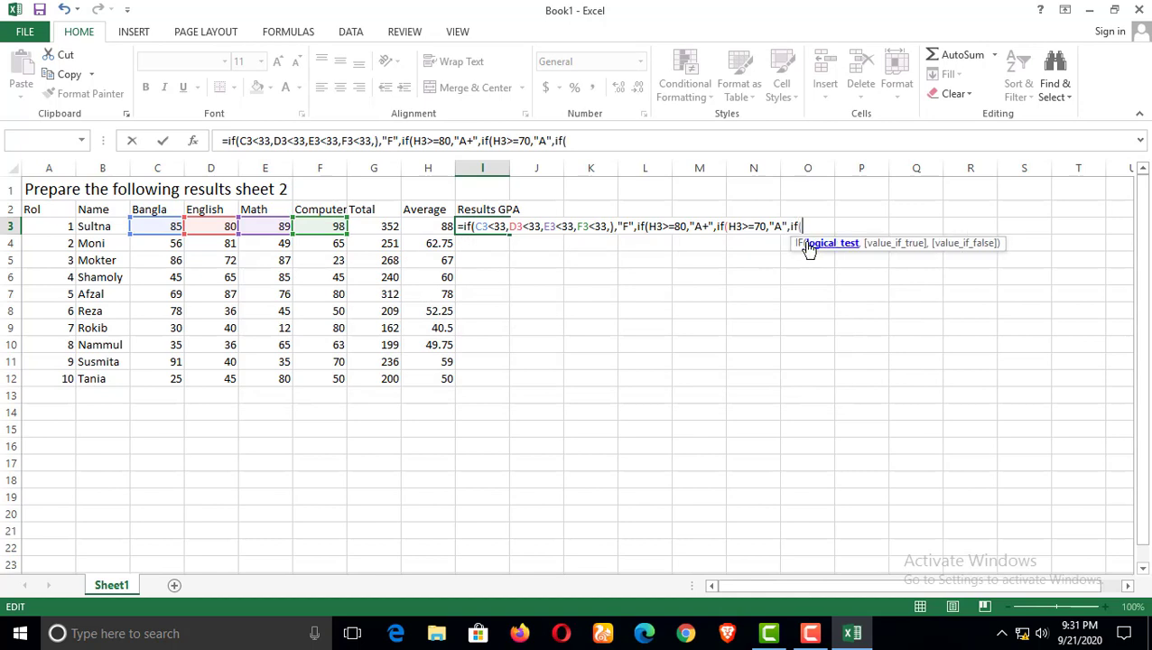
pyautogui.click(437, 225)
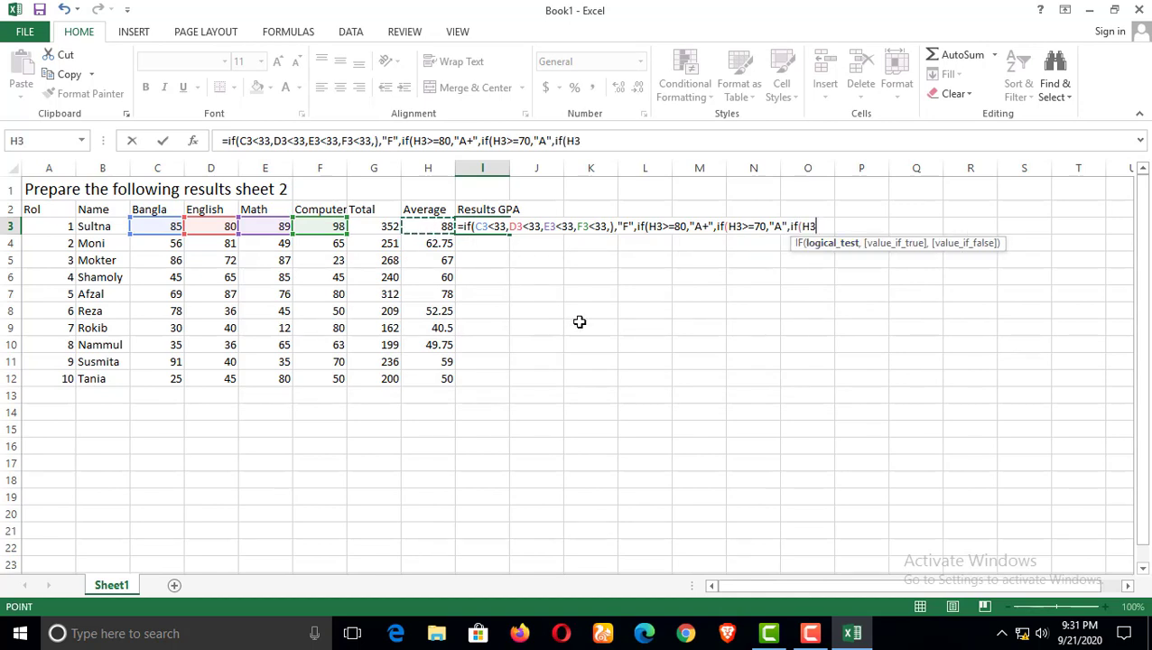
pyautogui.write('>')
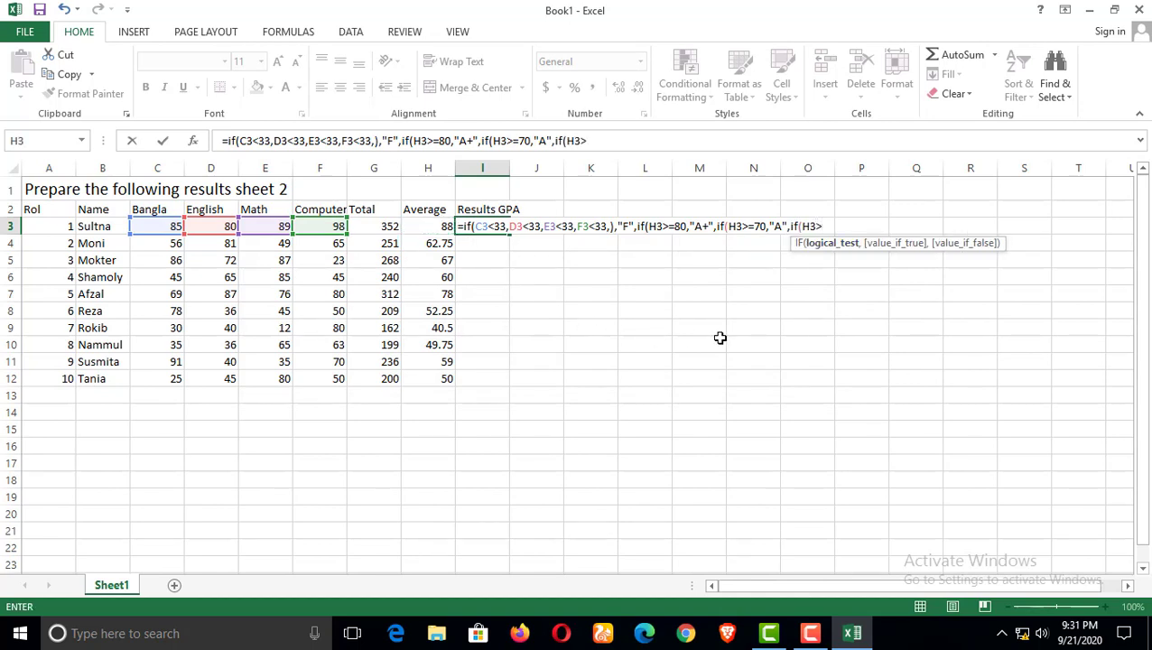
pyautogui.write('=60,')
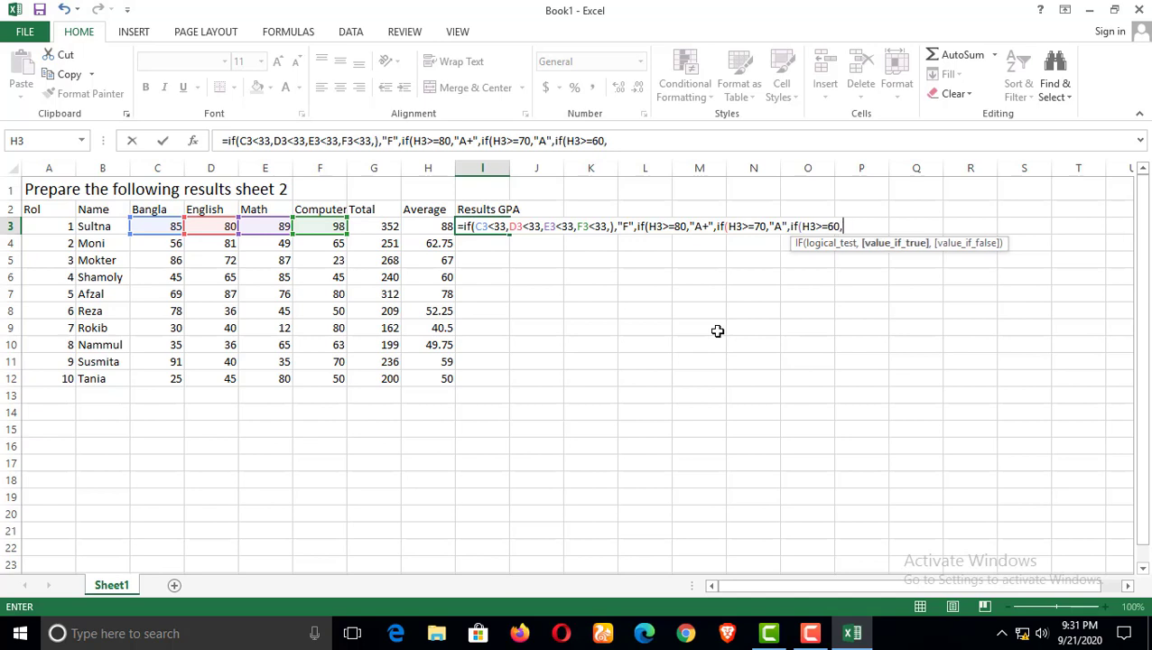
pyautogui.write('"')
pyautogui.write('A-",if')
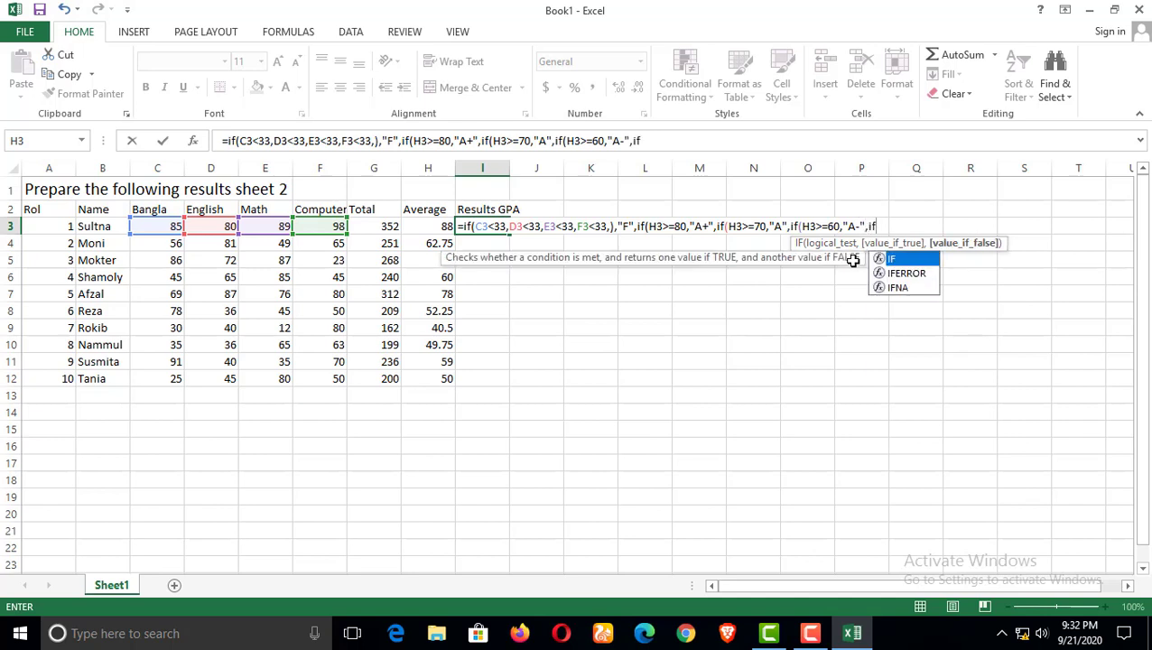
# Step: Continue the I3 formula with the condition (H3>=50,"B", followed by another if
pyautogui.write('(')
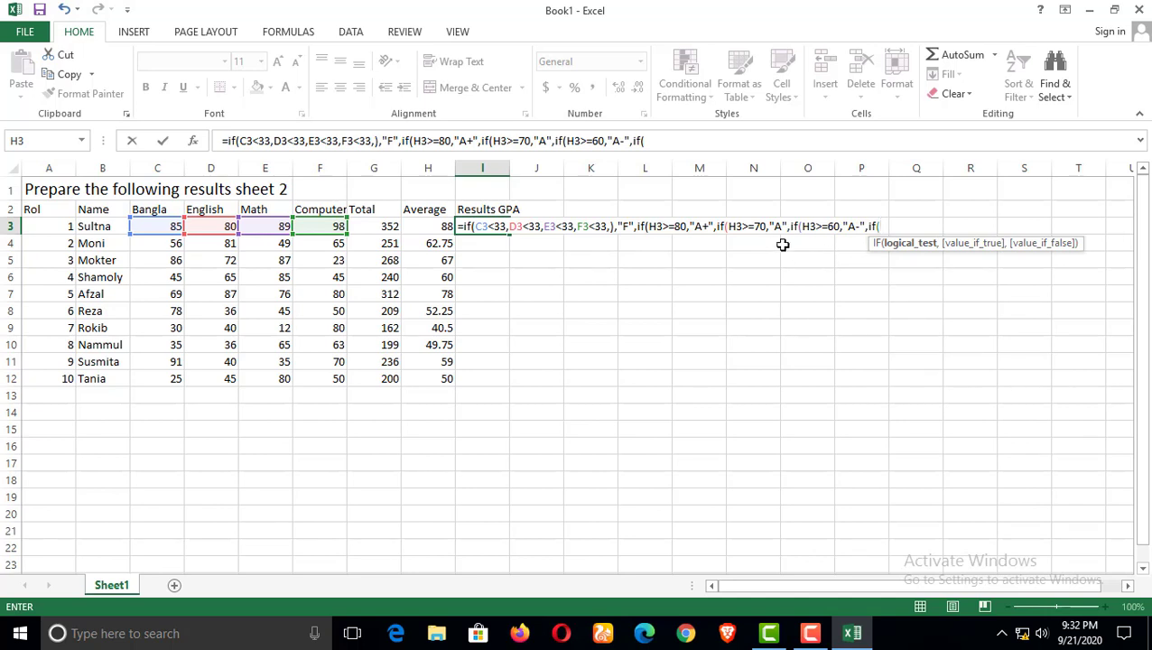
pyautogui.click(436, 227)
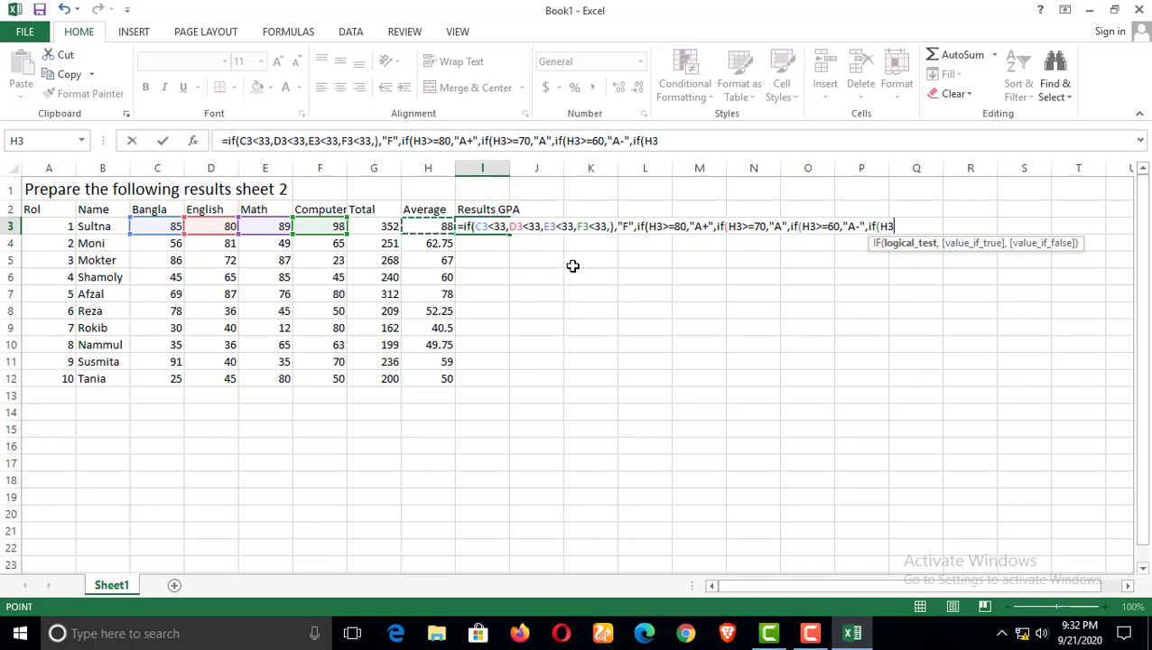
pyautogui.write('>=')
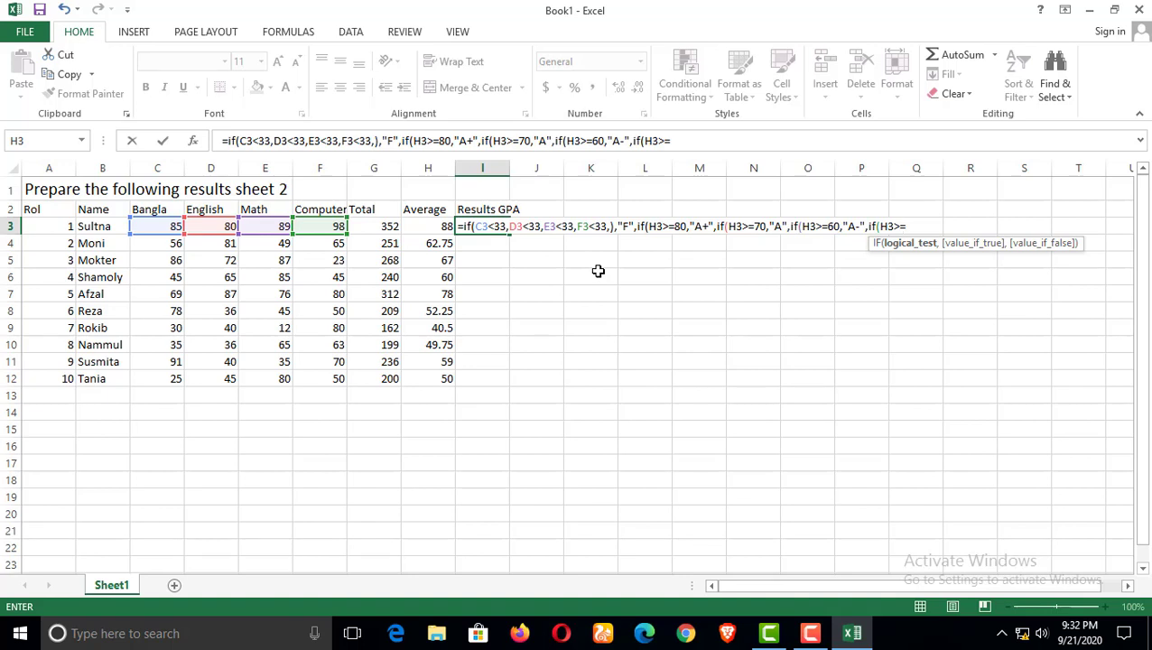
pyautogui.write('50,')
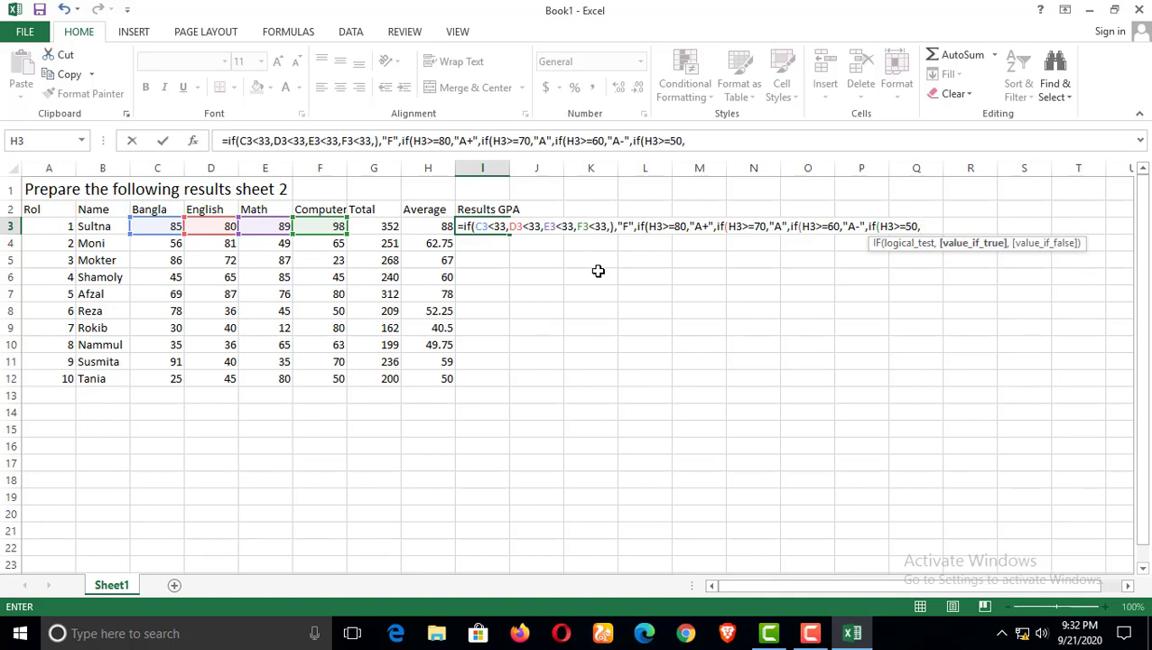
pyautogui.write('"B')
pyautogui.write('",if')
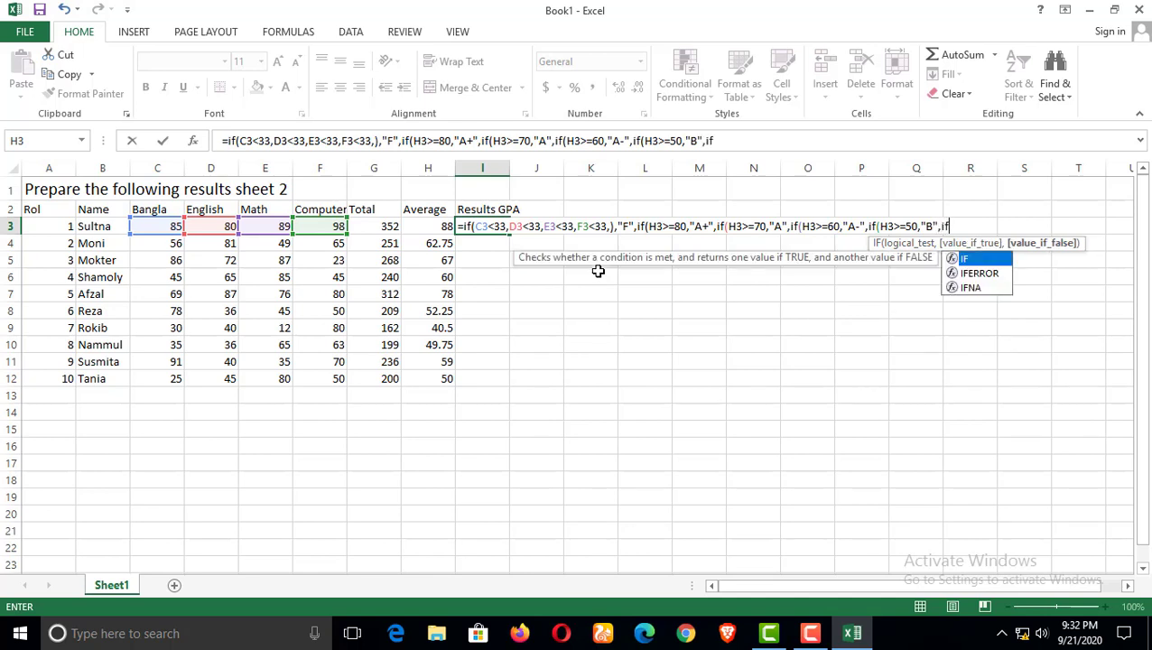
# Step: Continue the I3 formula with the condition (H3>=40,"C", followed by another if
pyautogui.write('(')
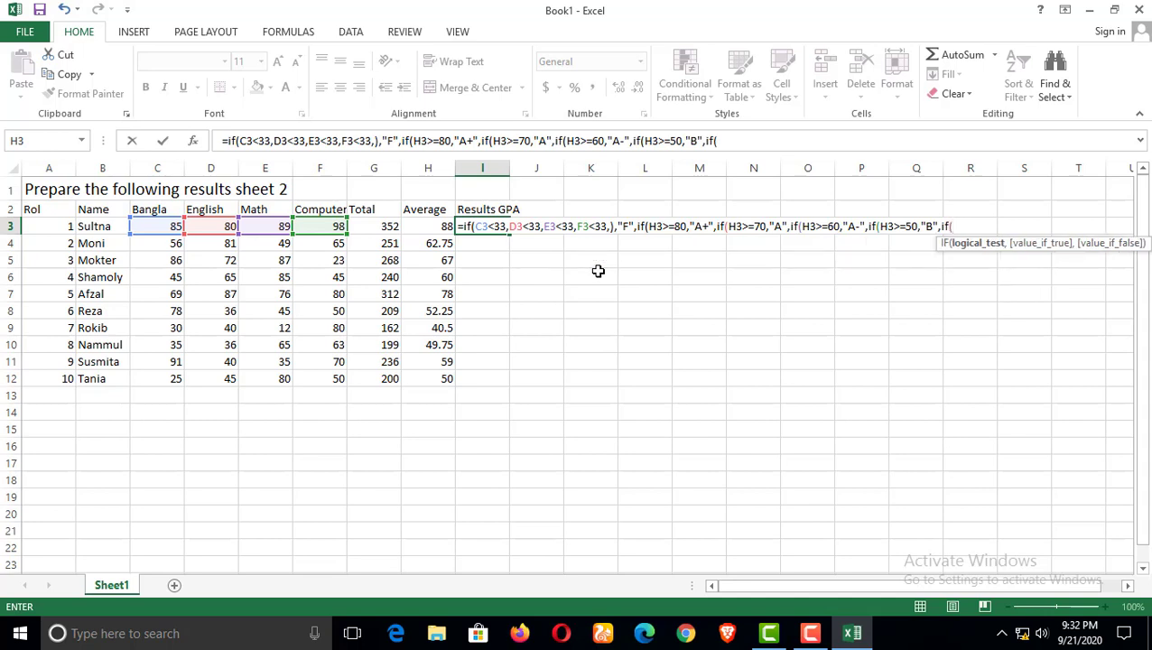
pyautogui.click(445, 229)
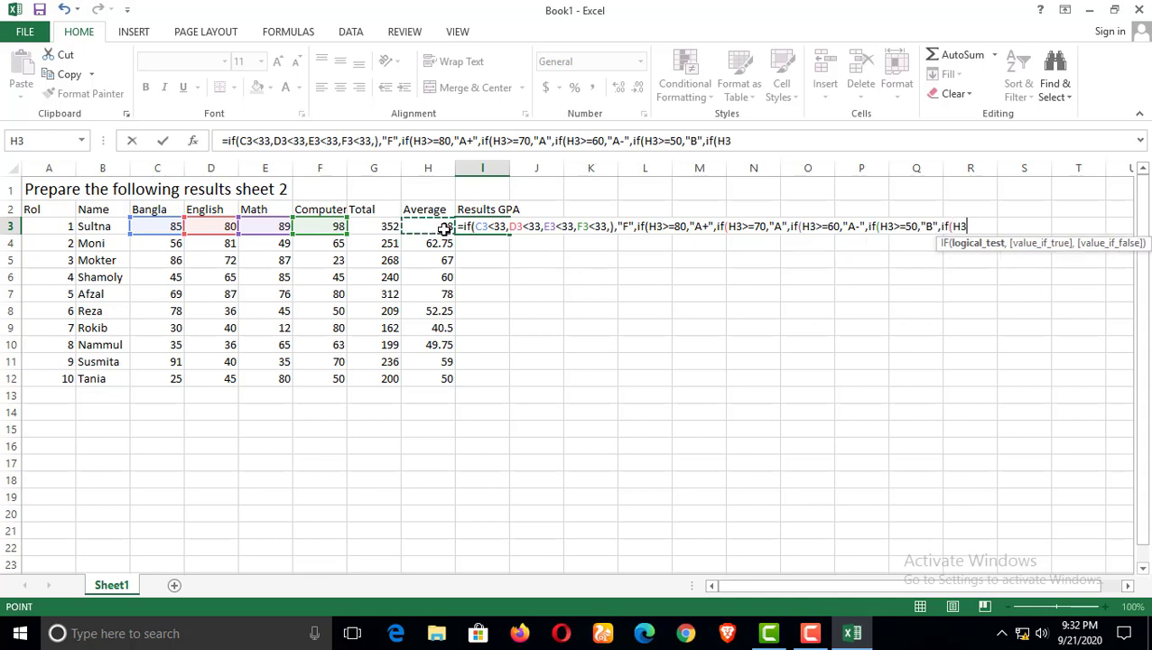
pyautogui.write('>=')
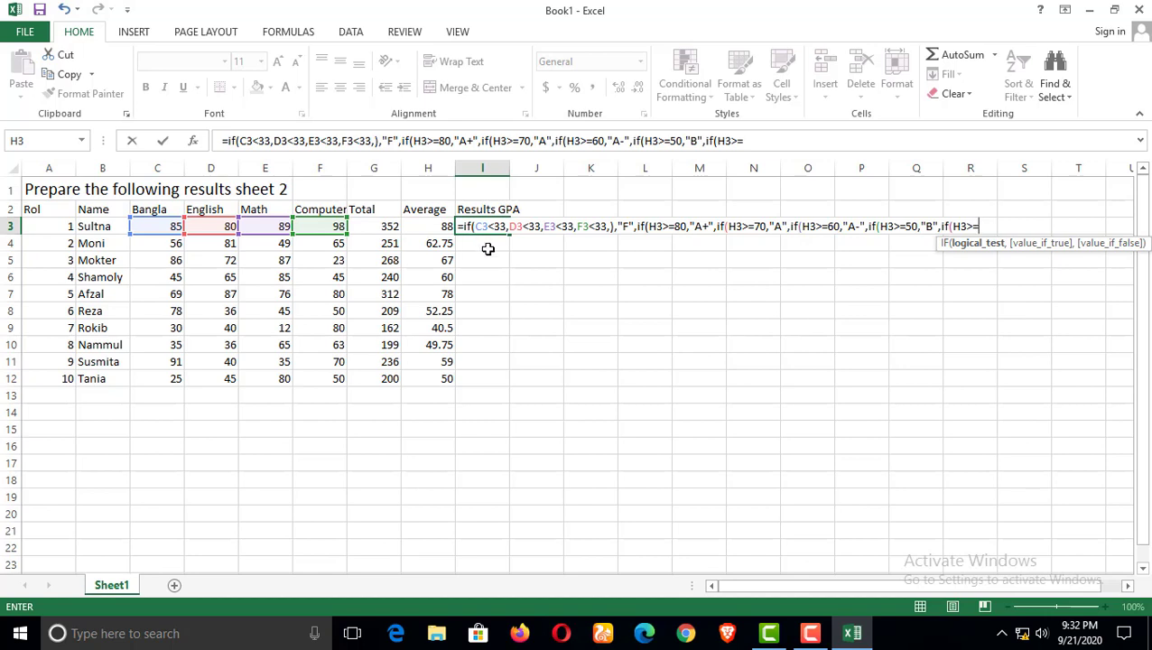
pyautogui.write('40,')
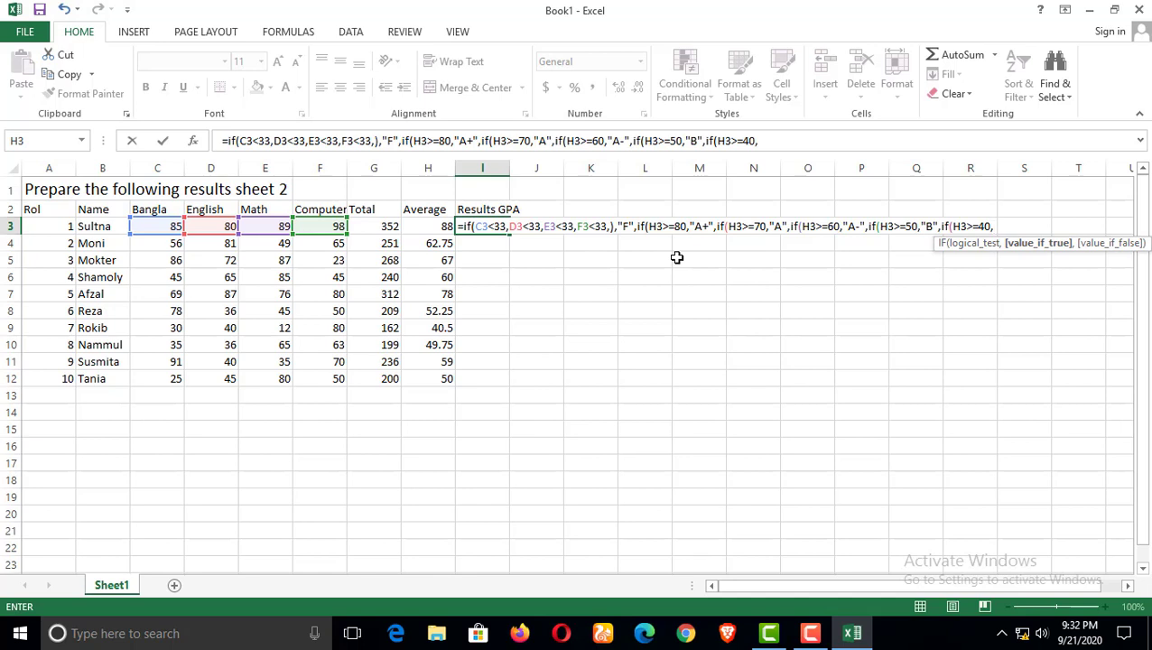
pyautogui.write('"C"')
pyautogui.press('BackSpace')
pyautogui.write('",if')
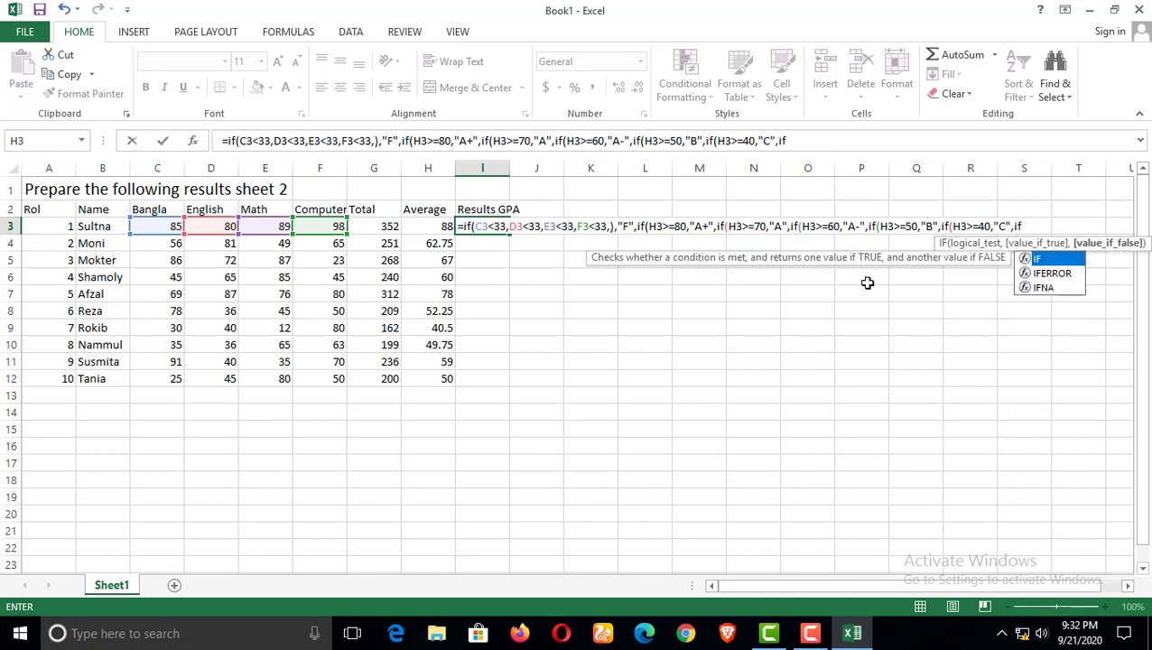
# Step: Continue the I3 formula with the condition (H3>=33,"D", followed by another opened if(
pyautogui.write('(')
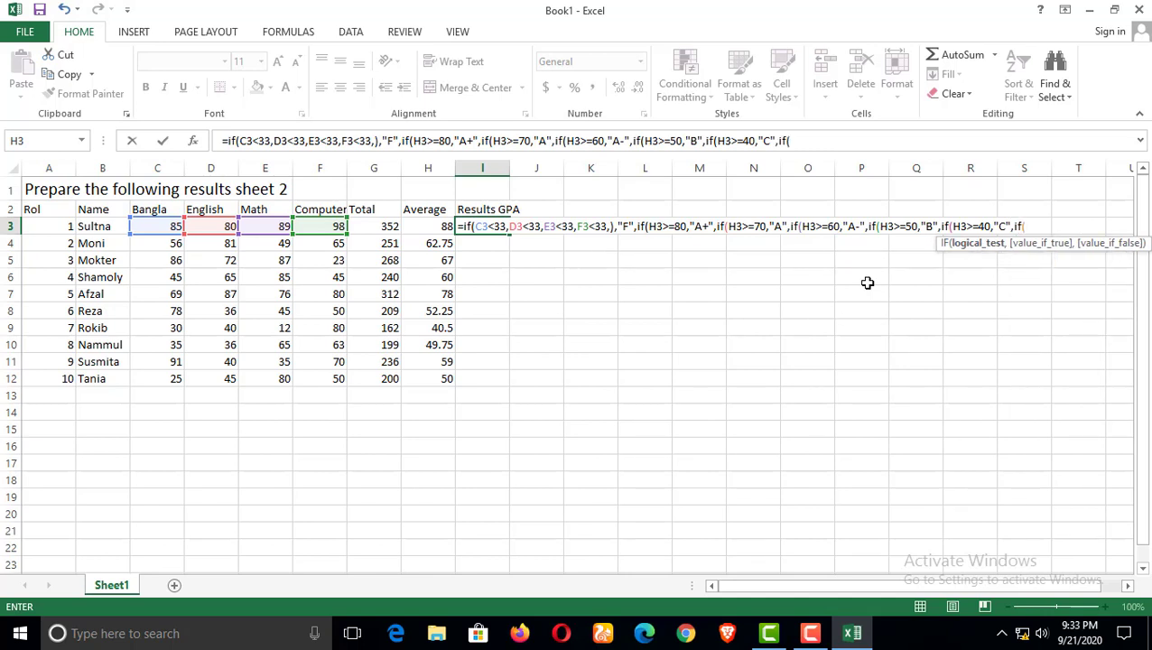
pyautogui.click(438, 229)
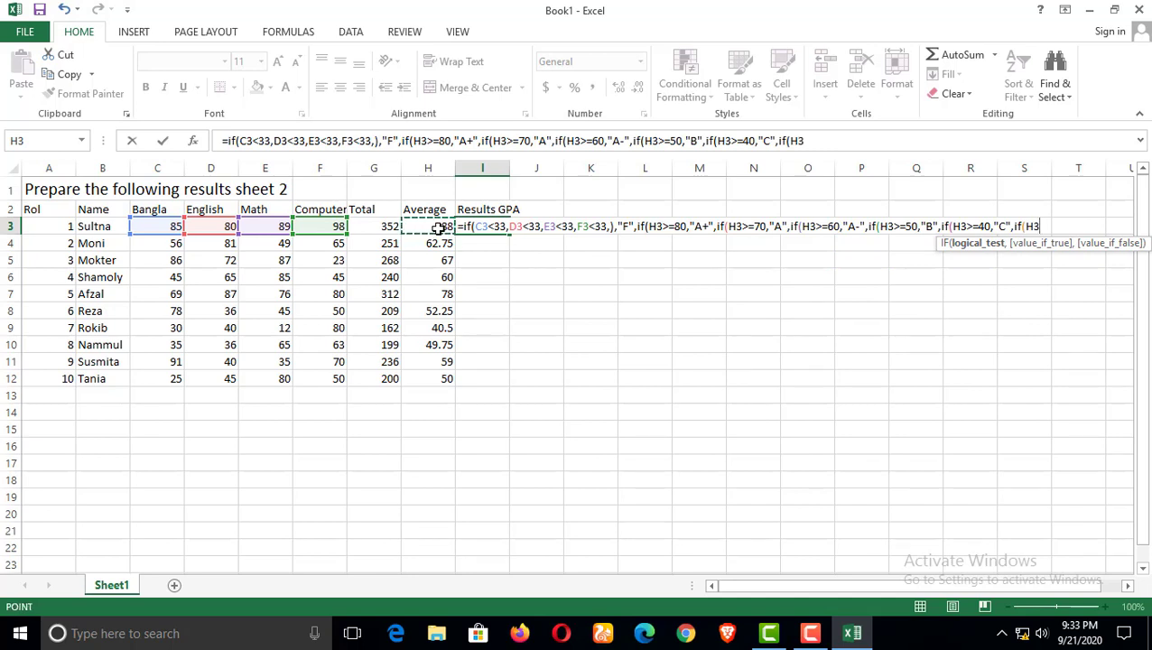
pyautogui.write('>3')
pyautogui.press('BackSpace')
pyautogui.write('+')
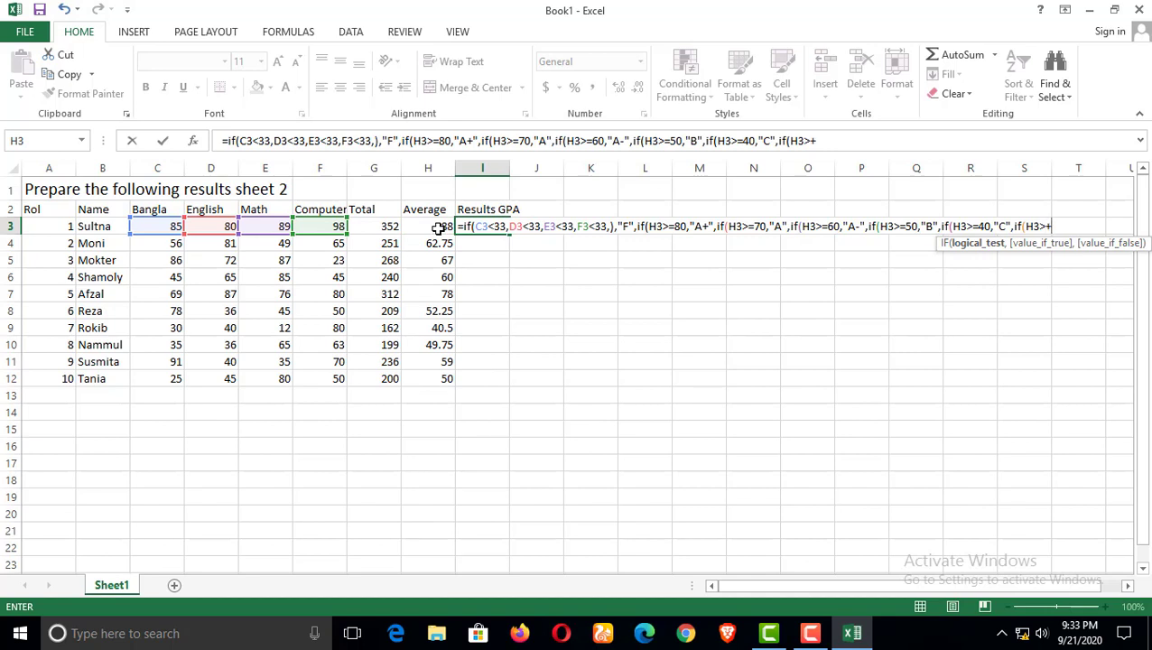
pyautogui.press('BackSpace')
pyautogui.write('=33,')
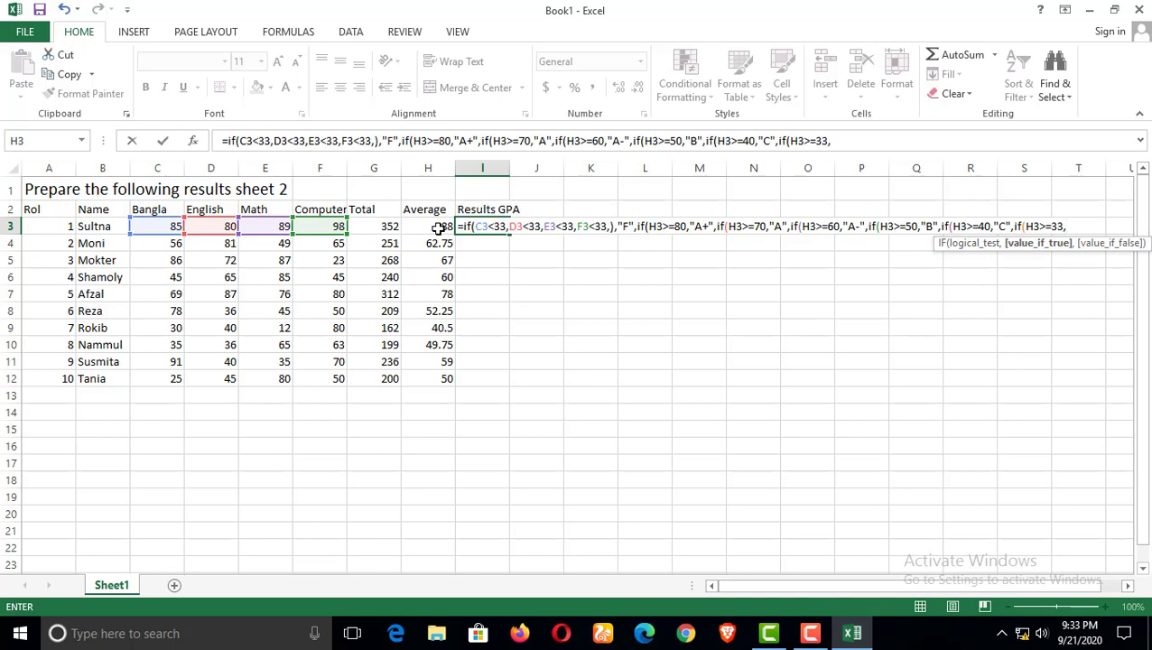
pyautogui.write('"D",')
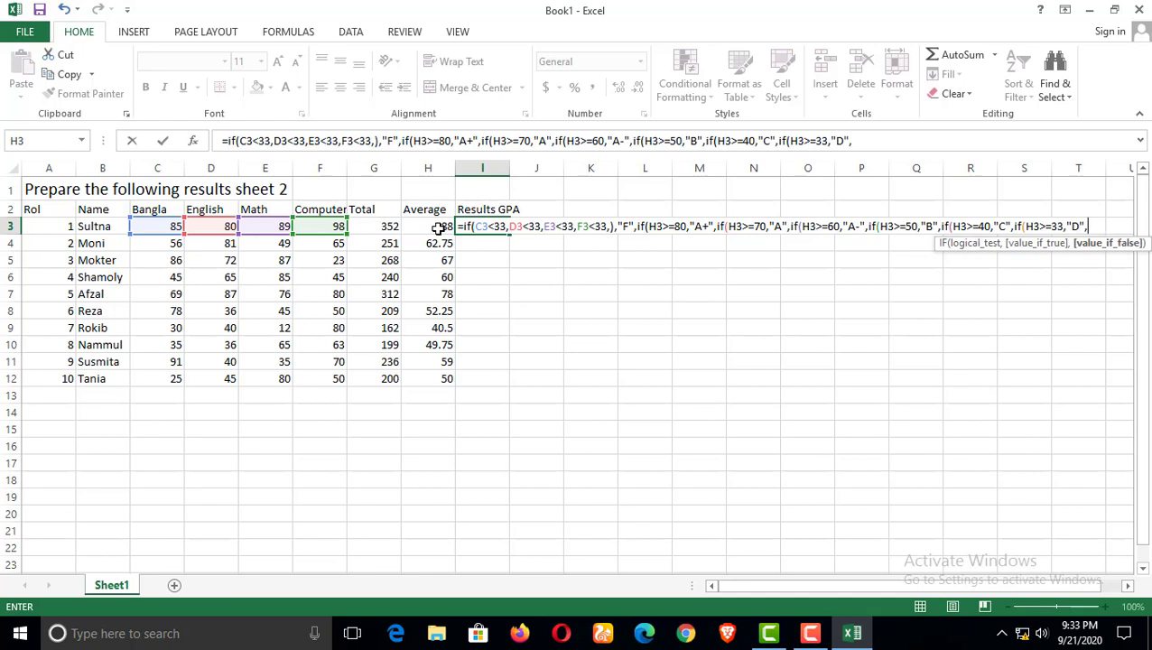
pyautogui.write('if(')
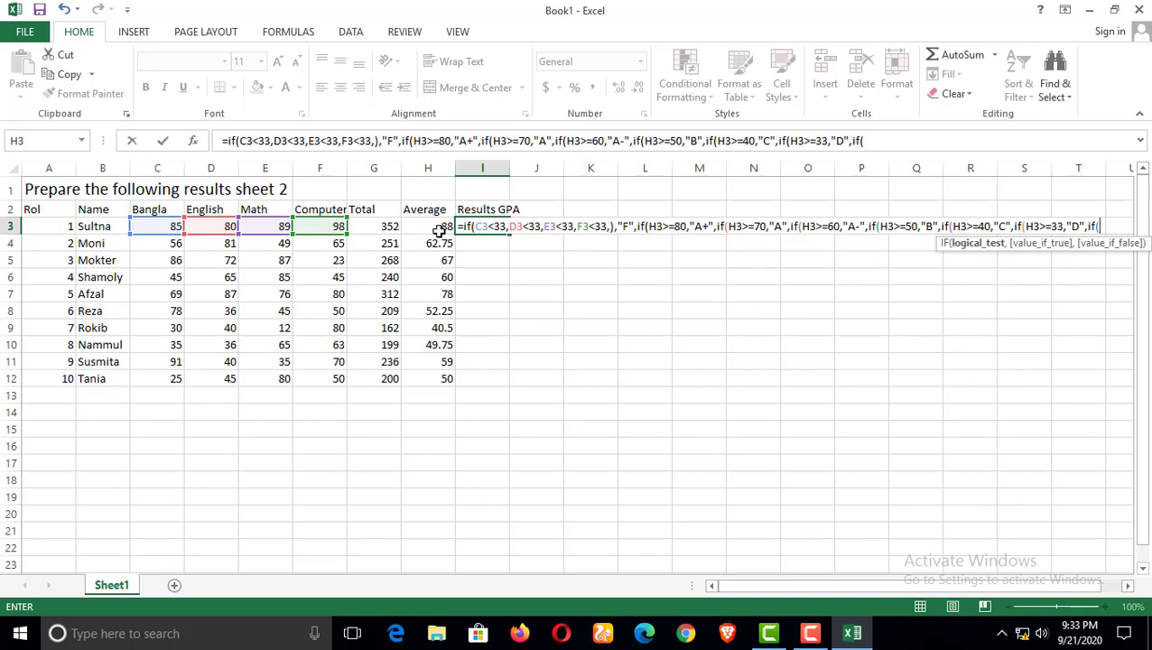
# Step: Complete the last if in the I3 formula with H3<33,"F", add seven closing parentheses, and try to enter the formula
pyautogui.click(439, 228)
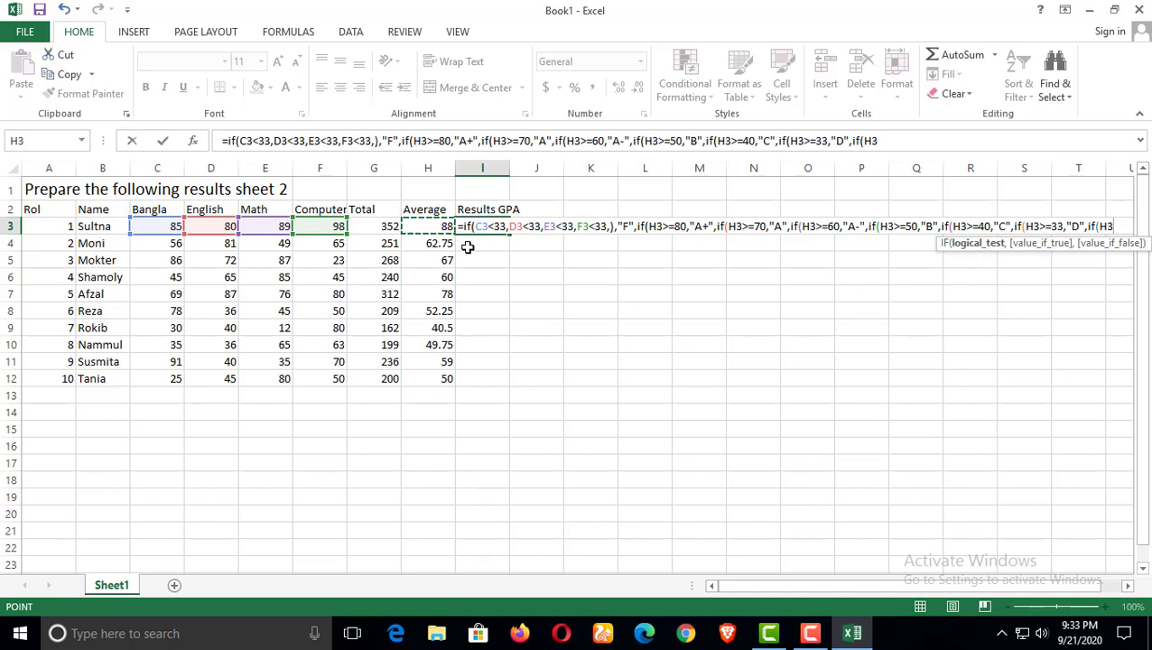
pyautogui.write('<')
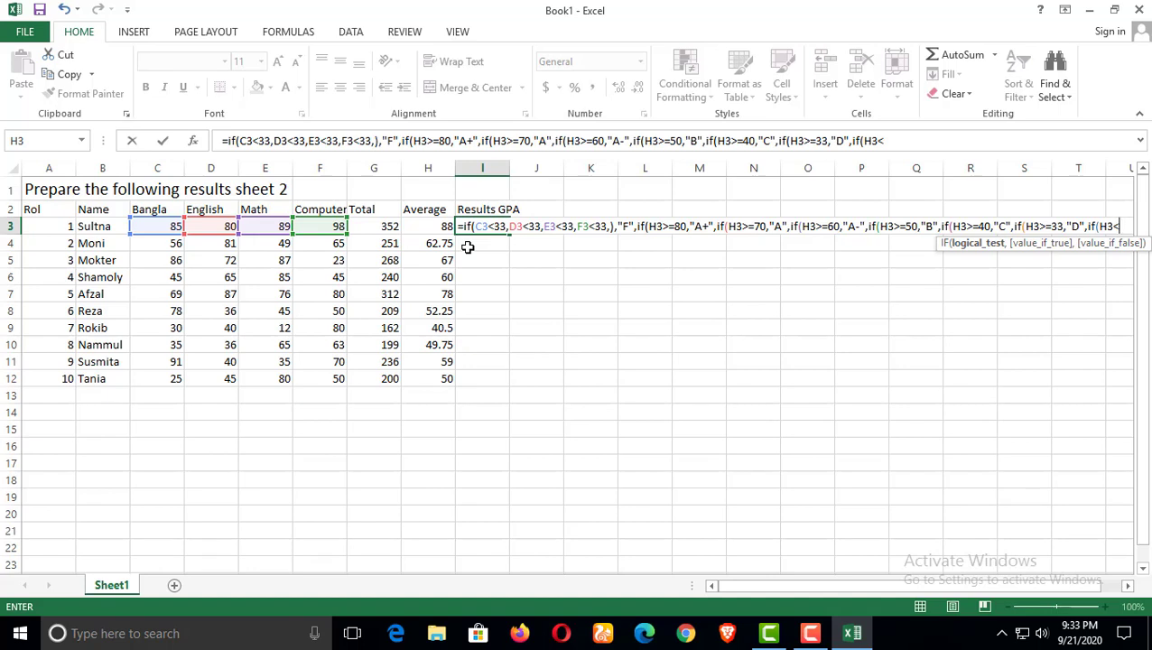
pyautogui.write('33,')
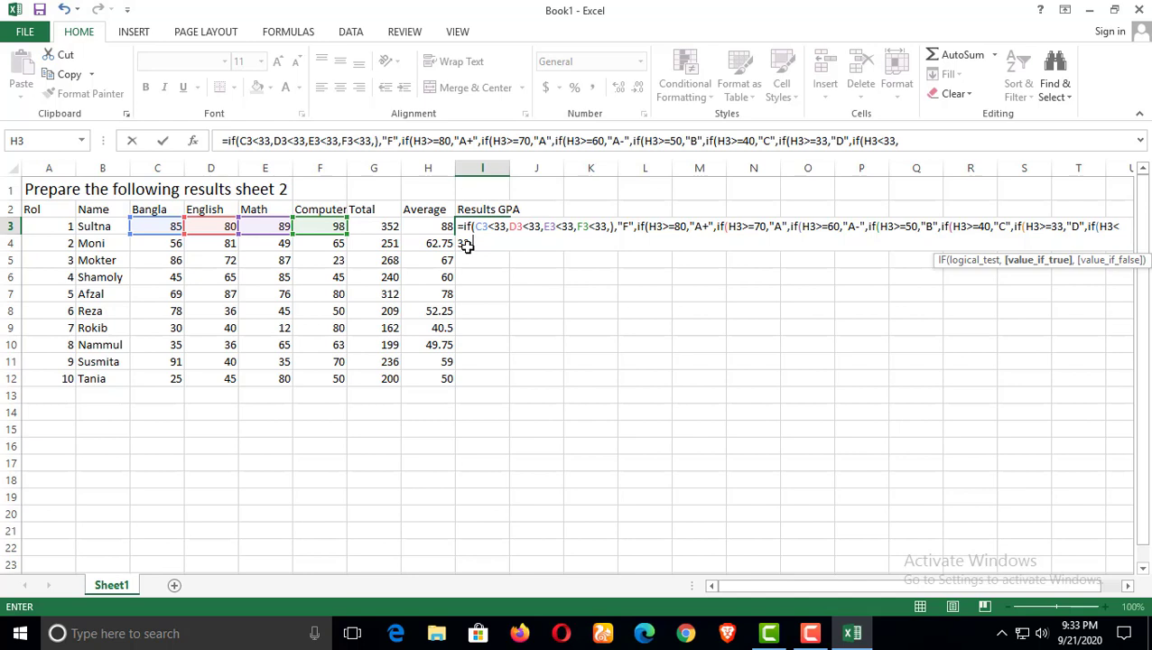
pyautogui.write('"F')
pyautogui.write('"')
pyautogui.write(')))')
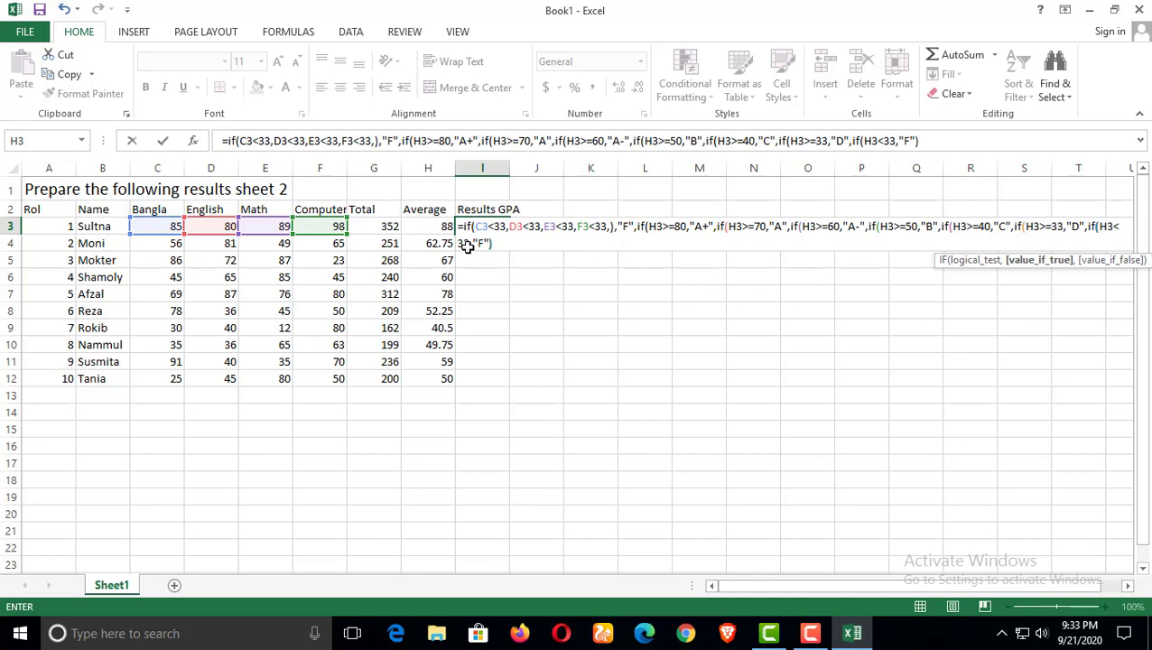
pyautogui.write('))))')
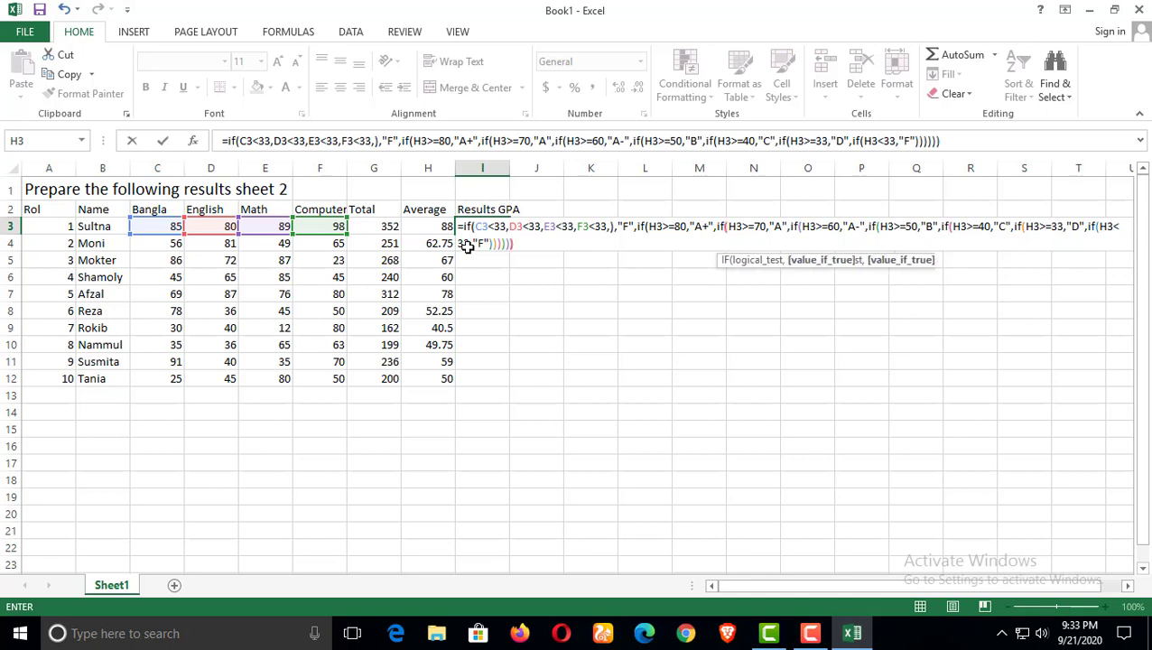
pyautogui.write(')')
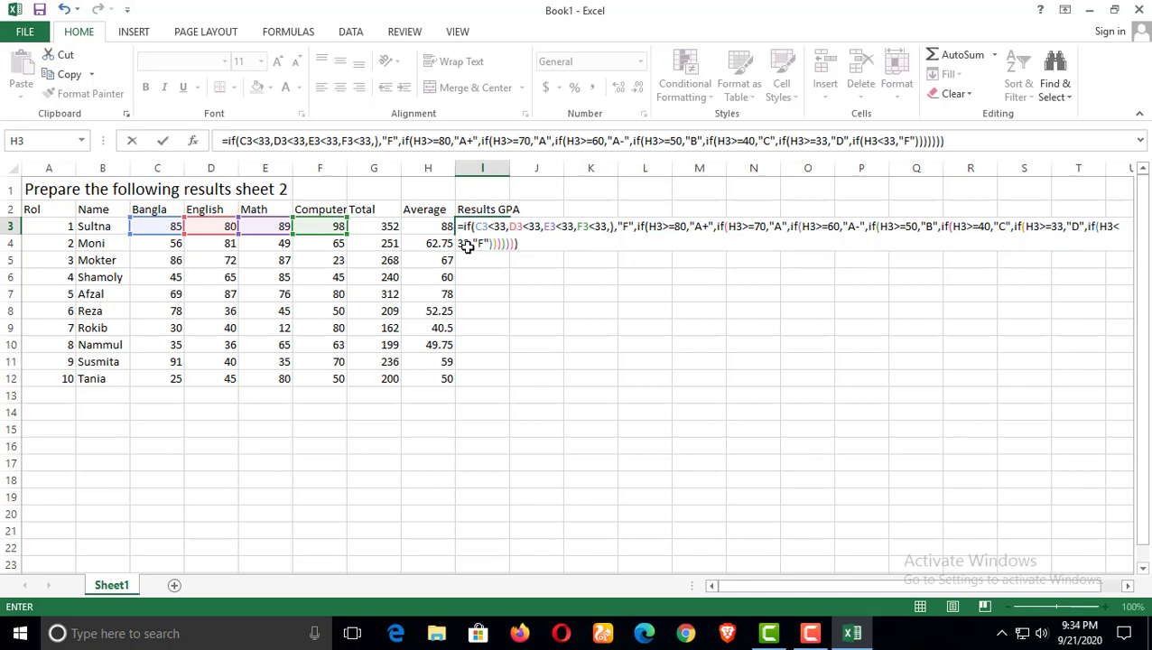
pyautogui.press('Return')
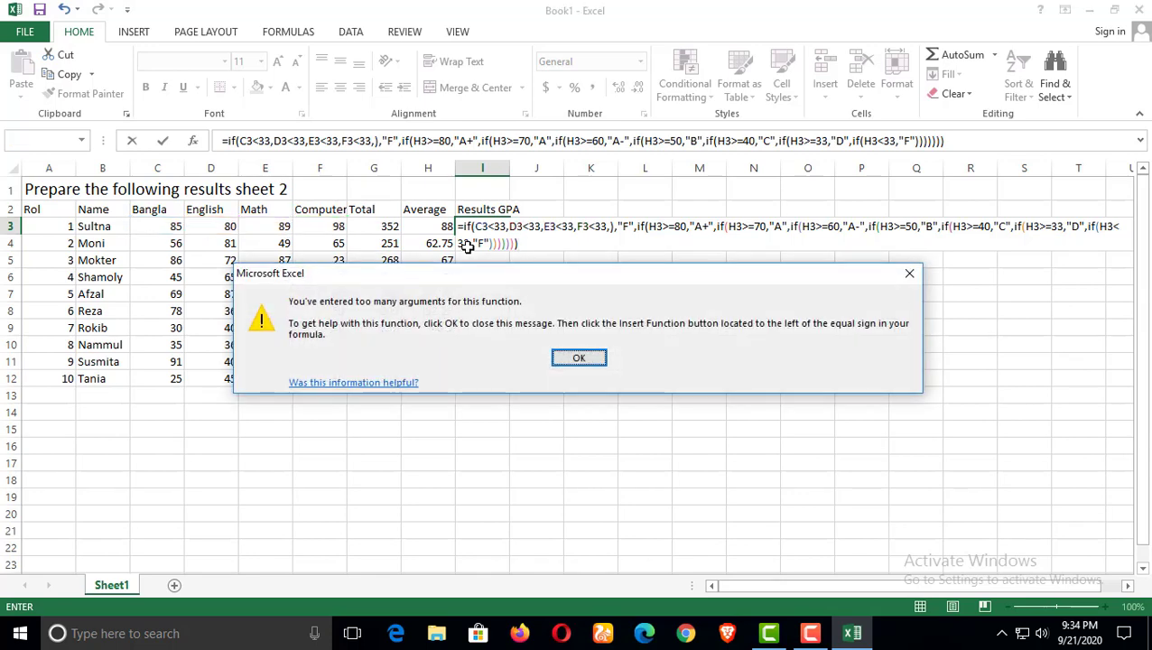
pyautogui.press('Return')
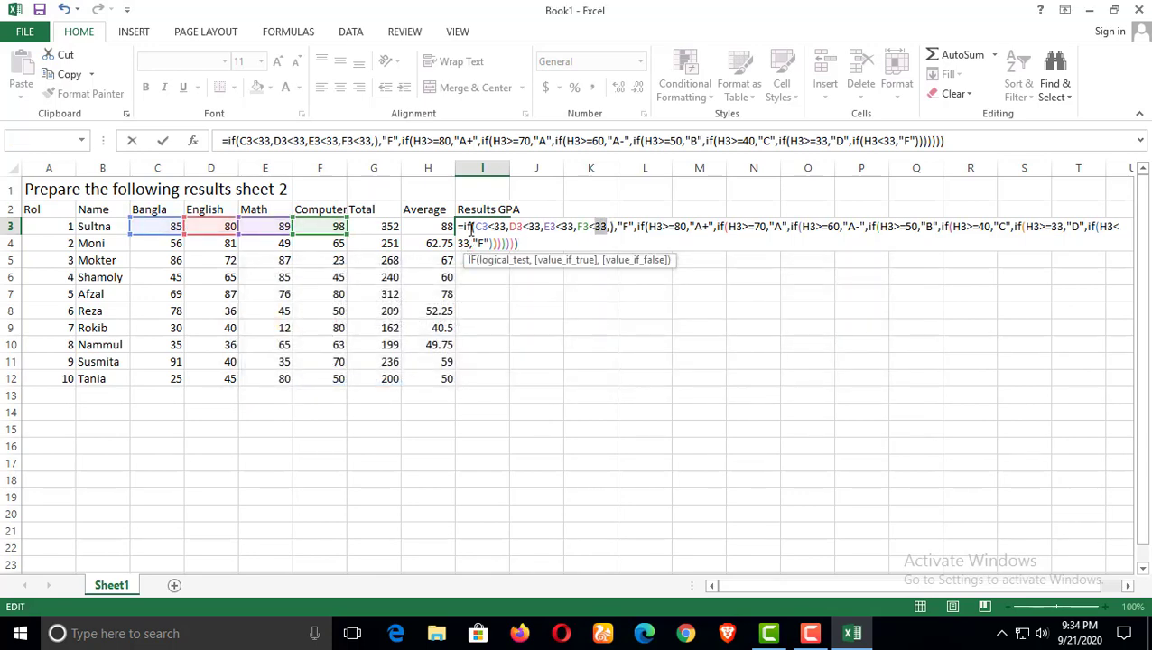
# Step: Wrap the four below-33 mark conditions in the I3 formula in or(, add one more closing parenthesis at the end, and enter it
pyautogui.click(478, 229)
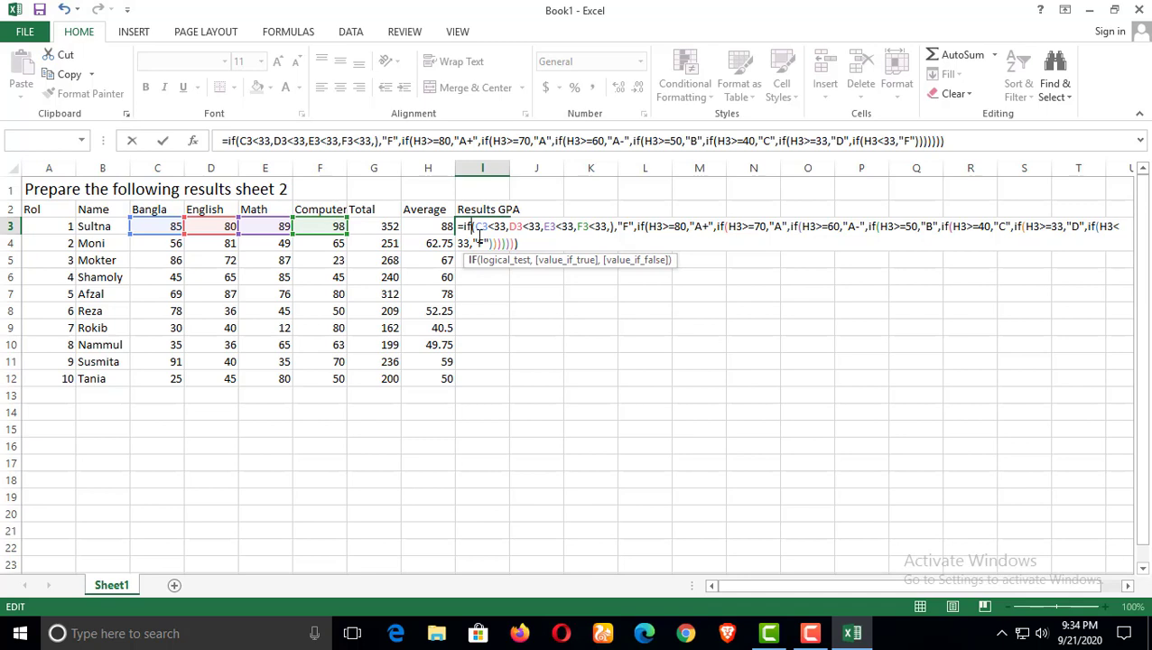
pyautogui.write('of')
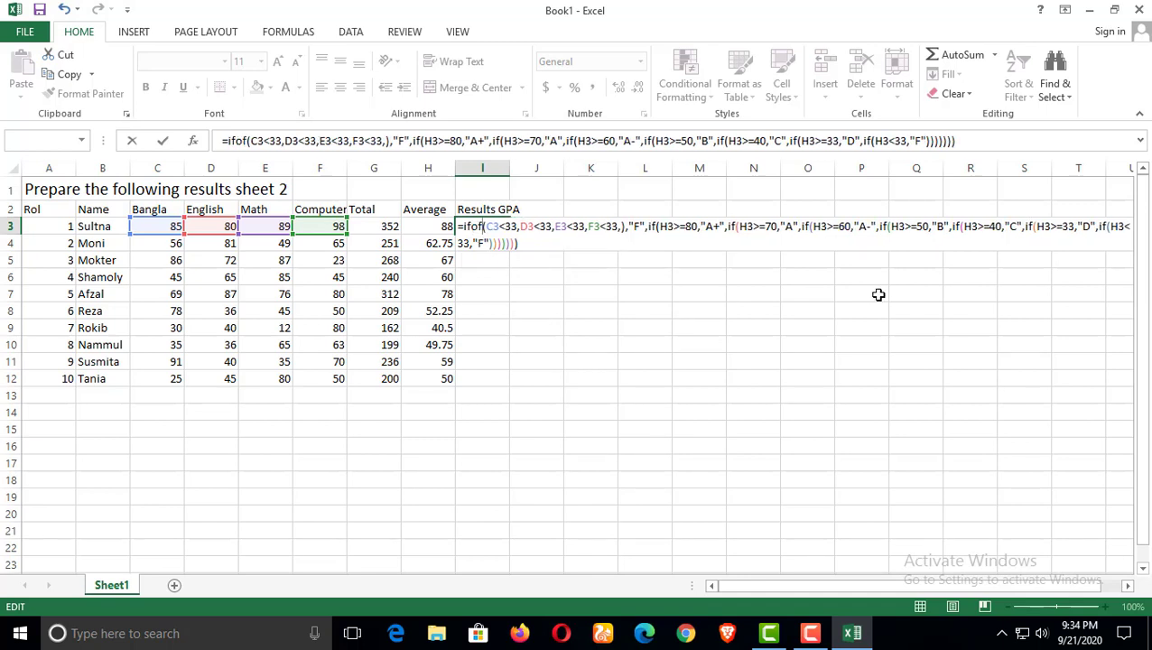
pyautogui.press('BackSpace')
pyautogui.write('r(')
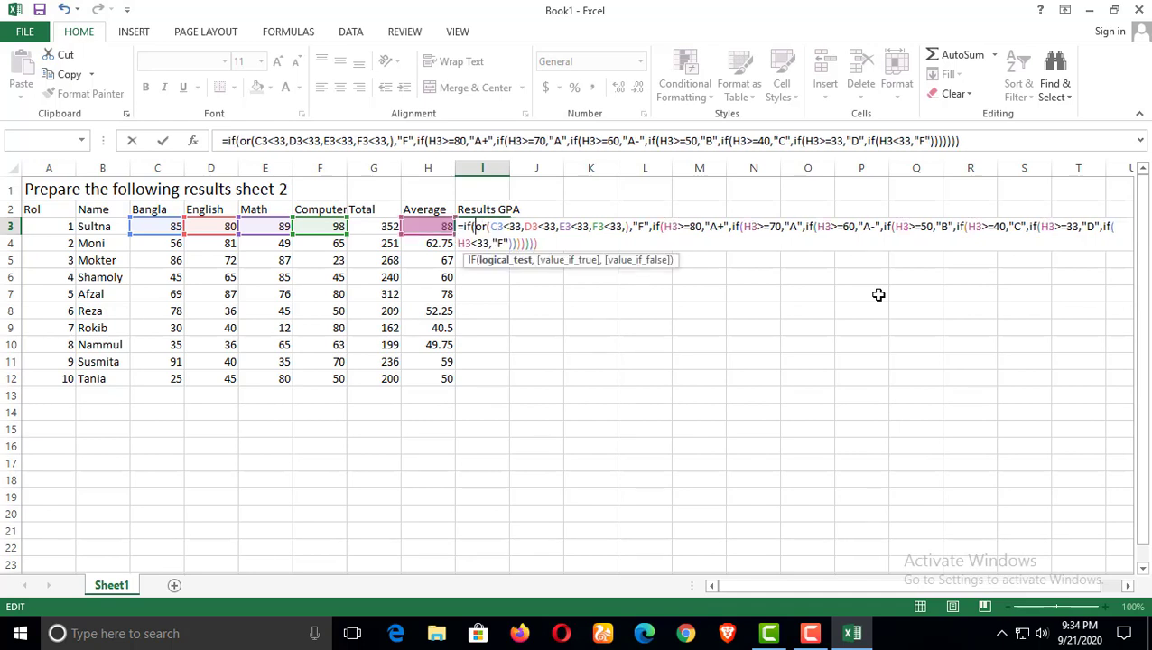
pyautogui.click(557, 247)
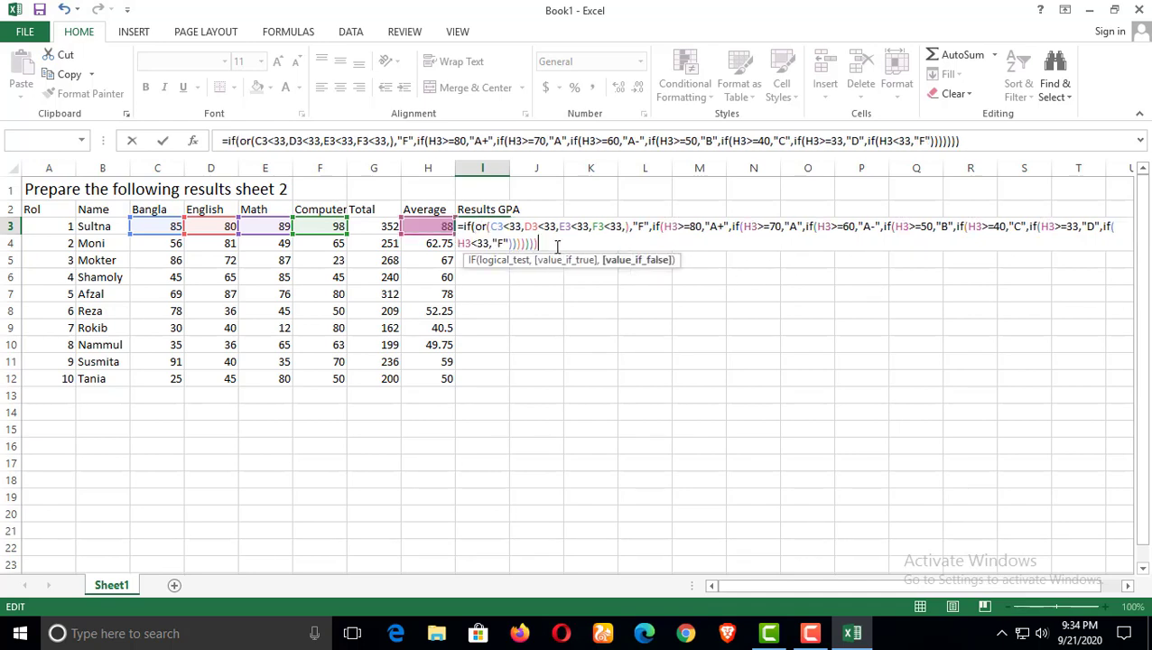
pyautogui.write(')')
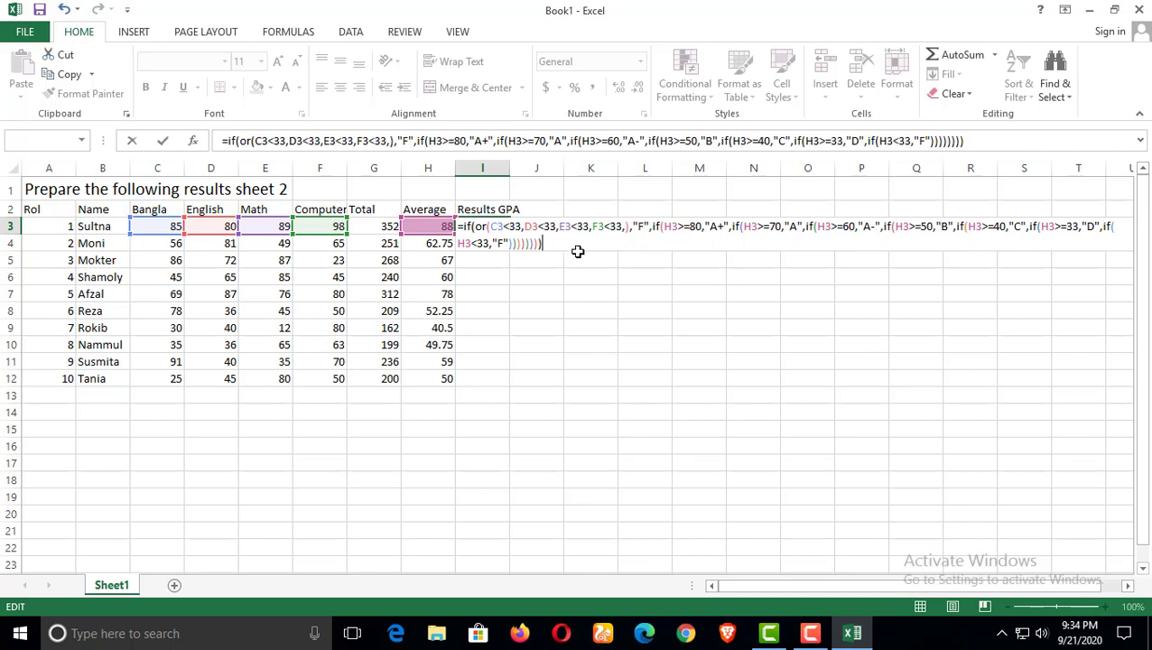
pyautogui.press('Return')
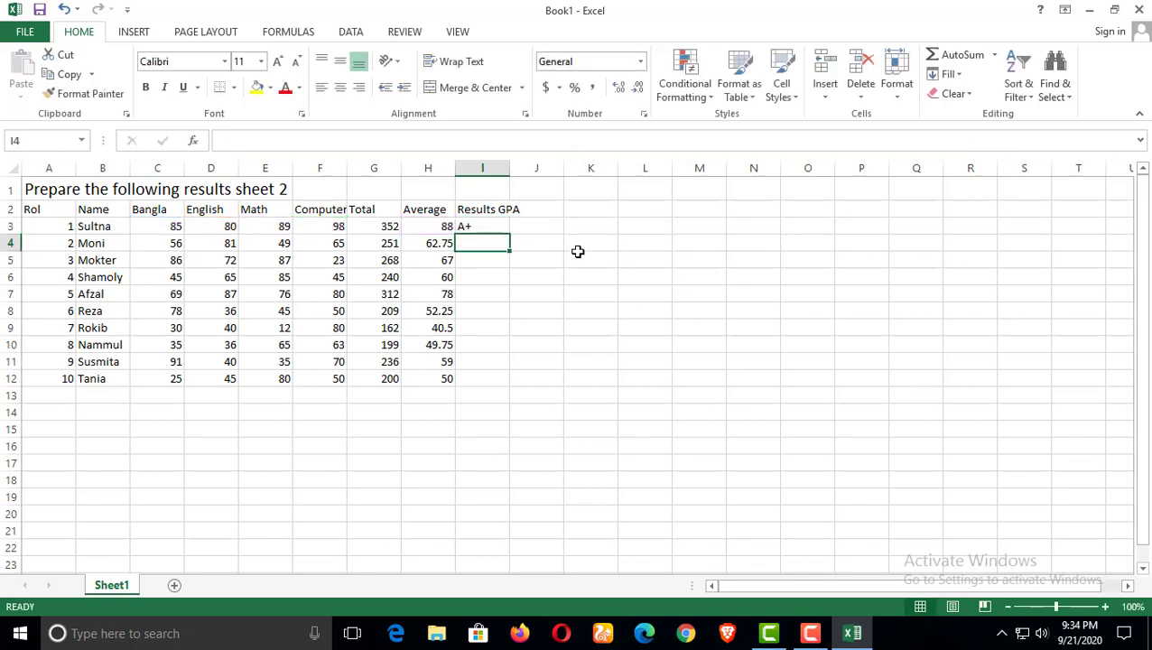
# Step: Fill the grade formula from I3 down through I12 for the remaining students
pyautogui.click(464, 227)
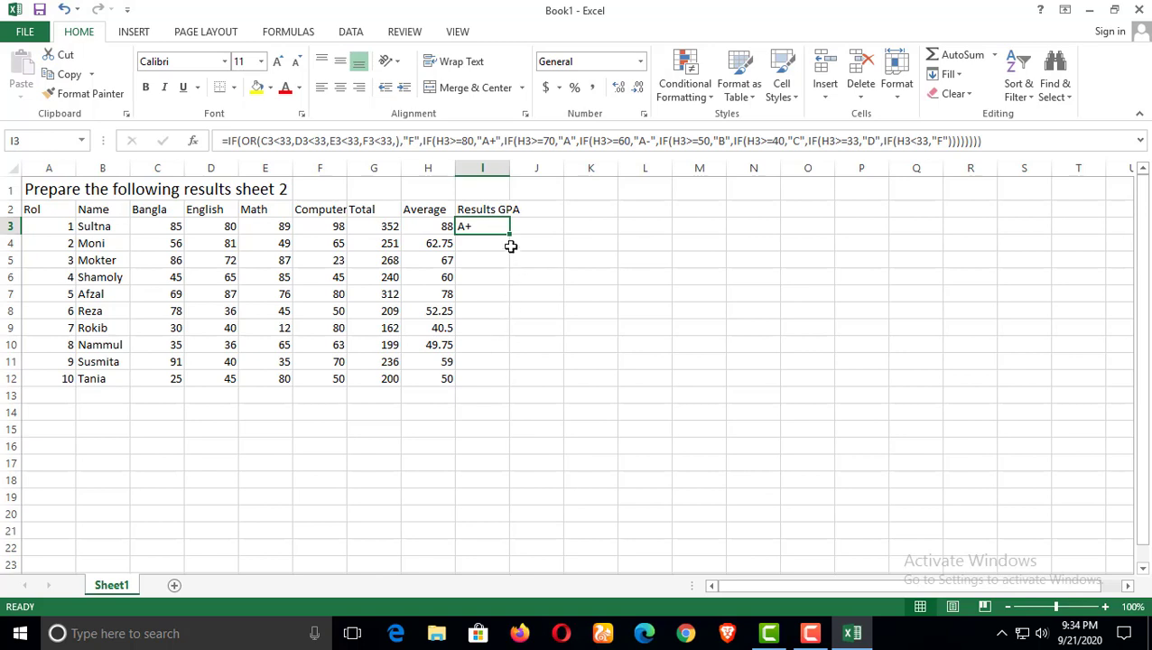
pyautogui.moveTo(511, 237); pyautogui.dragTo(516, 388)
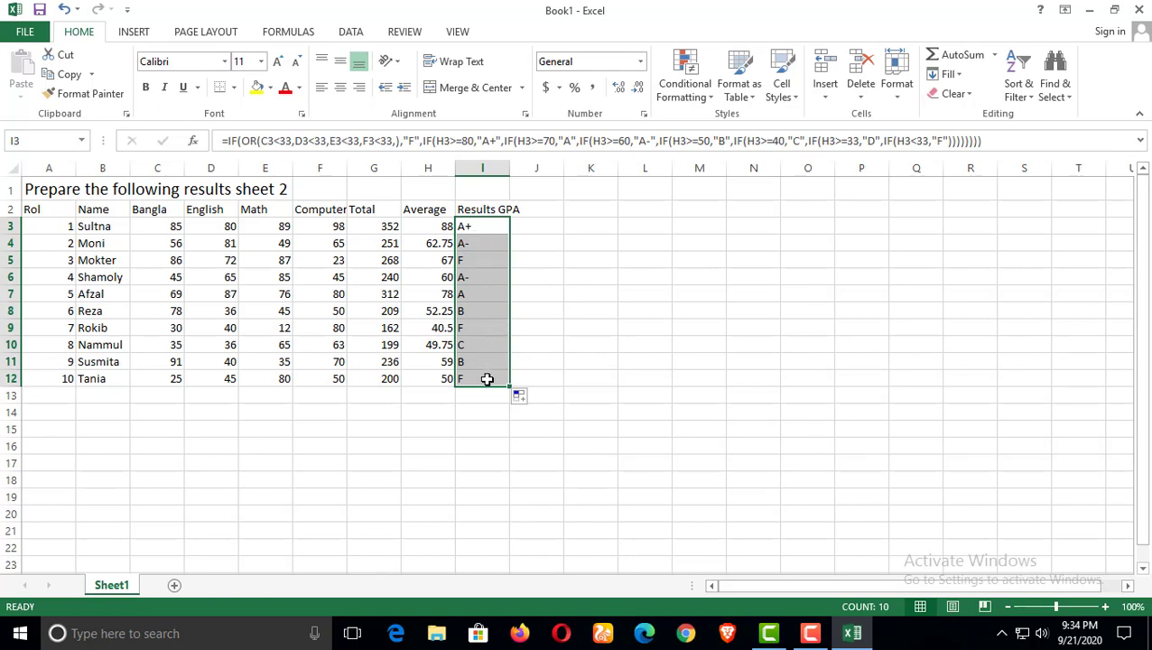
pyautogui.click(467, 379)
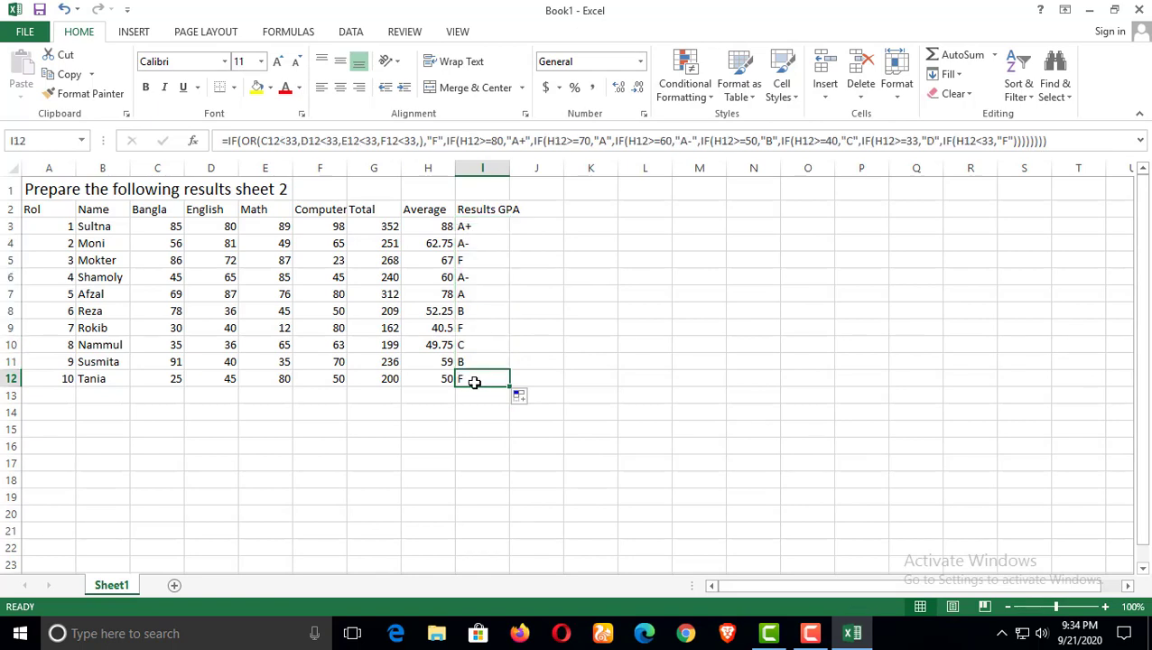
# Step: Set the Bangla mark of roll 10 in C12 to 33 and check that student's grade
pyautogui.click(174, 382)
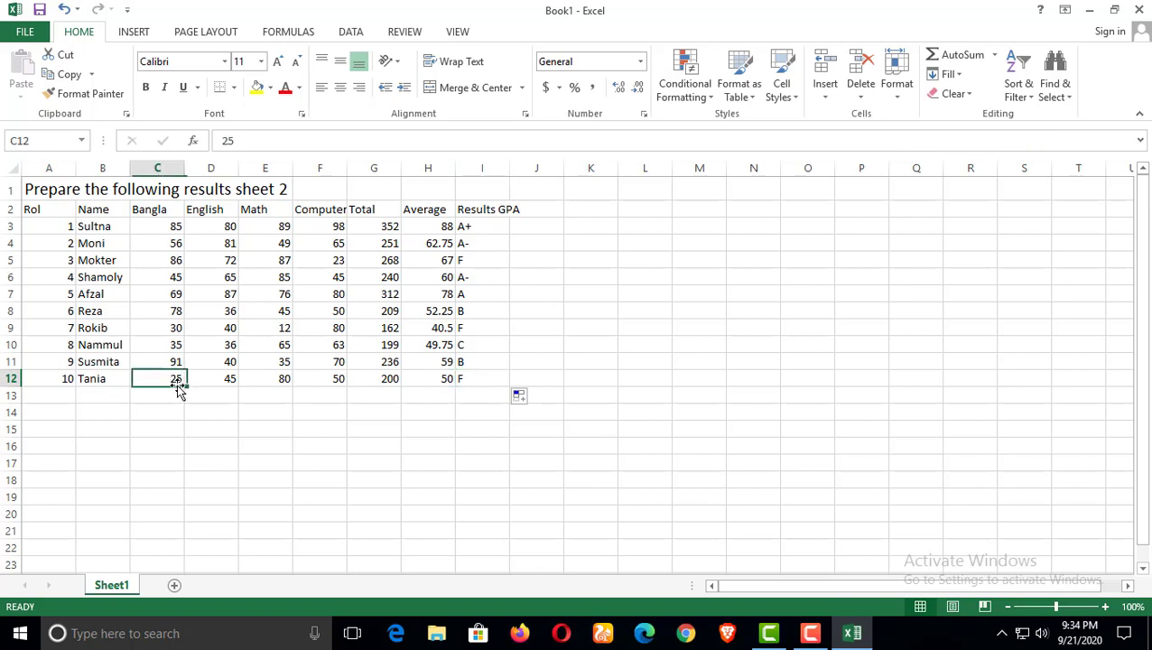
pyautogui.write('33')
pyautogui.click(368, 414)
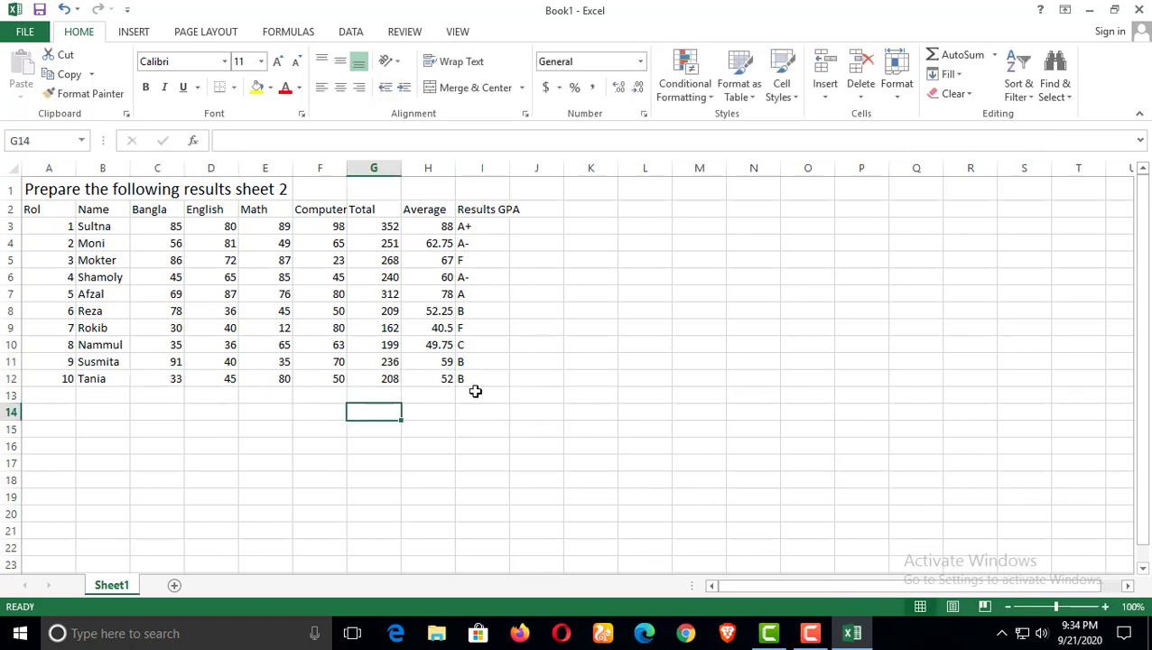
pyautogui.click(468, 379)
pyautogui.click(157, 382)
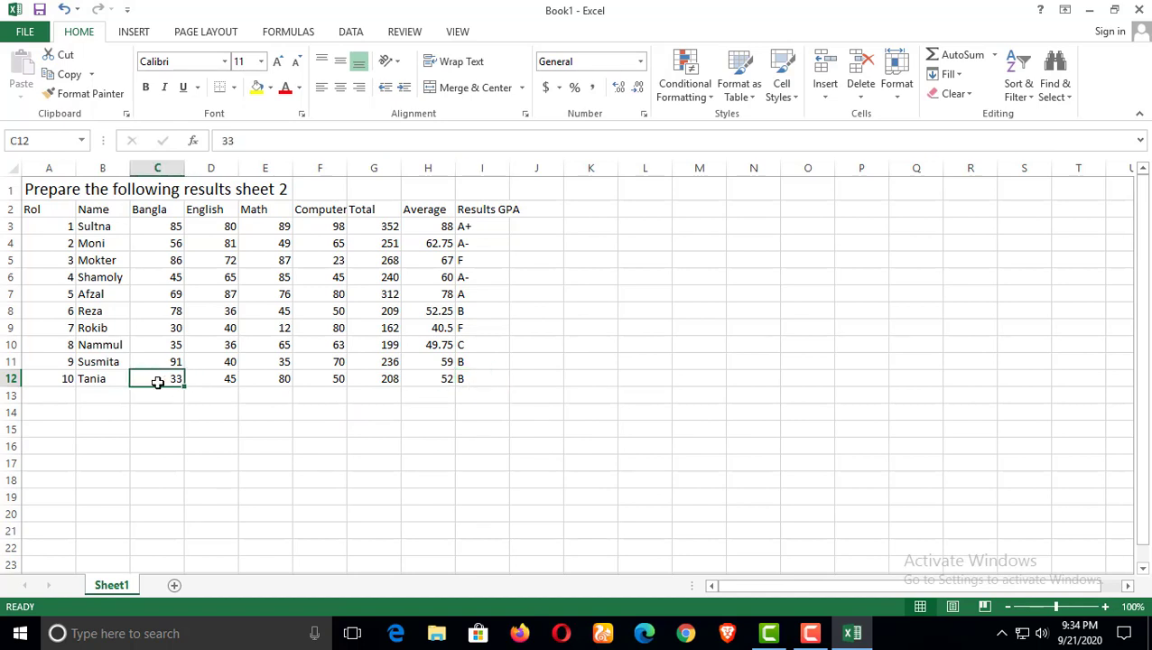
# Step: Start a new student record in row 13 with roll number 11 and the student's name
pyautogui.click(65, 394)
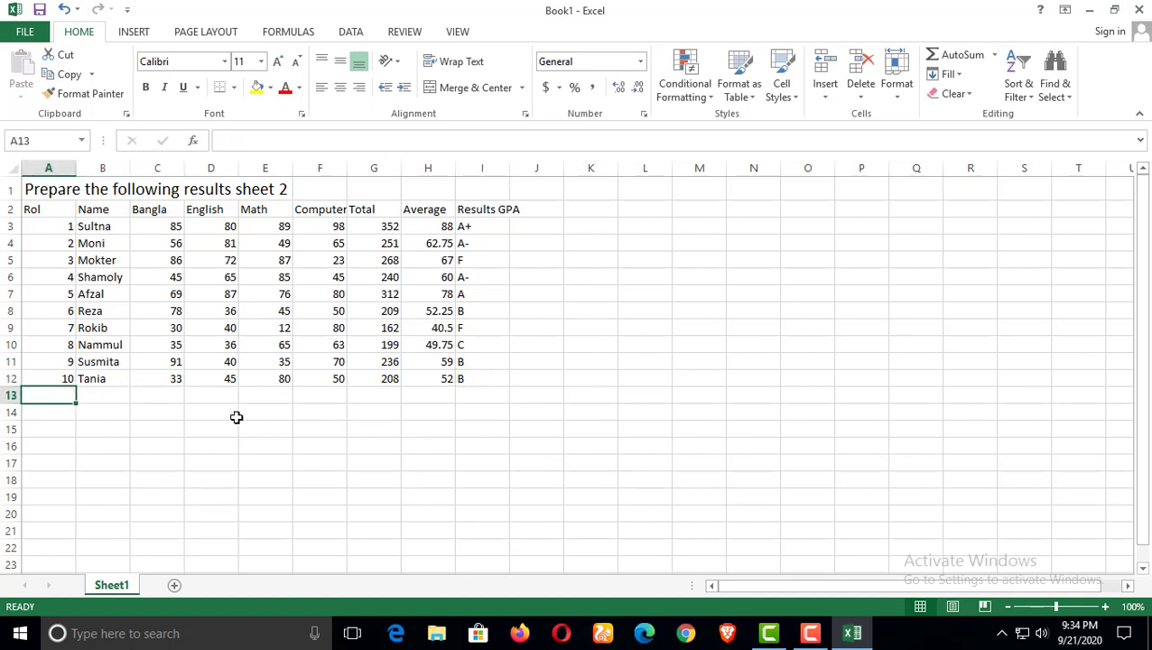
pyautogui.write('11')
pyautogui.press('Tab')
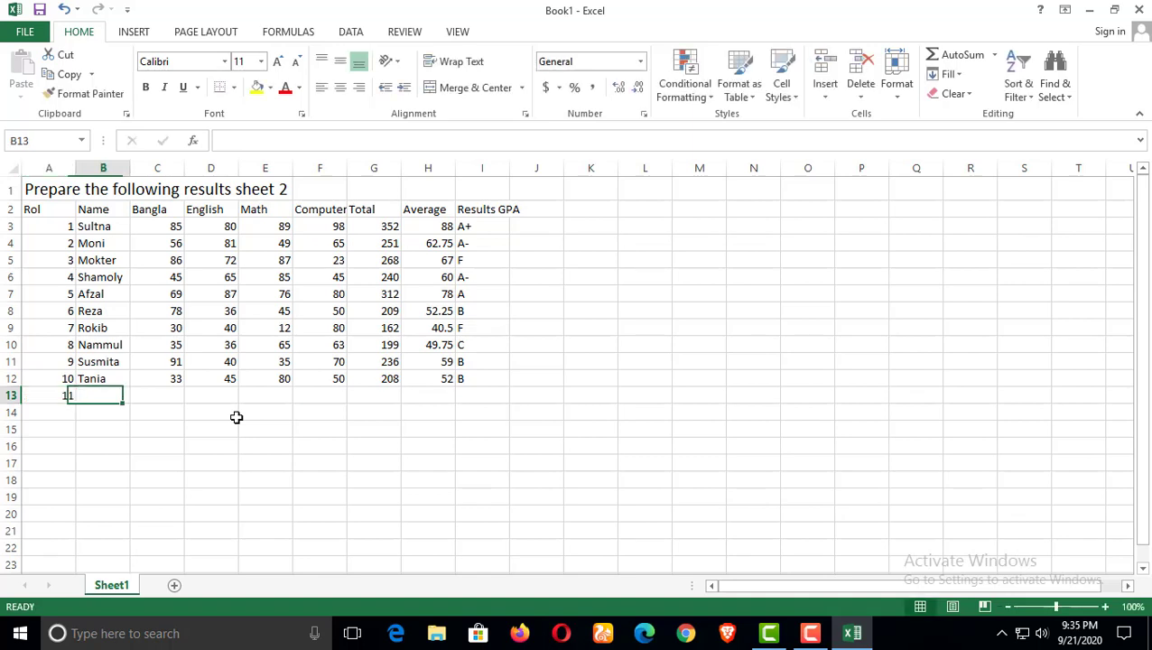
pyautogui.write('Raz')
pyautogui.press('Tab')
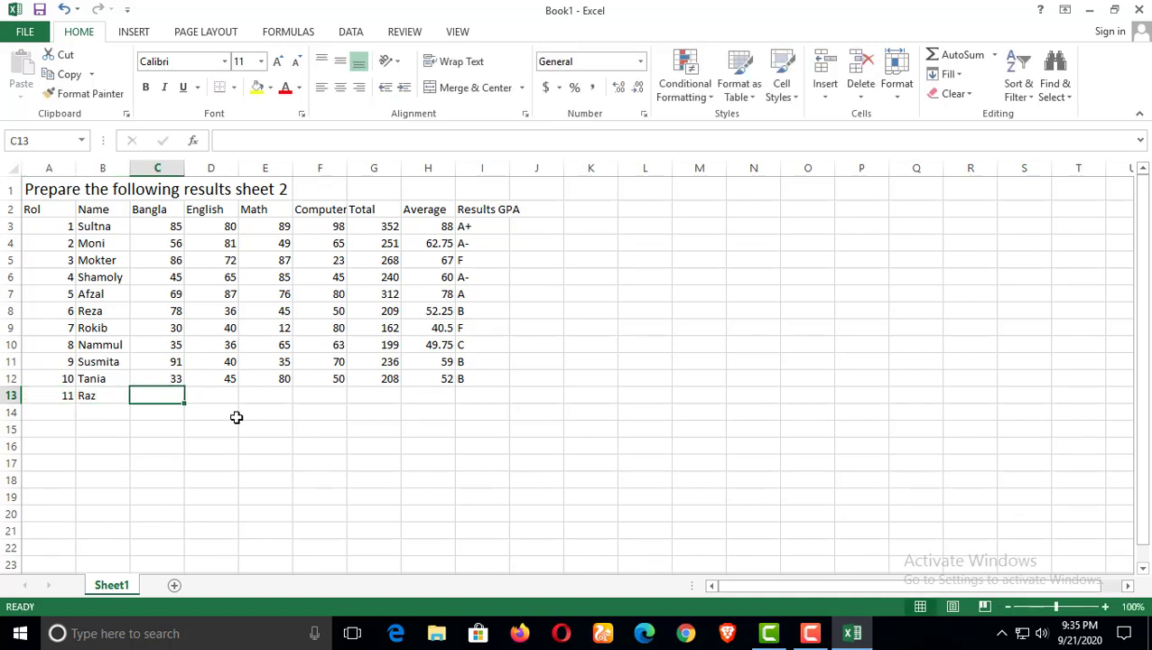
# Step: Enter the row 13 marks as Bangla 50, English 50, Math 70 and Computer 60, then select the grade formula in I3
pyautogui.write('50')
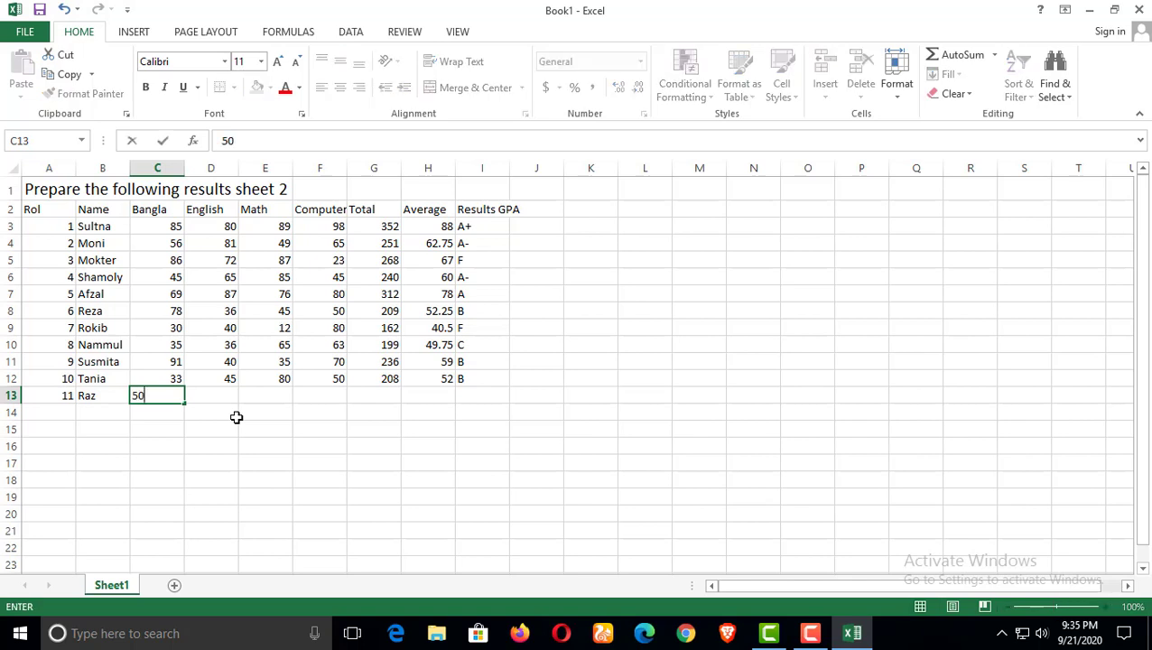
pyautogui.press('Tab')
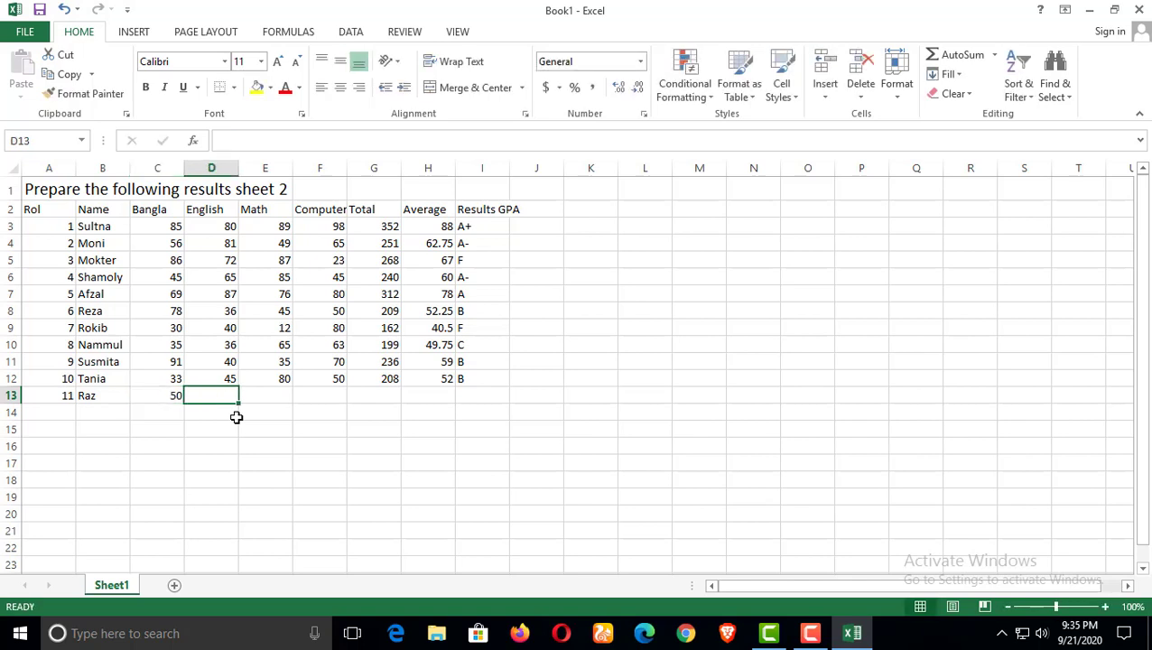
pyautogui.write('50')
pyautogui.press('Tab')
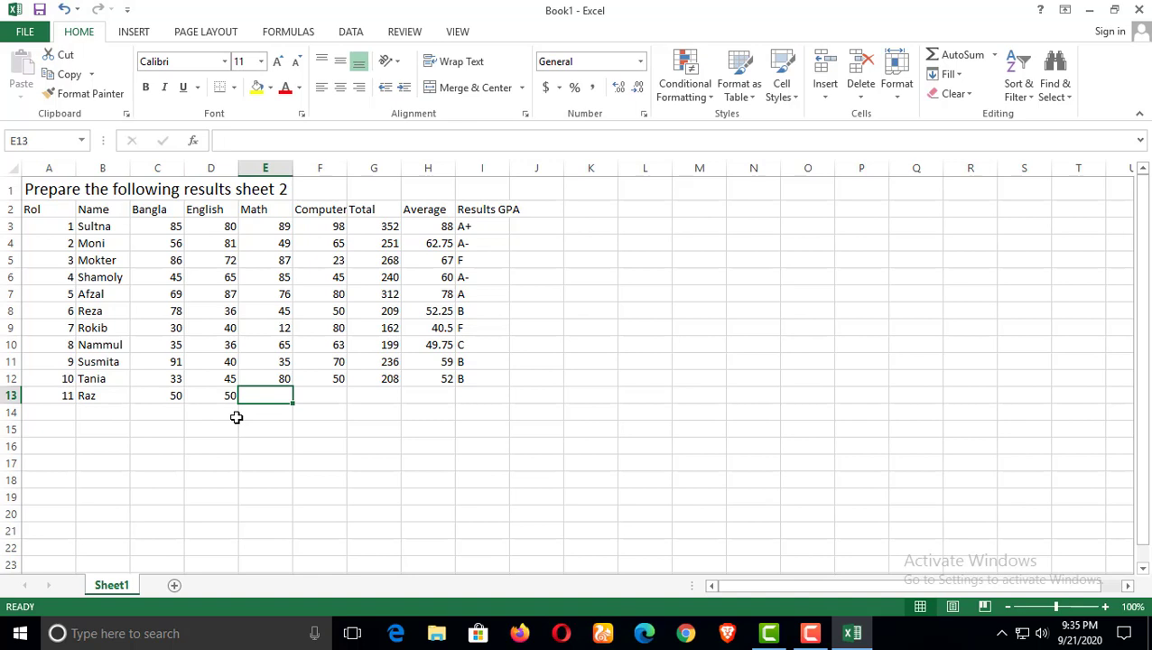
pyautogui.write('70')
pyautogui.press('Tab')
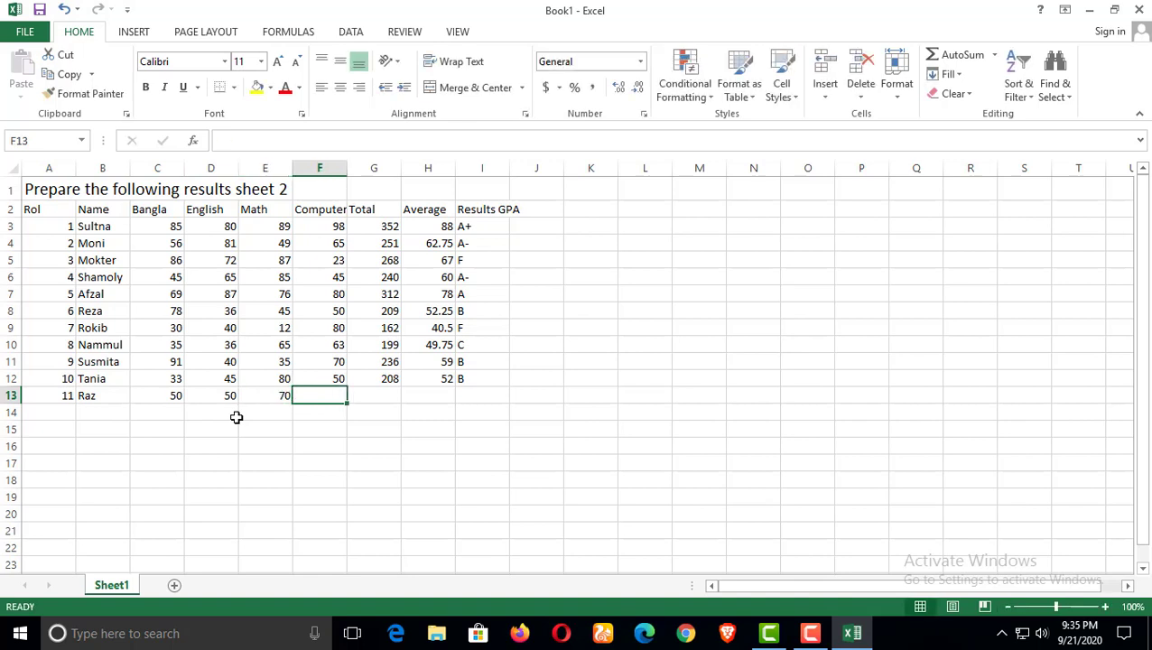
pyautogui.write('60')
pyautogui.press('Tab')
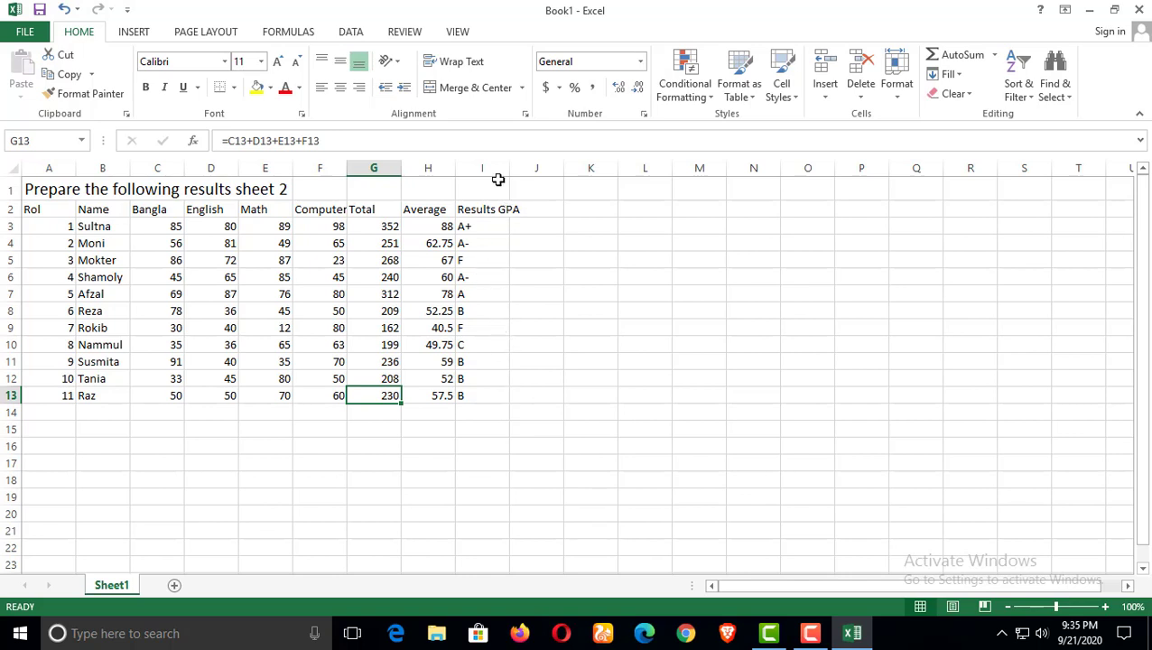
pyautogui.click(479, 226)
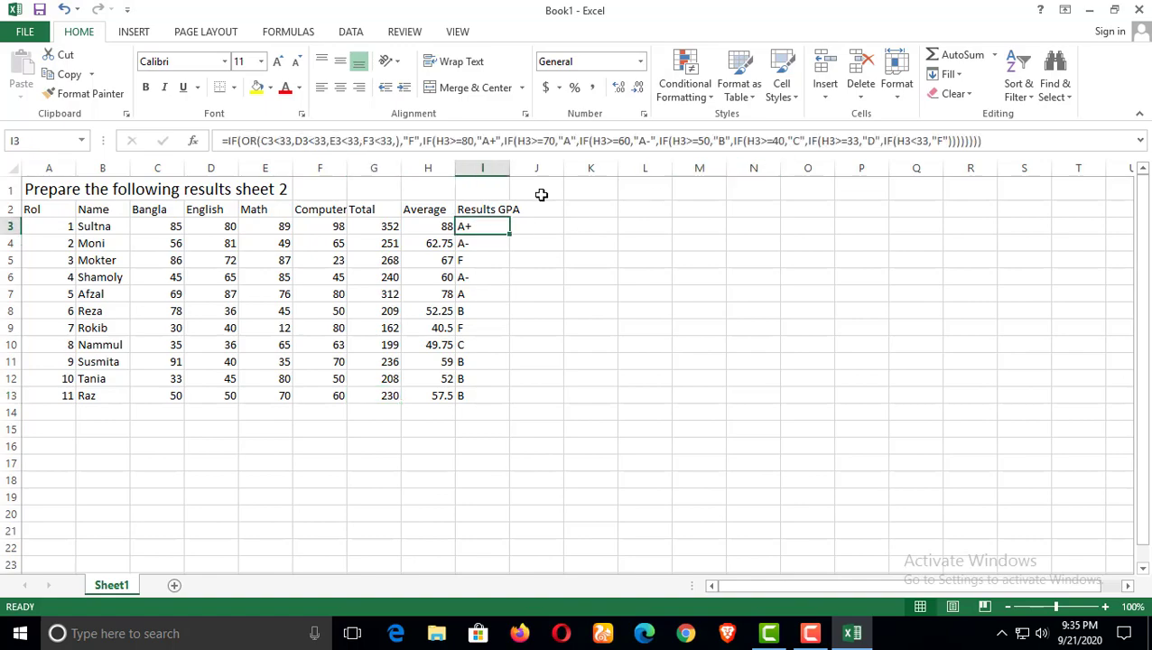